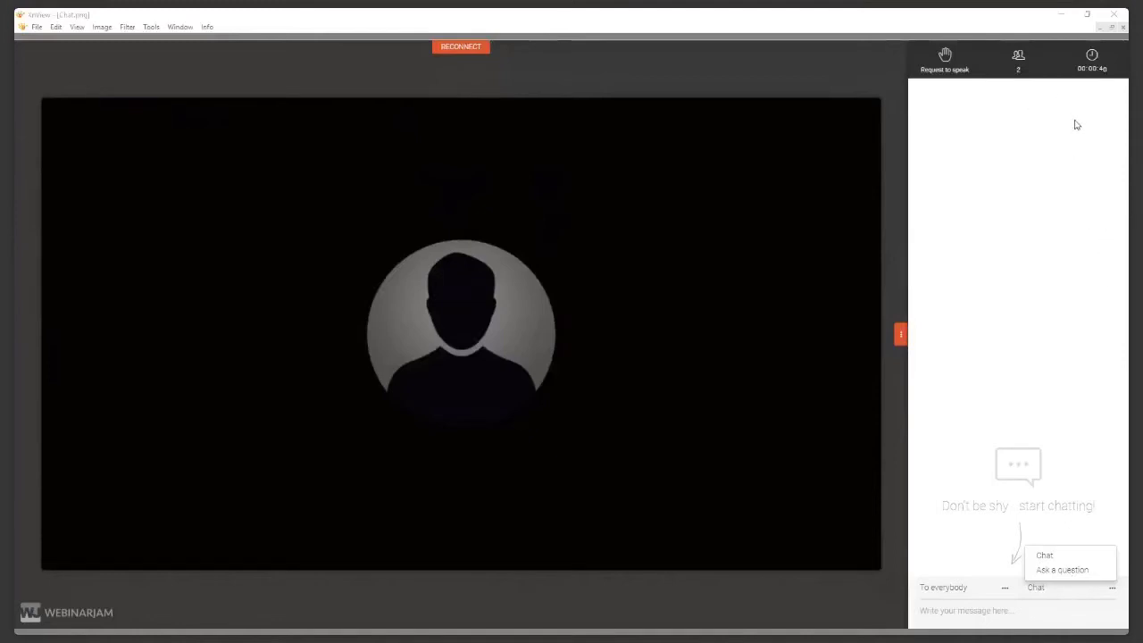
Minimize the chat screenshot and look over the background building model in anima.
{"action": "left_click", "coordinate": [1060, 18]}
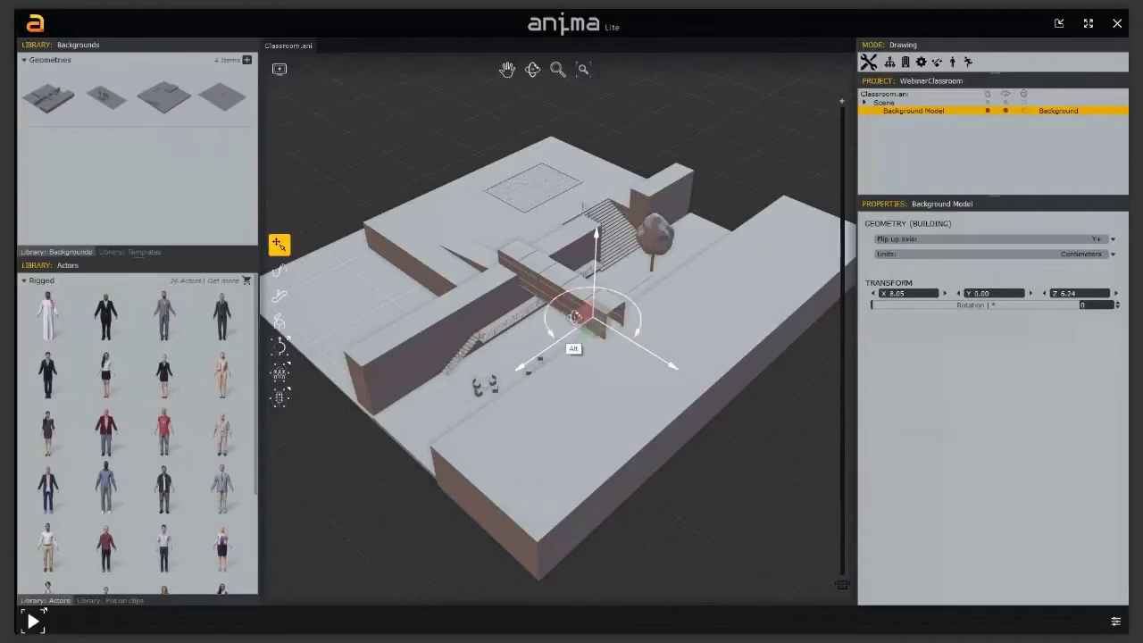
{"action": "middle_click_drag", "start_coordinate": [575, 317], "coordinate": [579, 326]}
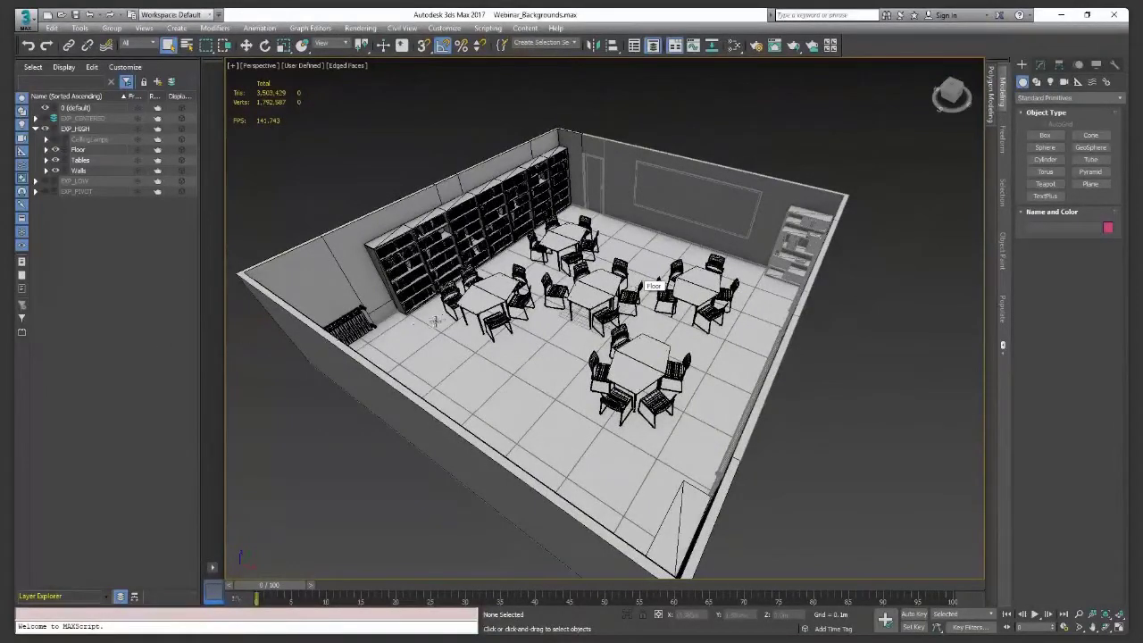
Switch to 3ds Max and examine the furnished classroom model from several angles.
{"action": "mouse_move", "coordinate": [585, 296]}
{"action": "middle_mouse_down", "text": "alt"}
{"action": "mouse_move", "coordinate": [575, 291]}
{"action": "mouse_move", "coordinate": [576, 303]}
{"action": "middle_mouse_up", "text": "alt"}
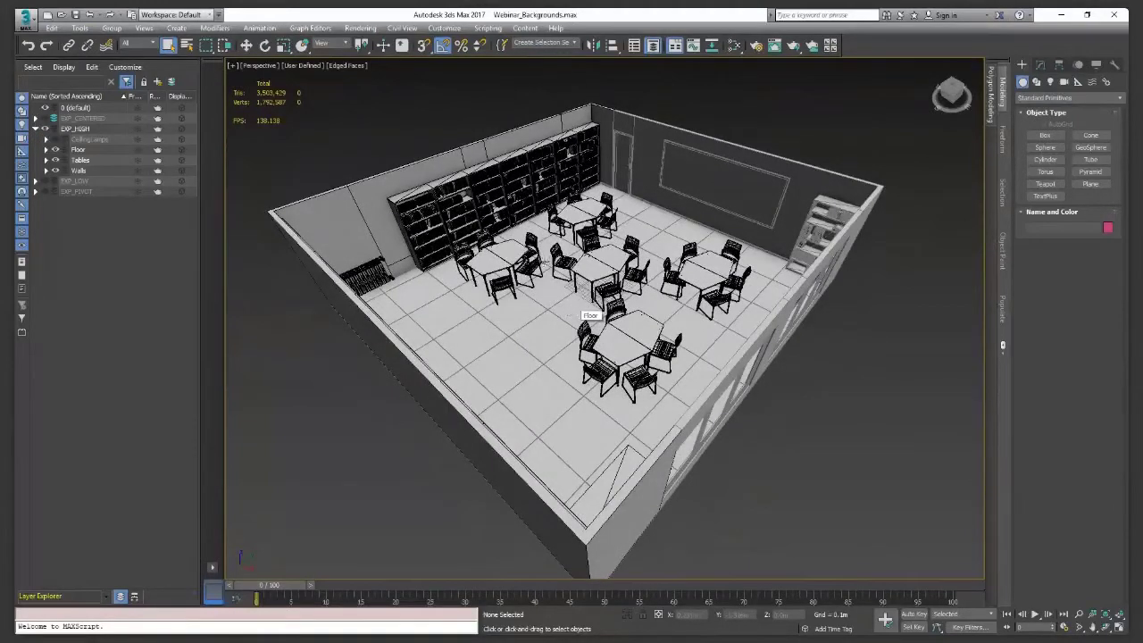
{"action": "middle_click_drag", "start_coordinate": [627, 261], "coordinate": [628, 284], "text": "alt"}
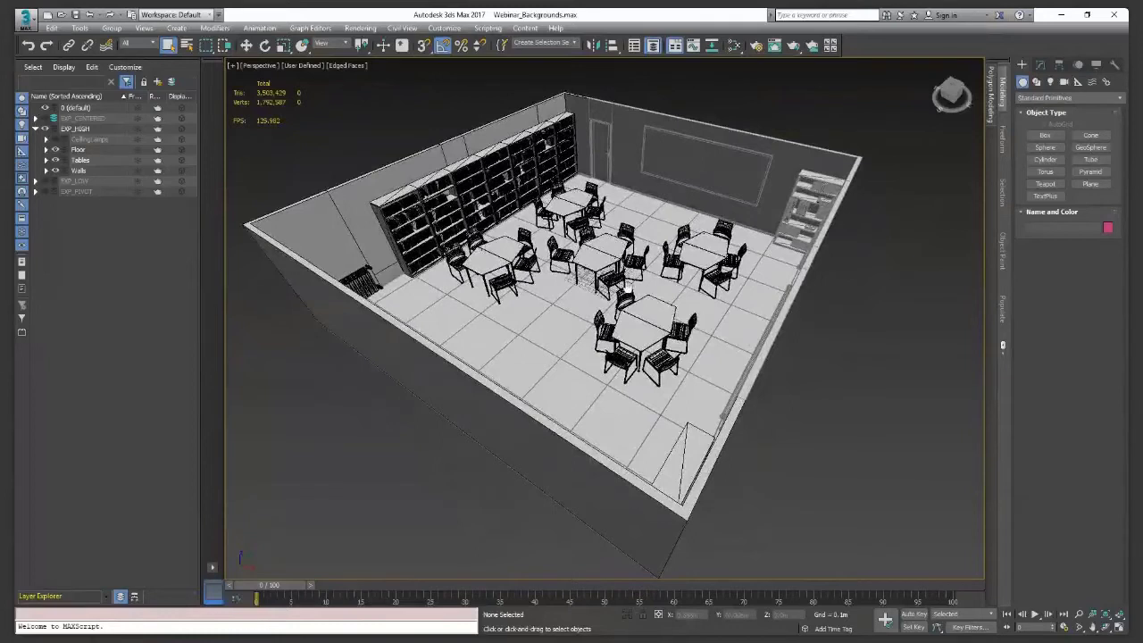
{"action": "middle_click_drag", "start_coordinate": [628, 289], "coordinate": [630, 293]}
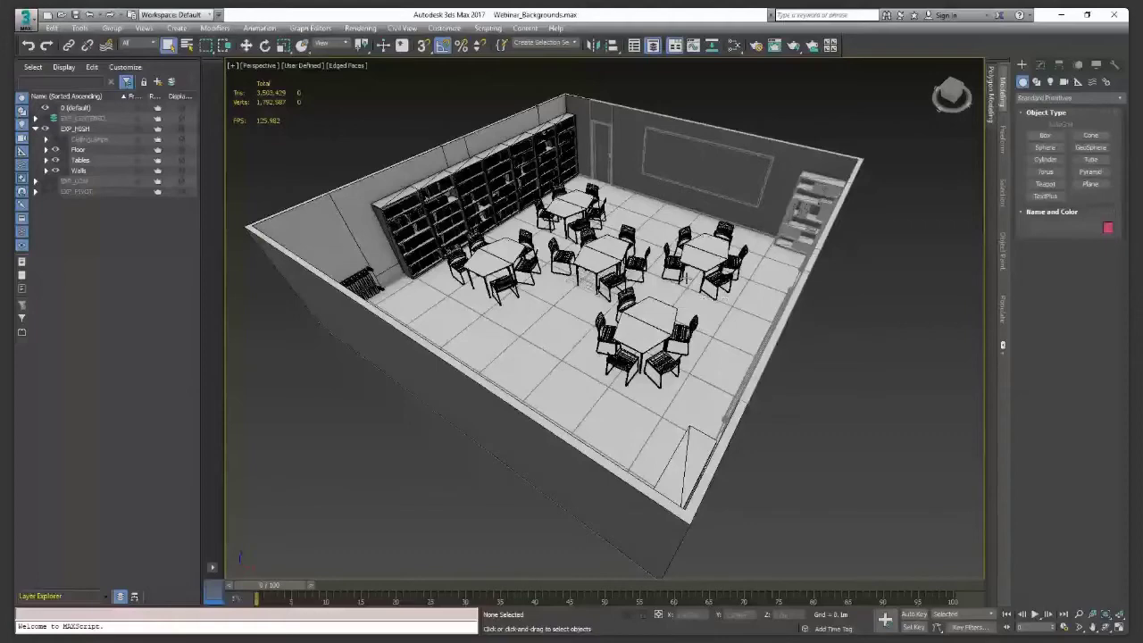
{"action": "middle_click_drag", "start_coordinate": [685, 278], "coordinate": [705, 307], "text": "alt"}
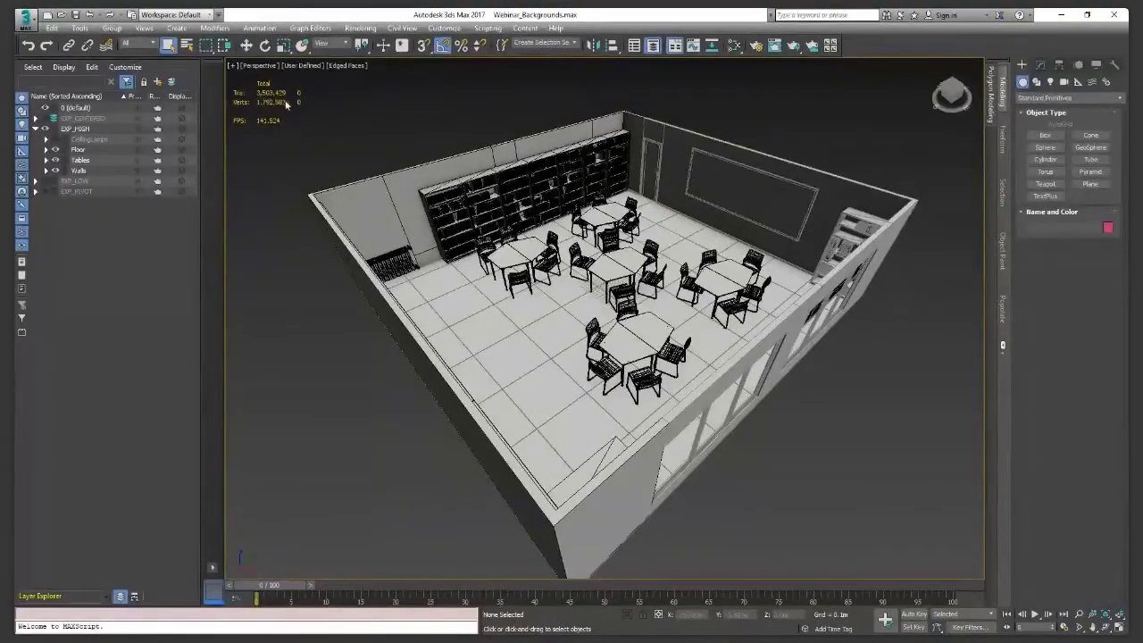
{"action": "middle_click_drag", "start_coordinate": [504, 303], "coordinate": [582, 320], "text": "alt"}
{"action": "middle_click_drag", "start_coordinate": [596, 321], "coordinate": [582, 317], "text": "alt"}
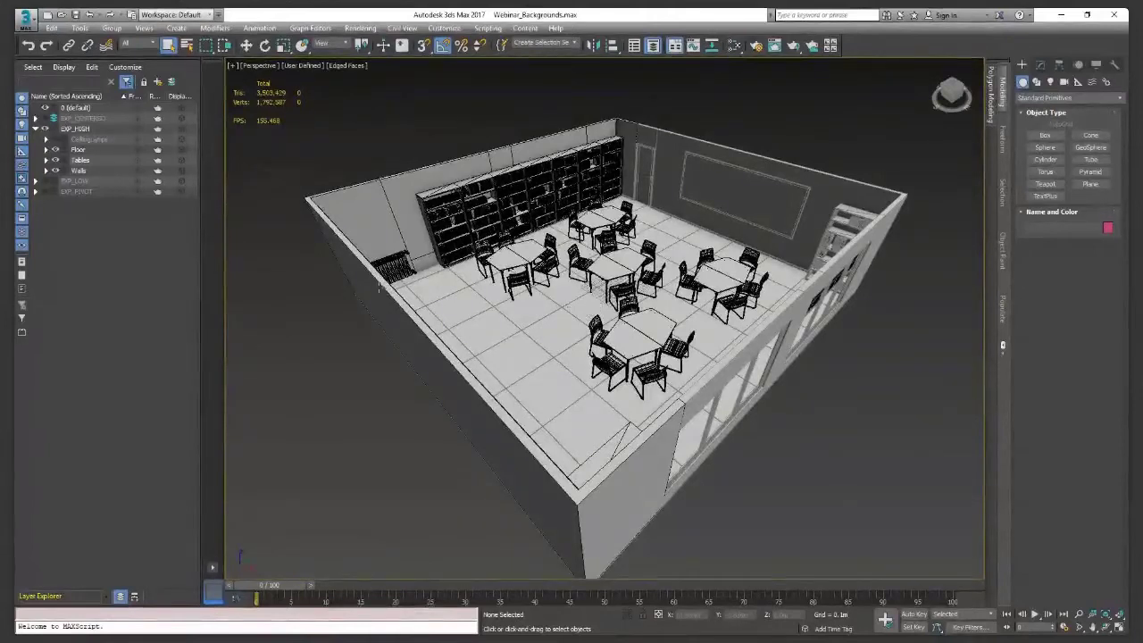
{"action": "mouse_move", "coordinate": [511, 272]}
{"action": "middle_mouse_down", "text": "alt"}
{"action": "mouse_move", "coordinate": [518, 287]}
{"action": "mouse_move", "coordinate": [511, 279]}
{"action": "middle_mouse_up", "text": "alt"}
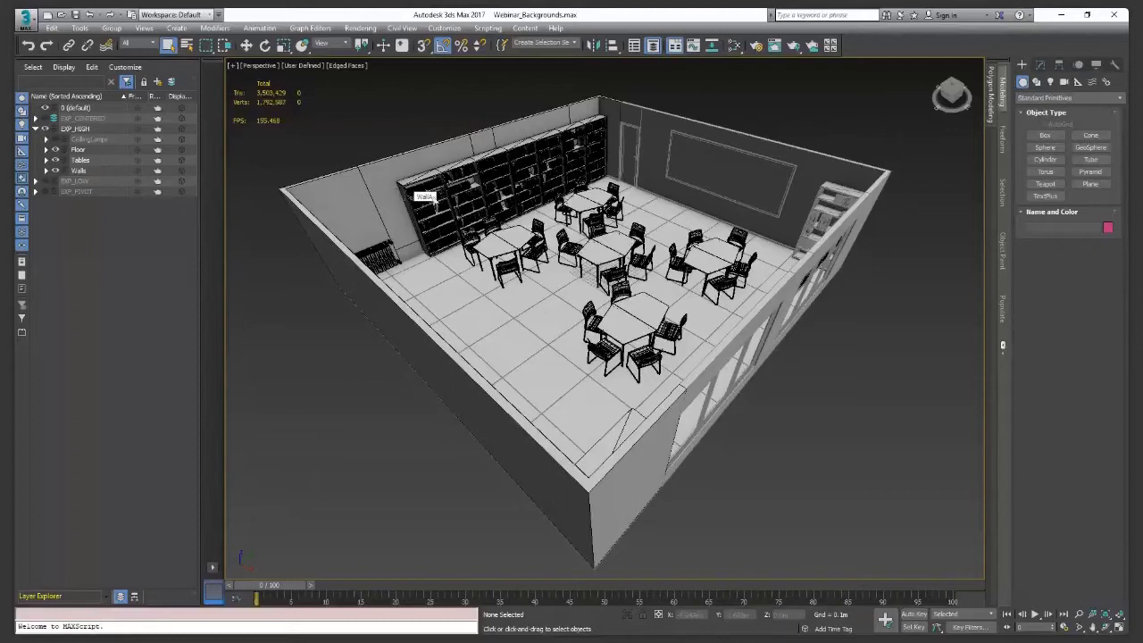
Hide the Walls layer of the classroom so only the floor and tables are shown.
{"action": "left_click", "coordinate": [55, 170]}
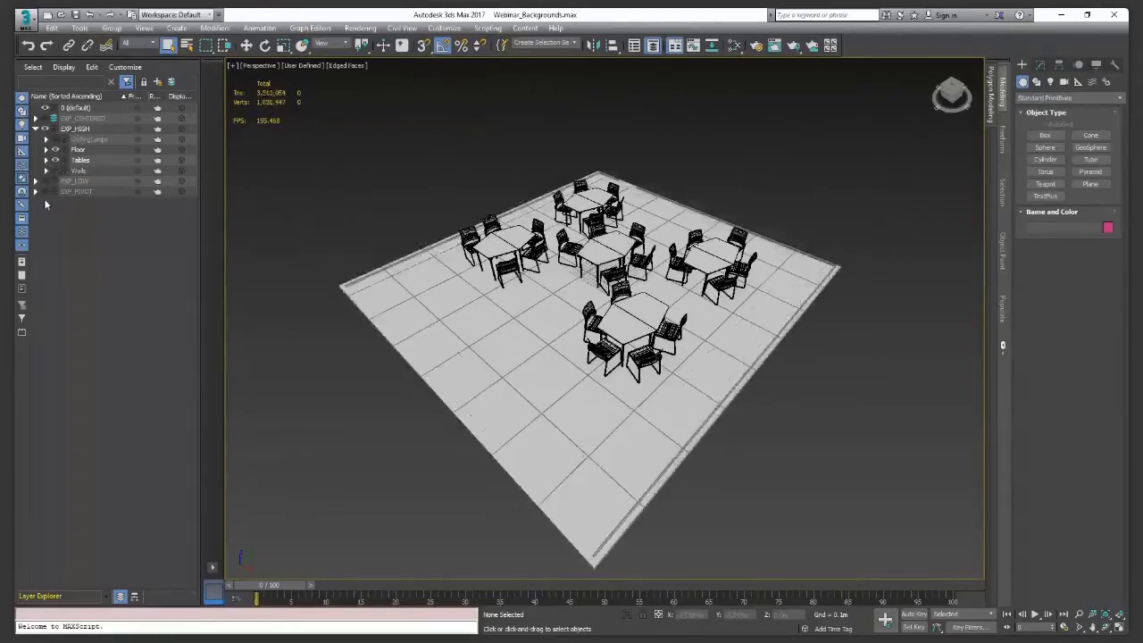
{"action": "middle_click_drag", "start_coordinate": [471, 313], "coordinate": [566, 324], "text": "alt"}
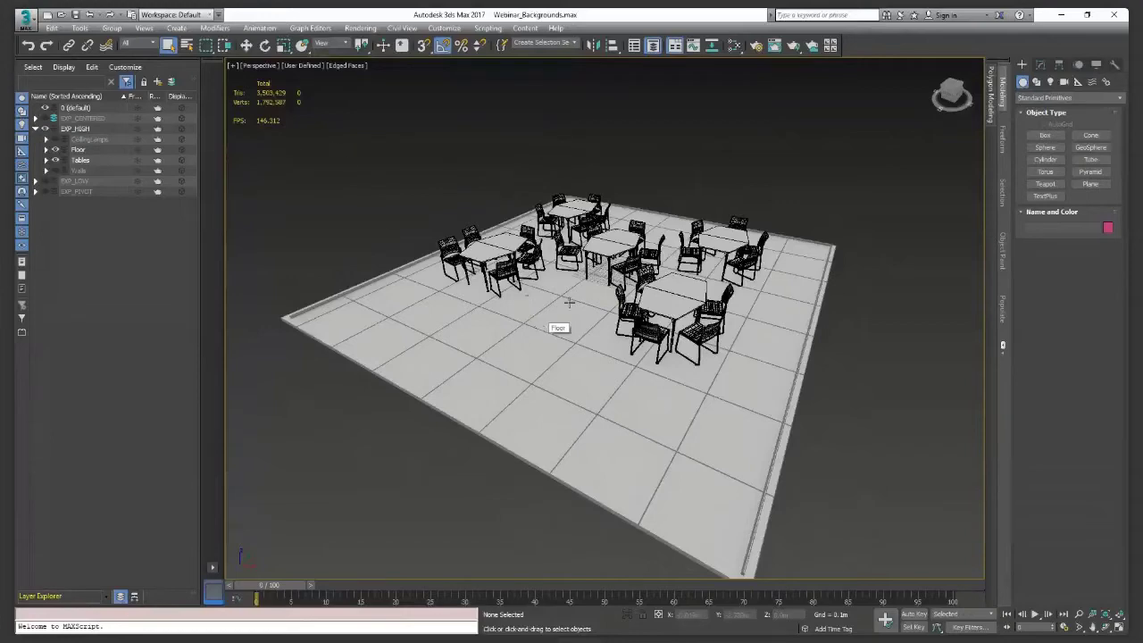
{"action": "middle_click_drag", "start_coordinate": [598, 304], "coordinate": [600, 307], "text": "alt"}
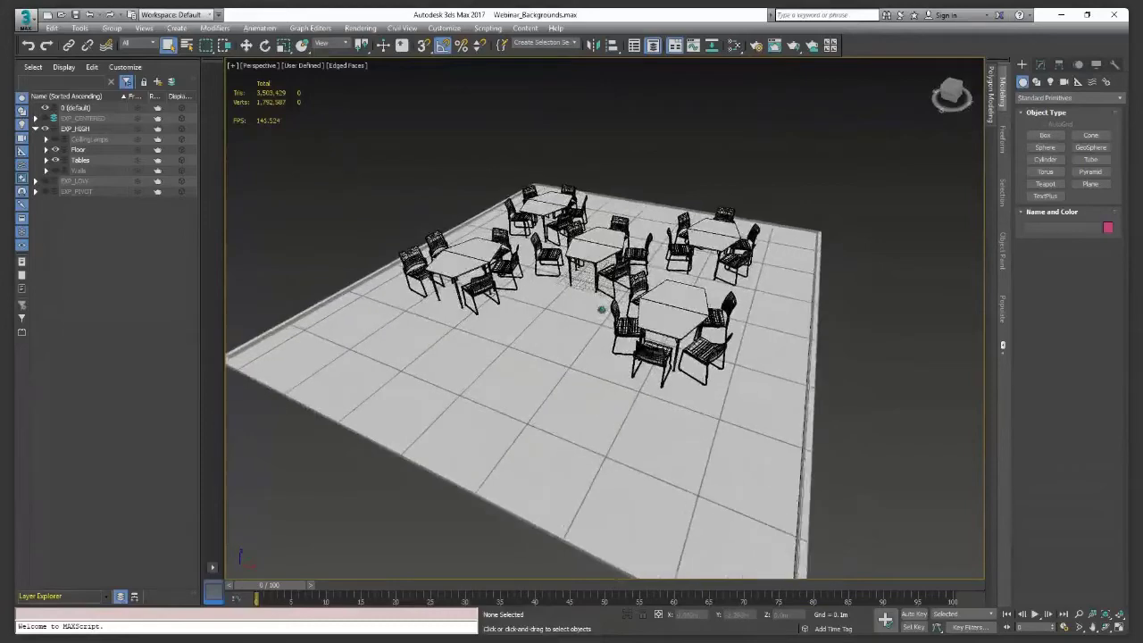
Select the table-and-chairs group nearest the viewer, ActivityTable_01_009, and isolate it.
{"action": "left_click_drag", "start_coordinate": [836, 146], "coordinate": [365, 436]}
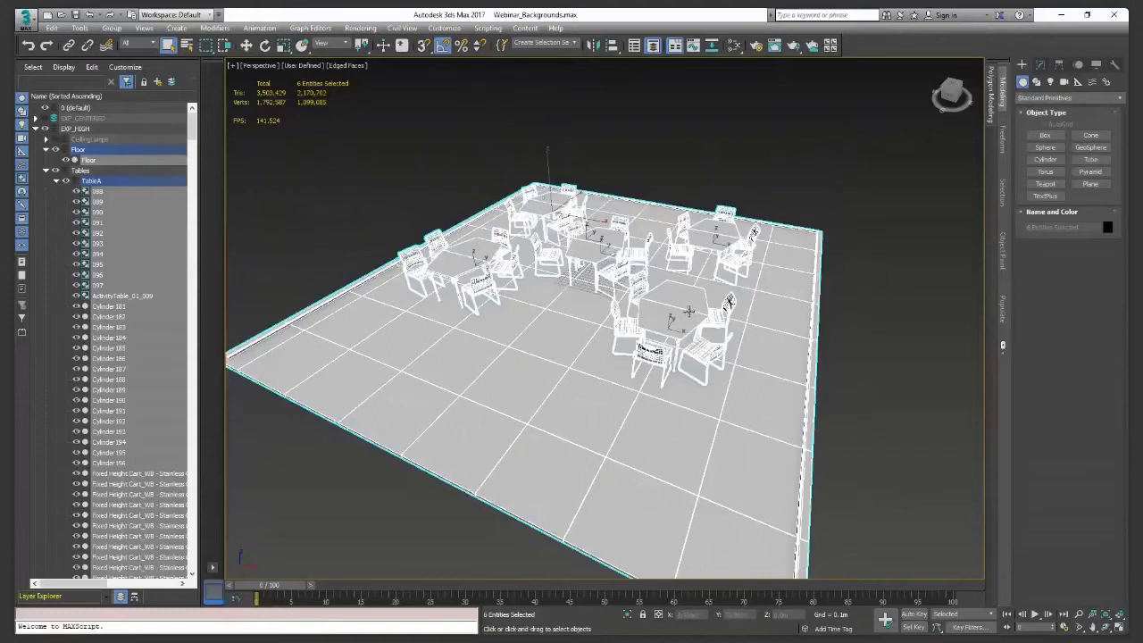
{"action": "left_click", "coordinate": [674, 318]}
{"action": "middle_click_drag", "start_coordinate": [674, 318], "coordinate": [668, 322], "text": "alt"}
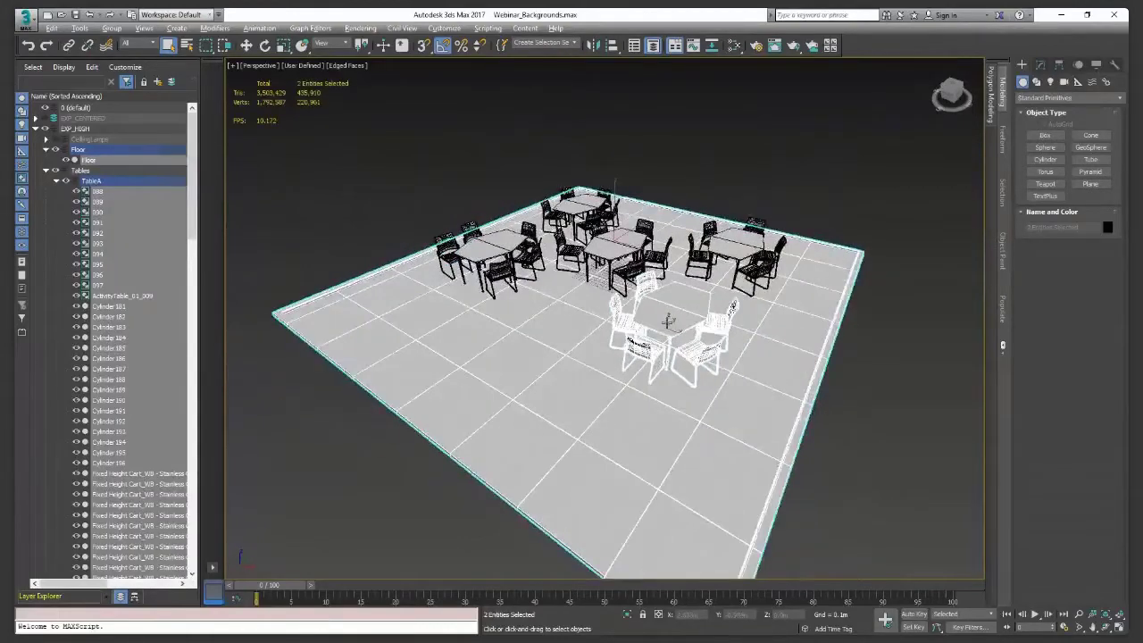
{"action": "middle_click_drag", "start_coordinate": [668, 321], "coordinate": [672, 324], "text": "alt"}
{"action": "left_click", "coordinate": [672, 323]}
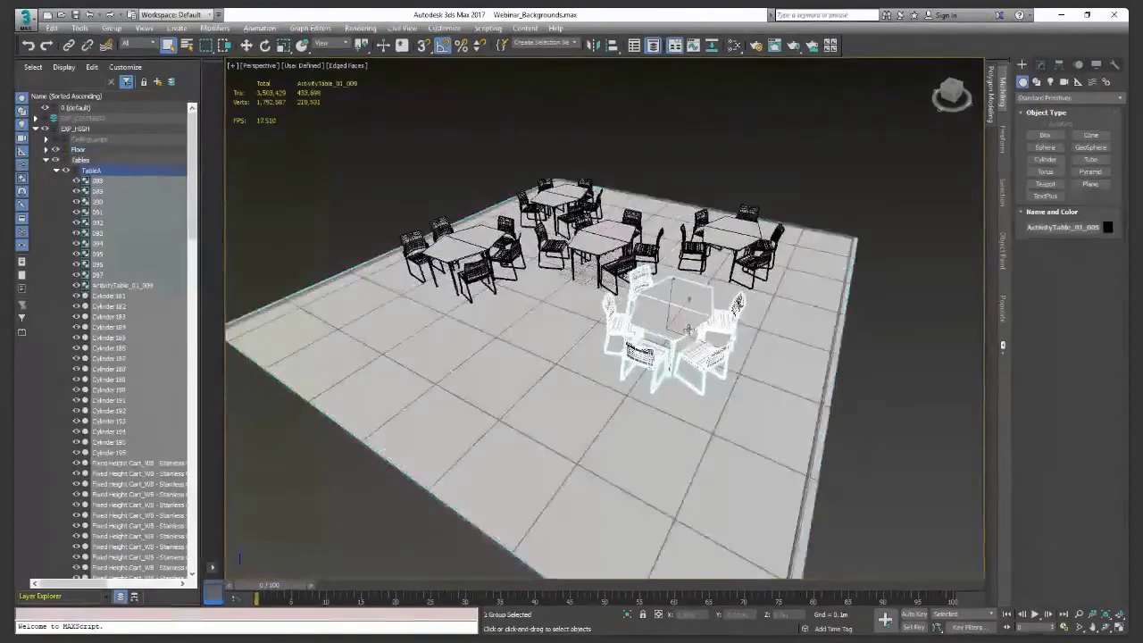
{"action": "right_click", "coordinate": [683, 317]}
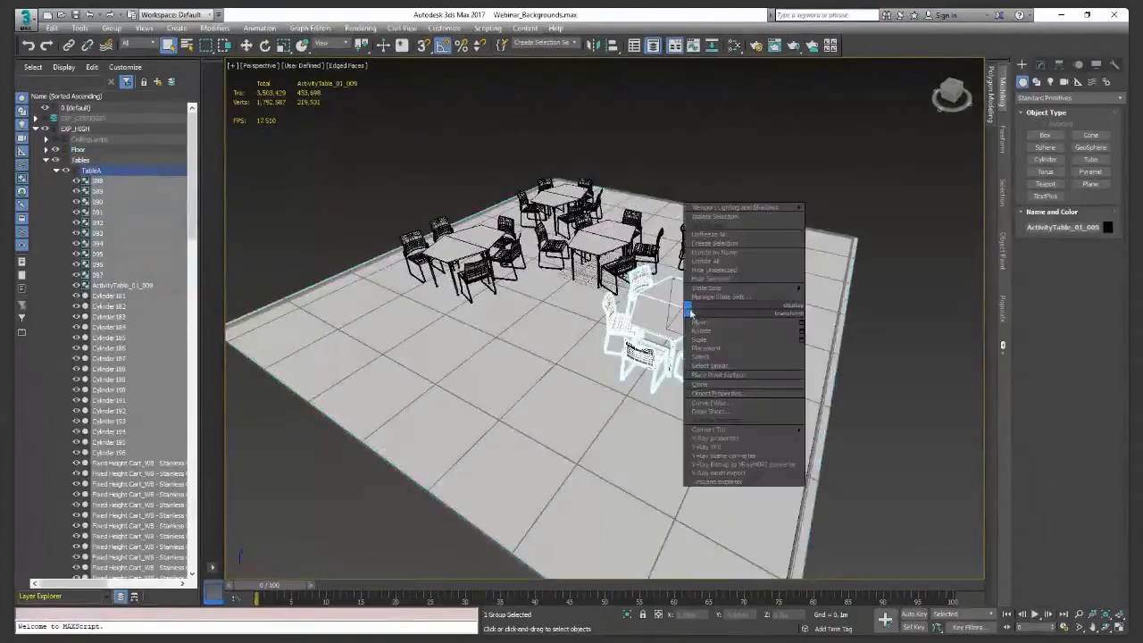
{"action": "left_click", "coordinate": [701, 218]}
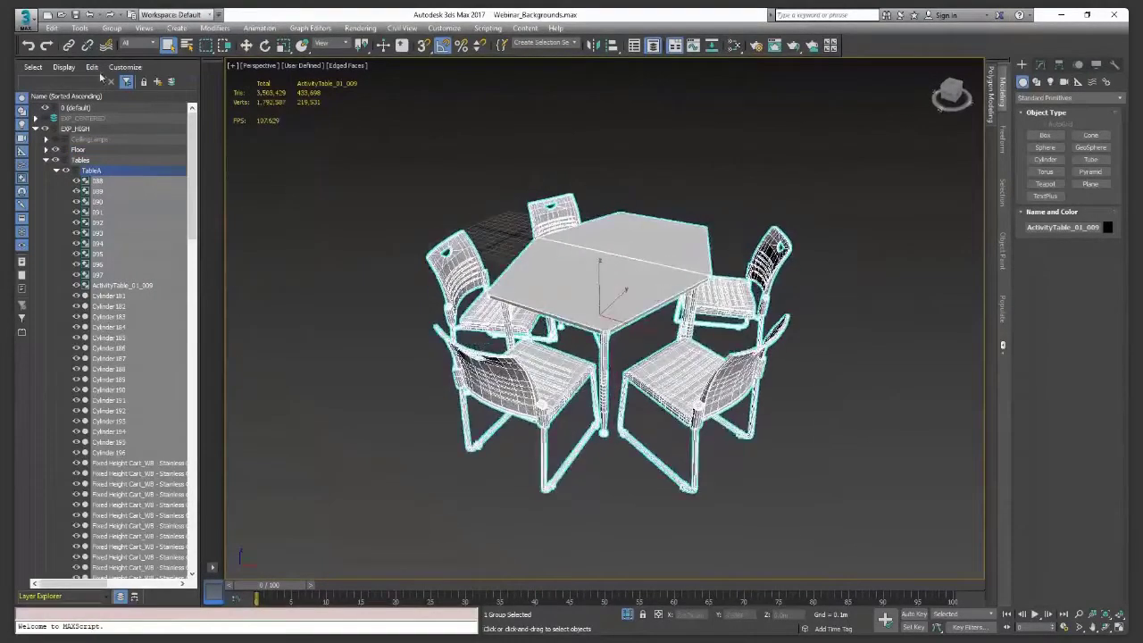
Open the isolated table group and add a ProOptimizer modifier to the chair VSCB_Chair_046.
{"action": "left_click", "coordinate": [111, 28]}
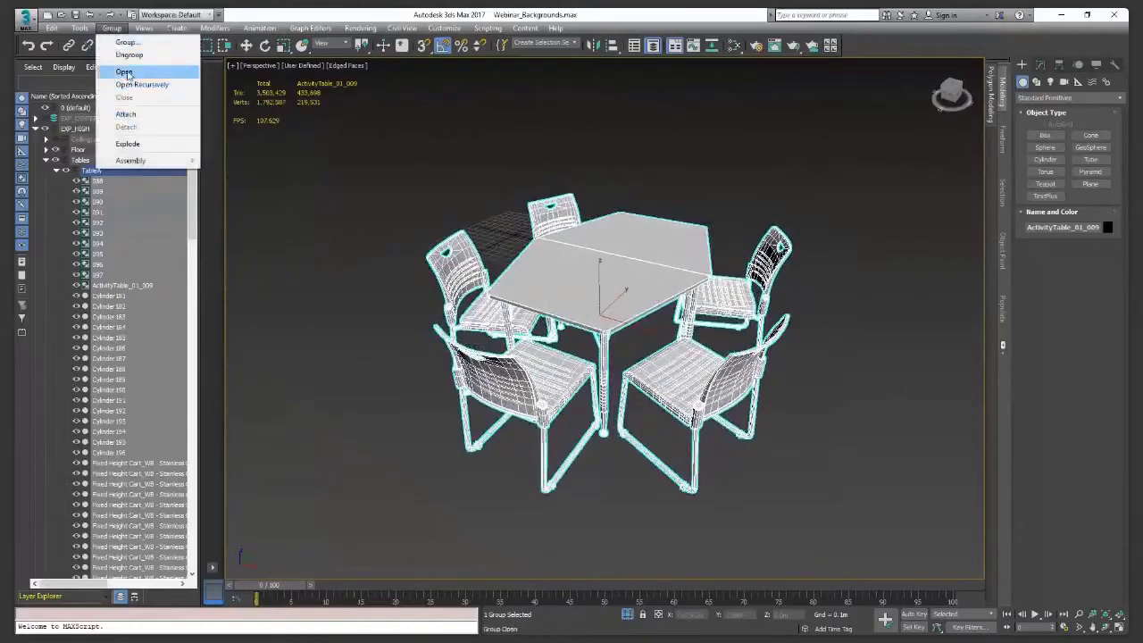
{"action": "left_click", "coordinate": [125, 74]}
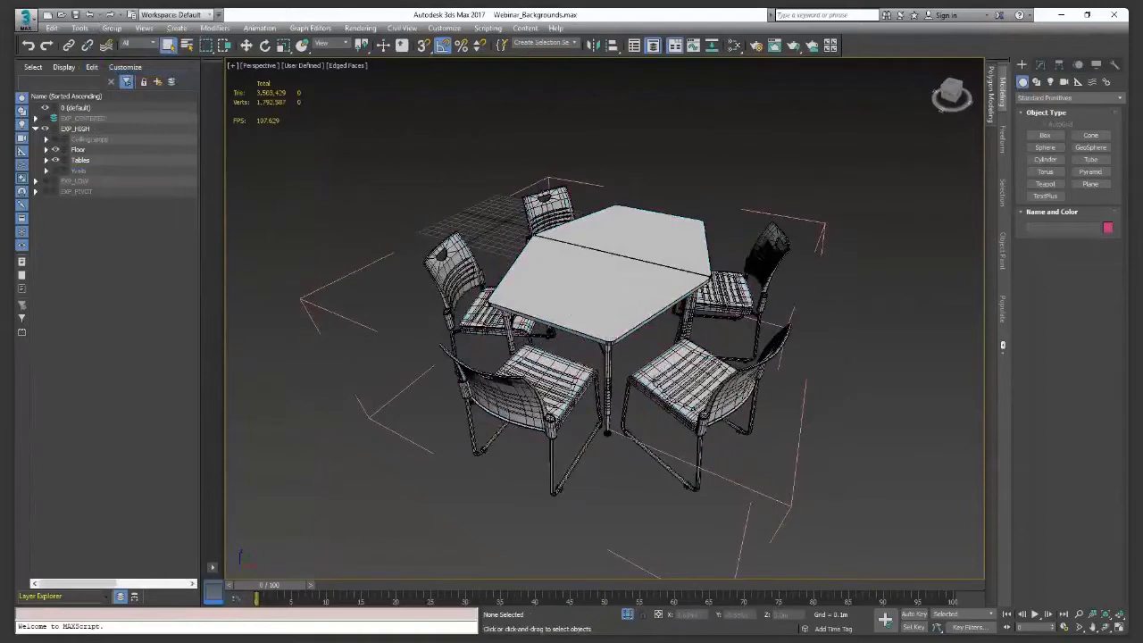
{"action": "left_click", "coordinate": [684, 375]}
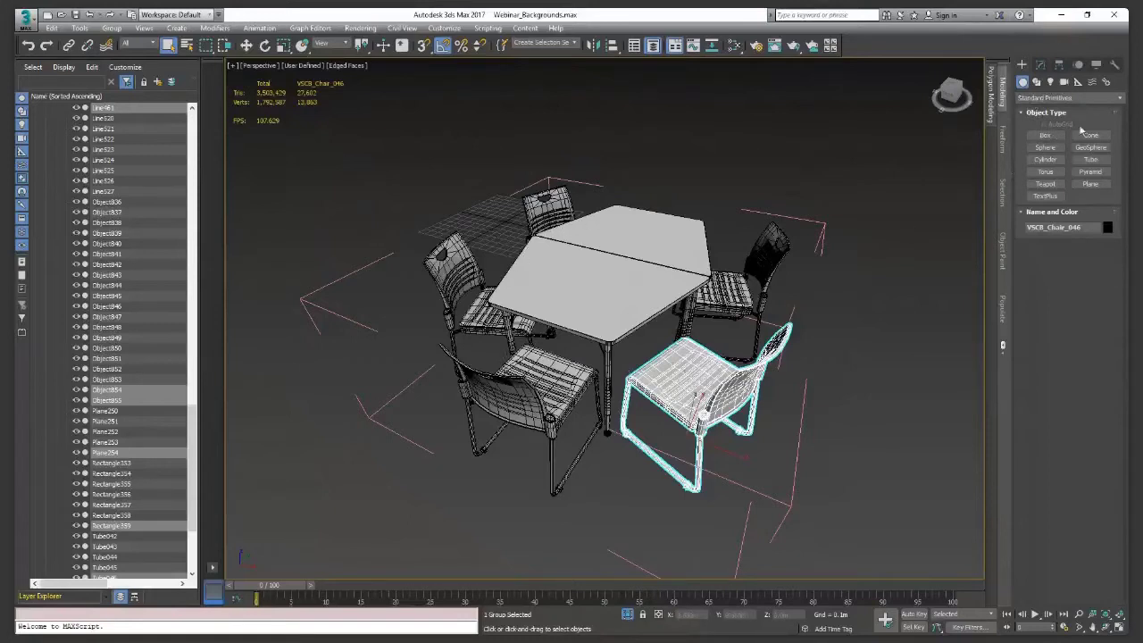
{"action": "left_click", "coordinate": [1039, 66]}
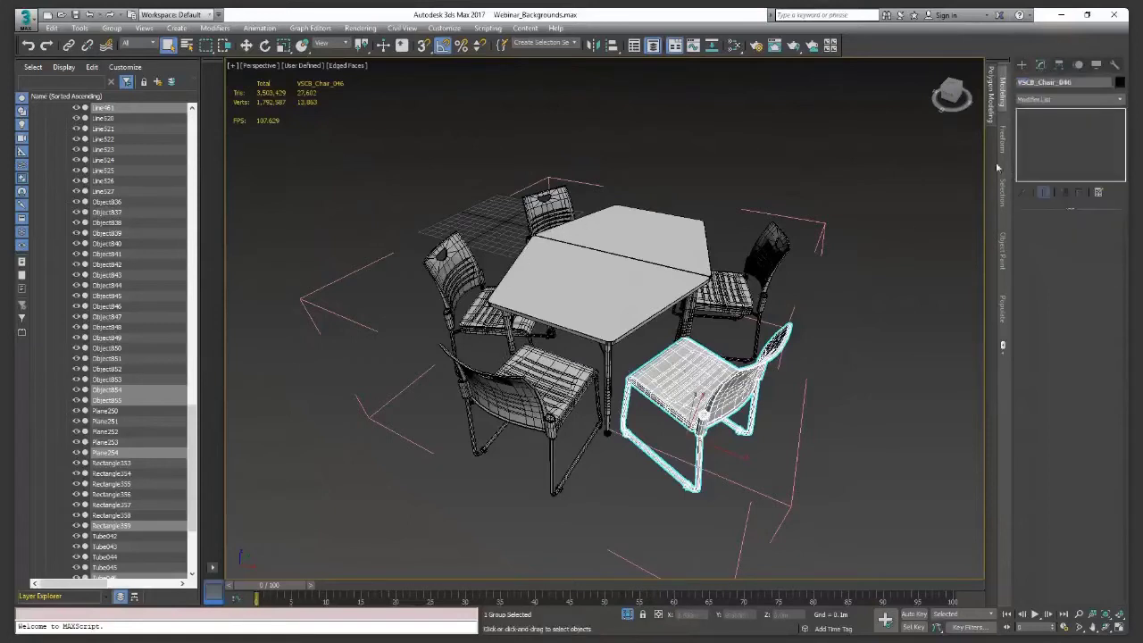
{"action": "left_click", "coordinate": [1121, 99]}
{"action": "left_click_drag", "start_coordinate": [1122, 157], "coordinate": [1122, 223]}
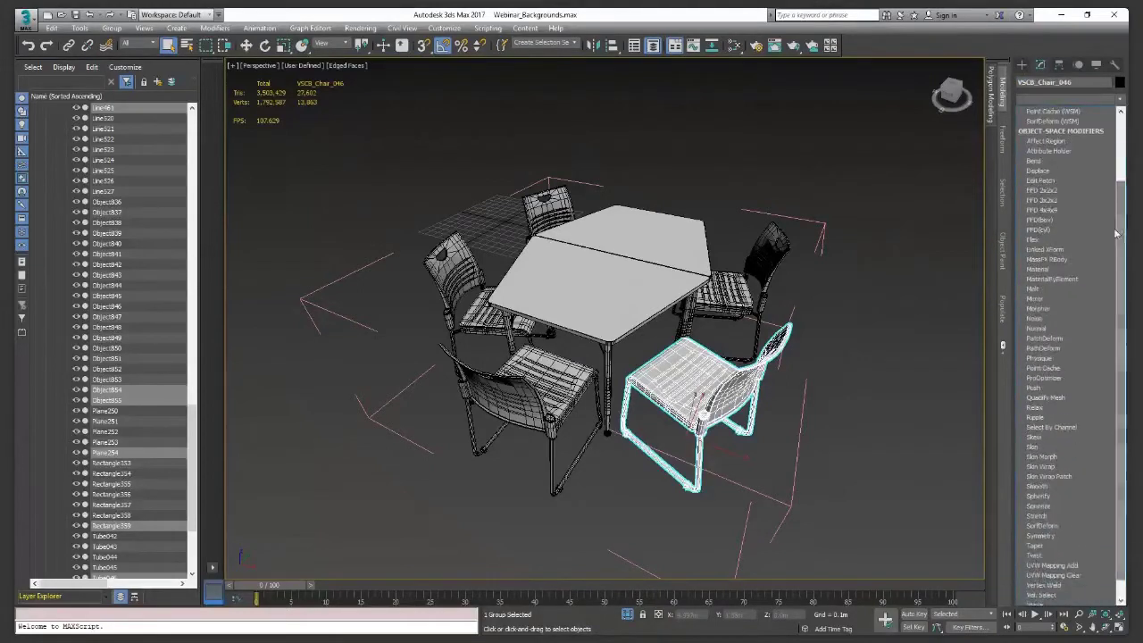
{"action": "left_click", "coordinate": [1055, 379]}
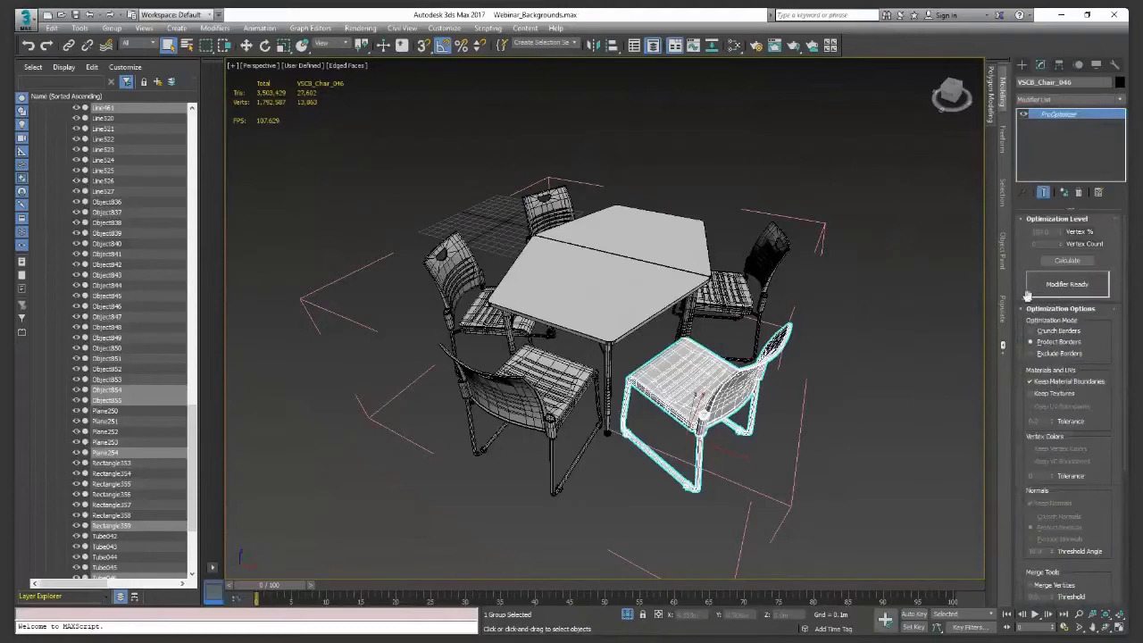
Calculate the chair's ProOptimizer data and reduce its Vertex % to 10, then inspect the simplified mesh.
{"action": "left_click", "coordinate": [1068, 260]}
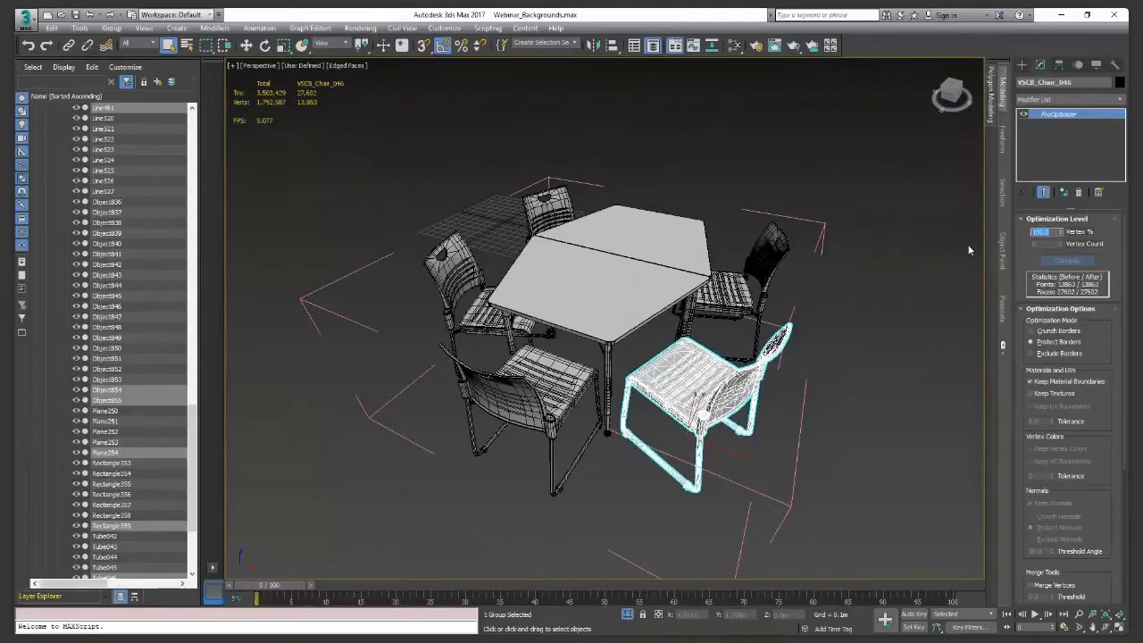
{"action": "type", "text": "10"}
{"action": "key", "text": "Return"}
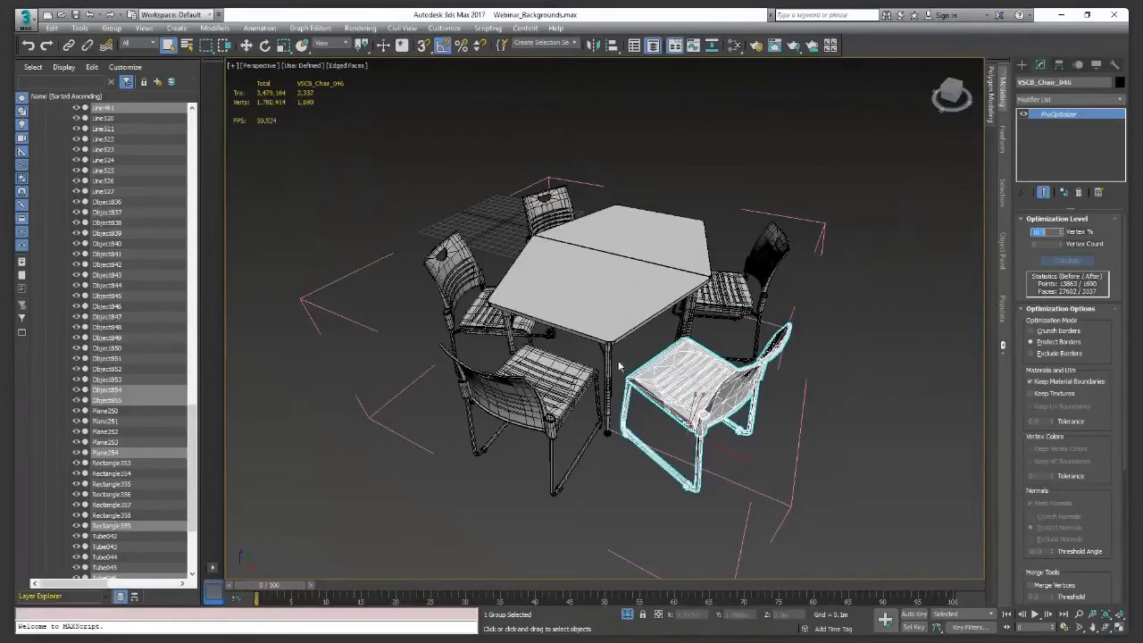
{"action": "middle_click_drag", "start_coordinate": [634, 364], "coordinate": [638, 357]}
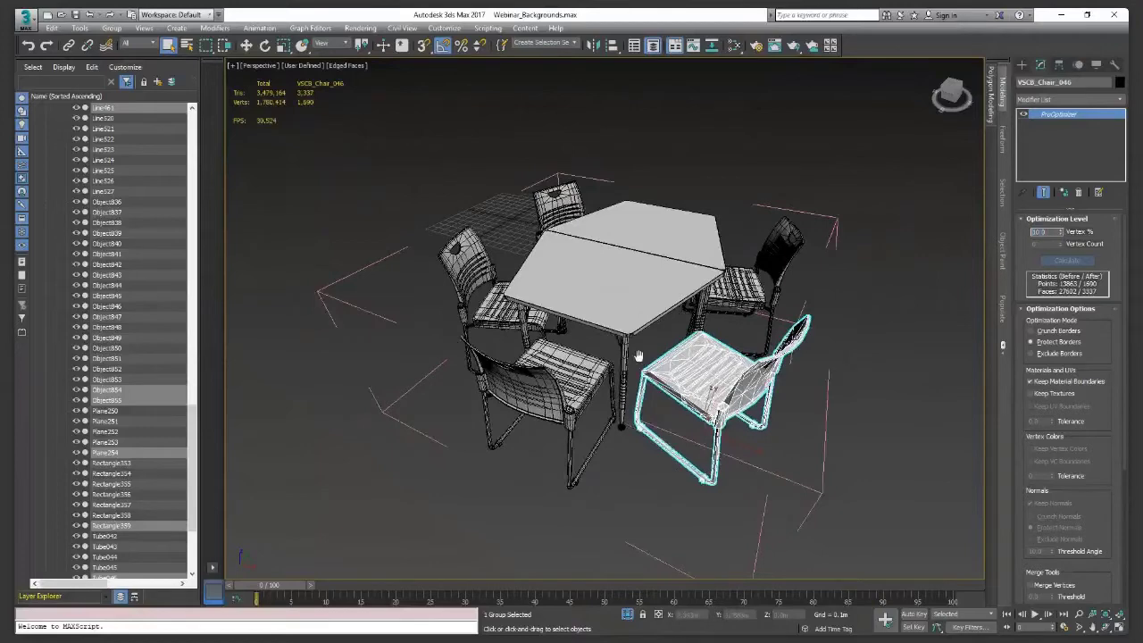
{"action": "middle_click_drag", "start_coordinate": [638, 356], "coordinate": [723, 367], "text": "alt"}
{"action": "scroll", "coordinate": [706, 368], "scroll_direction": "up", "scroll_amount": 2}
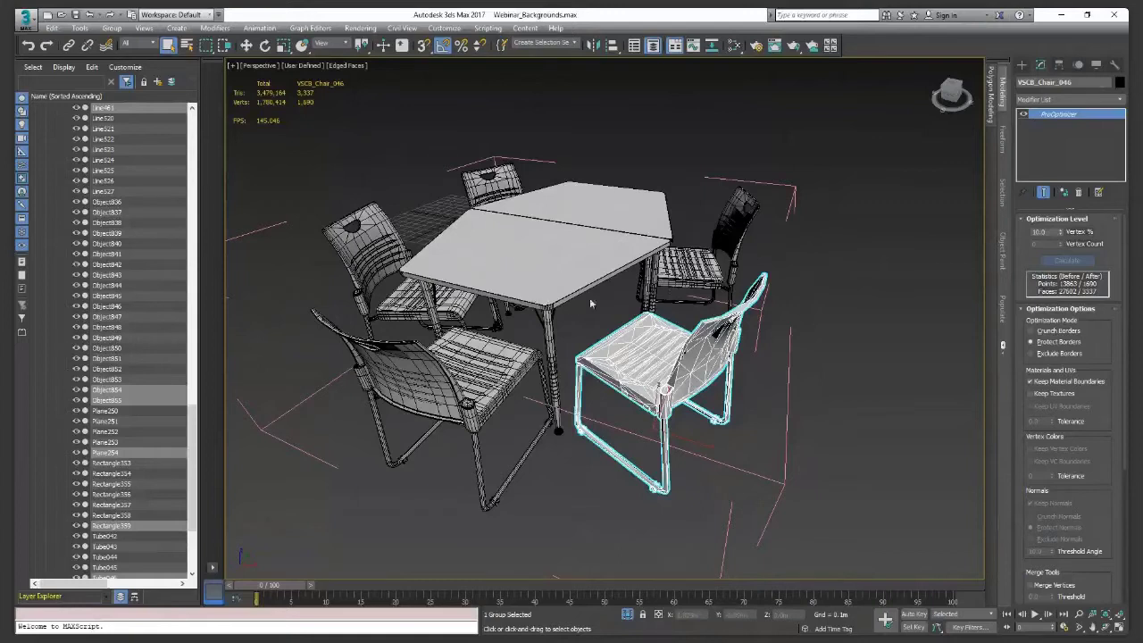
Select the table inside the open group, close the group and end the isolation to show the other furniture.
{"action": "left_click", "coordinate": [581, 265]}
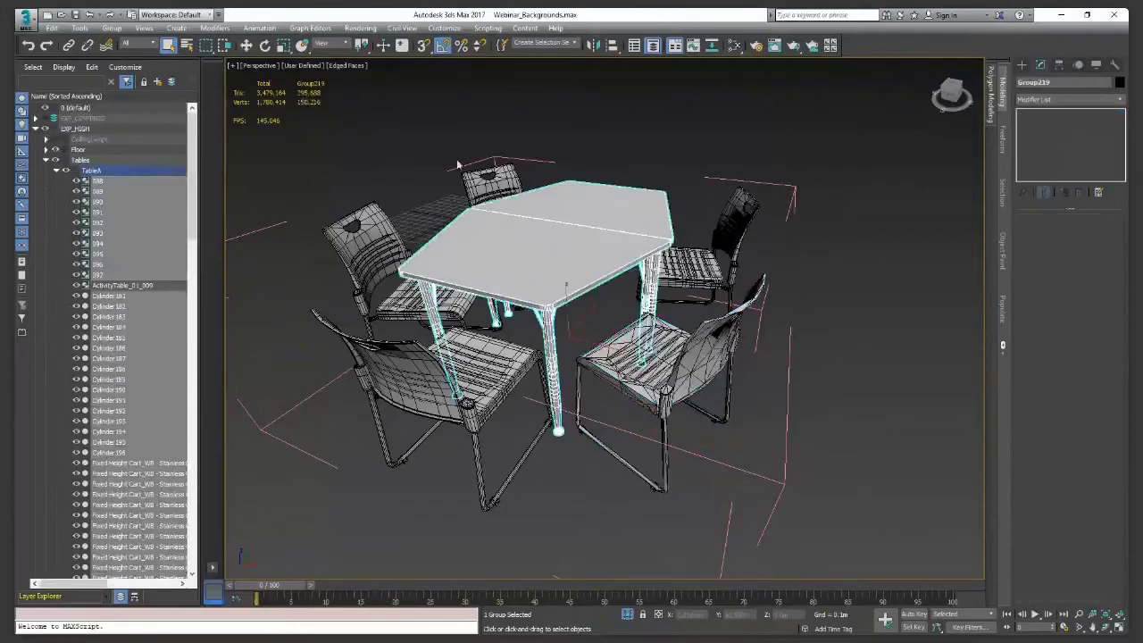
{"action": "scroll", "coordinate": [681, 316], "scroll_direction": "down", "scroll_amount": 3}
{"action": "middle_click_drag", "start_coordinate": [679, 316], "coordinate": [700, 315]}
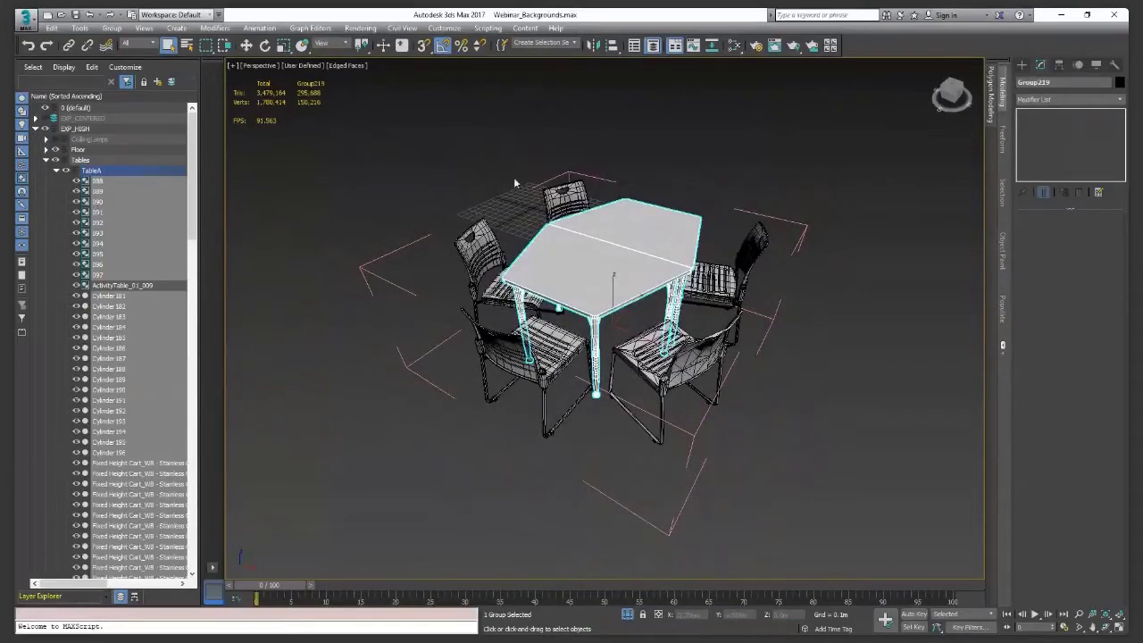
{"action": "left_click", "coordinate": [111, 28]}
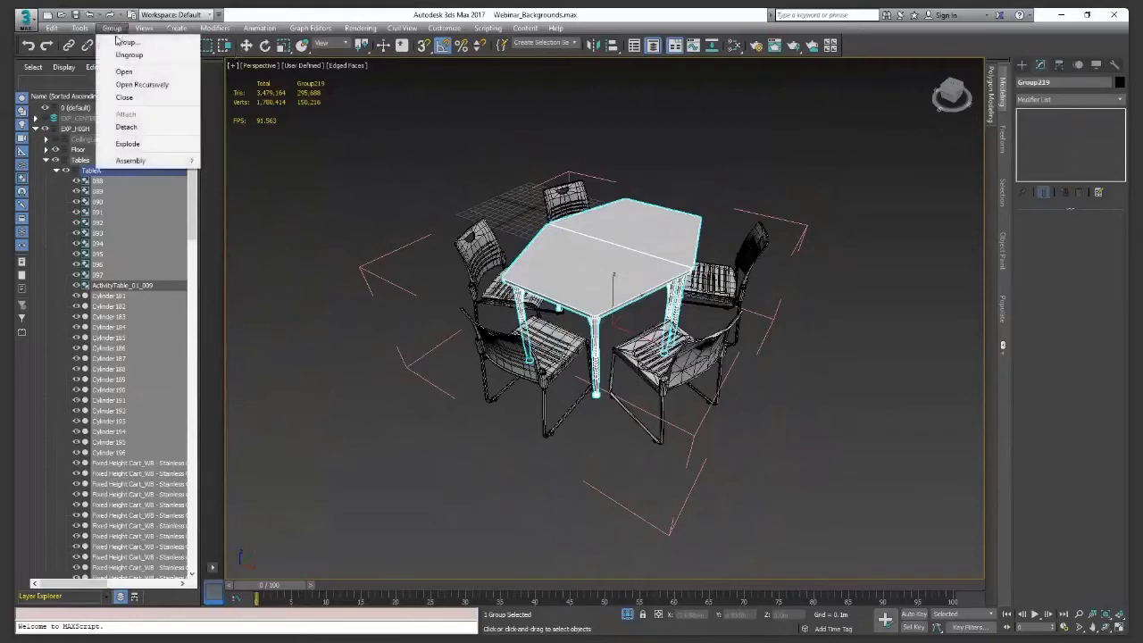
{"action": "left_click", "coordinate": [125, 97]}
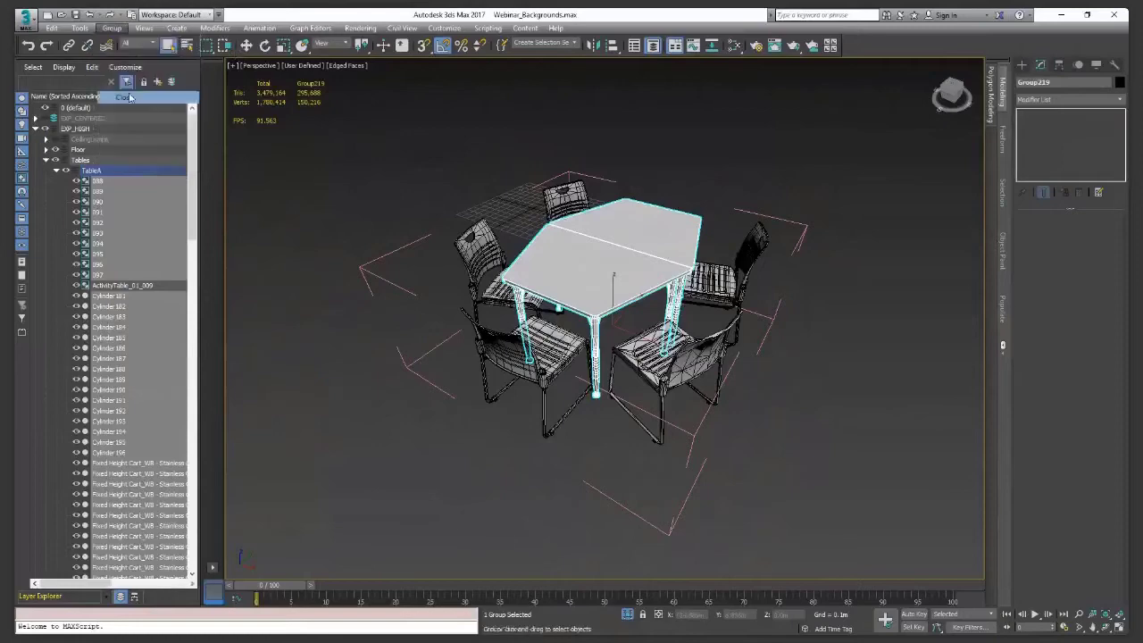
{"action": "right_click", "coordinate": [597, 255]}
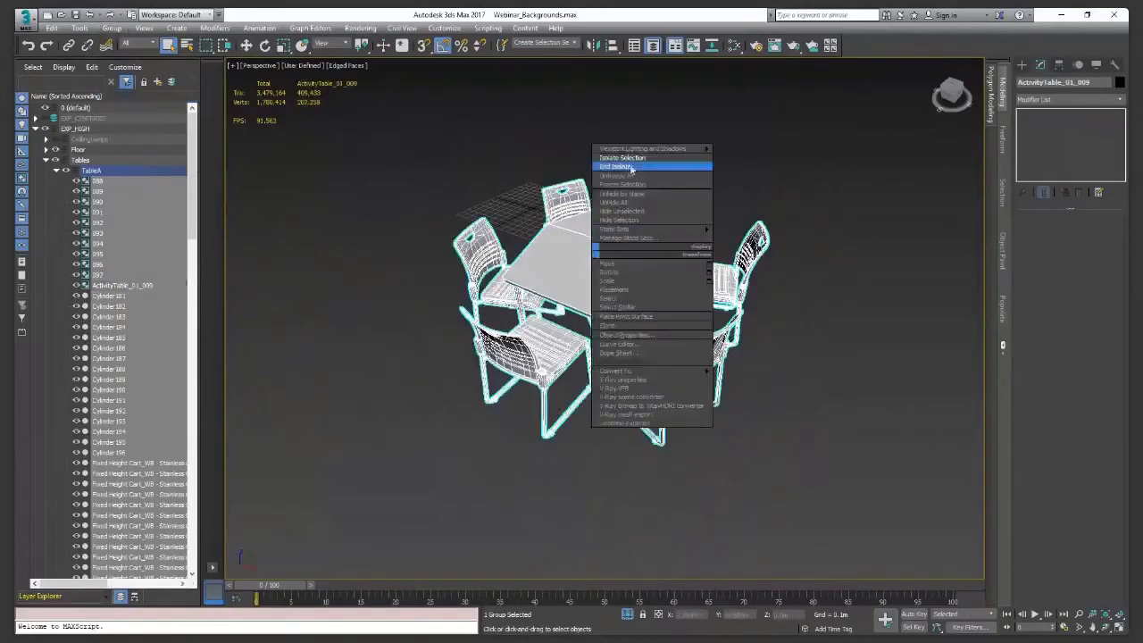
{"action": "left_click", "coordinate": [631, 167]}
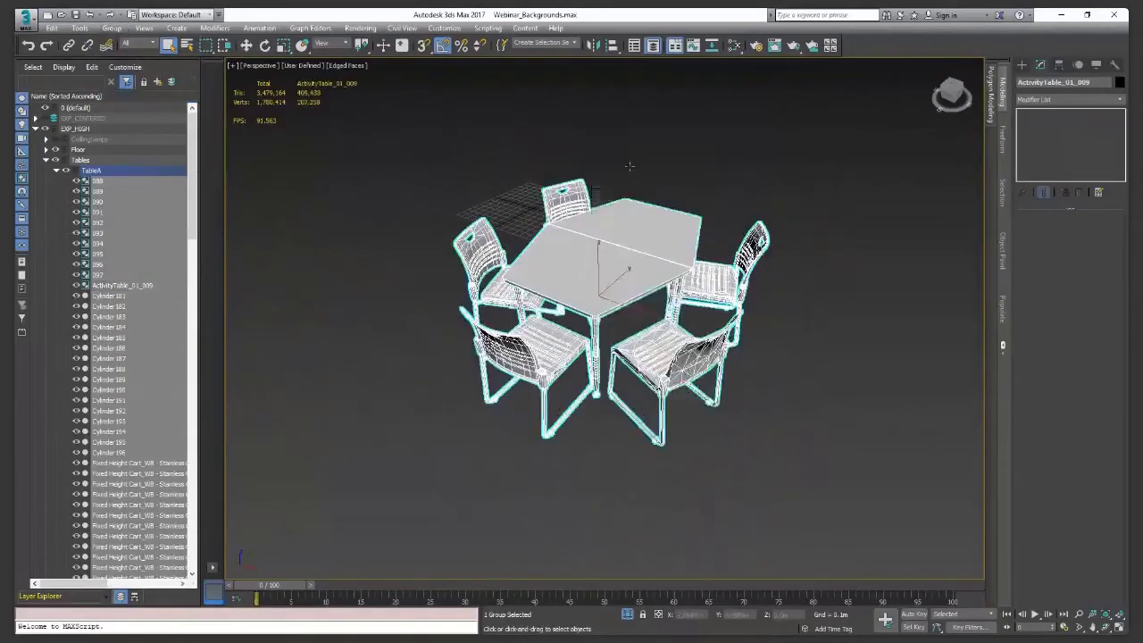
Select the classroom's Floor object to check its polygon statistics.
{"action": "middle_click_drag", "start_coordinate": [622, 309], "coordinate": [617, 305], "text": "alt"}
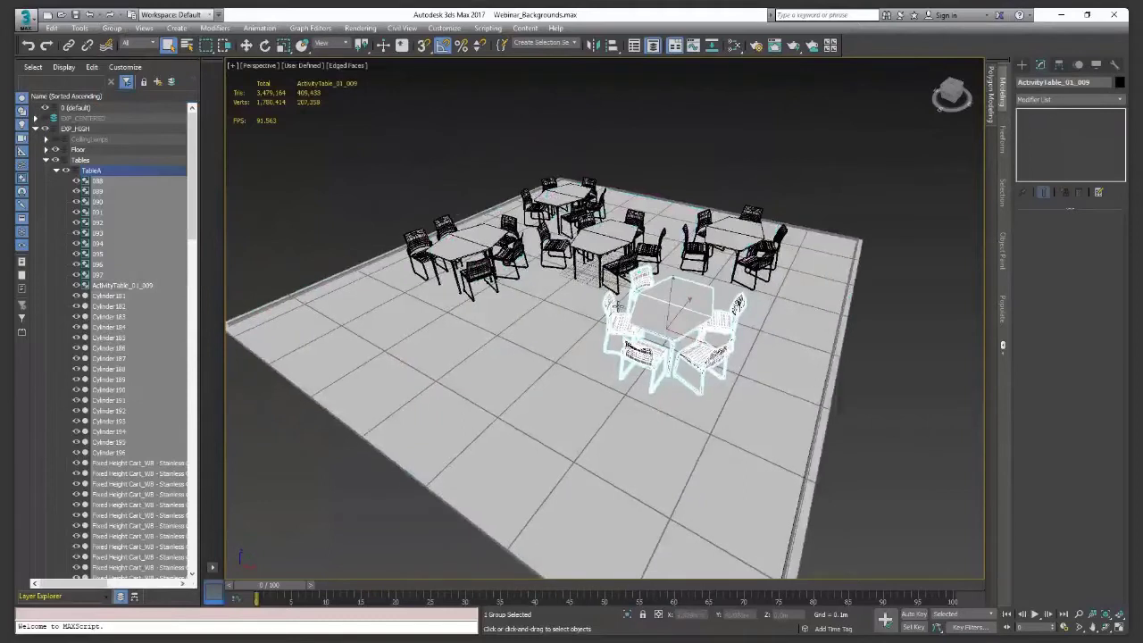
{"action": "middle_click_drag", "start_coordinate": [618, 306], "coordinate": [572, 319], "text": "alt"}
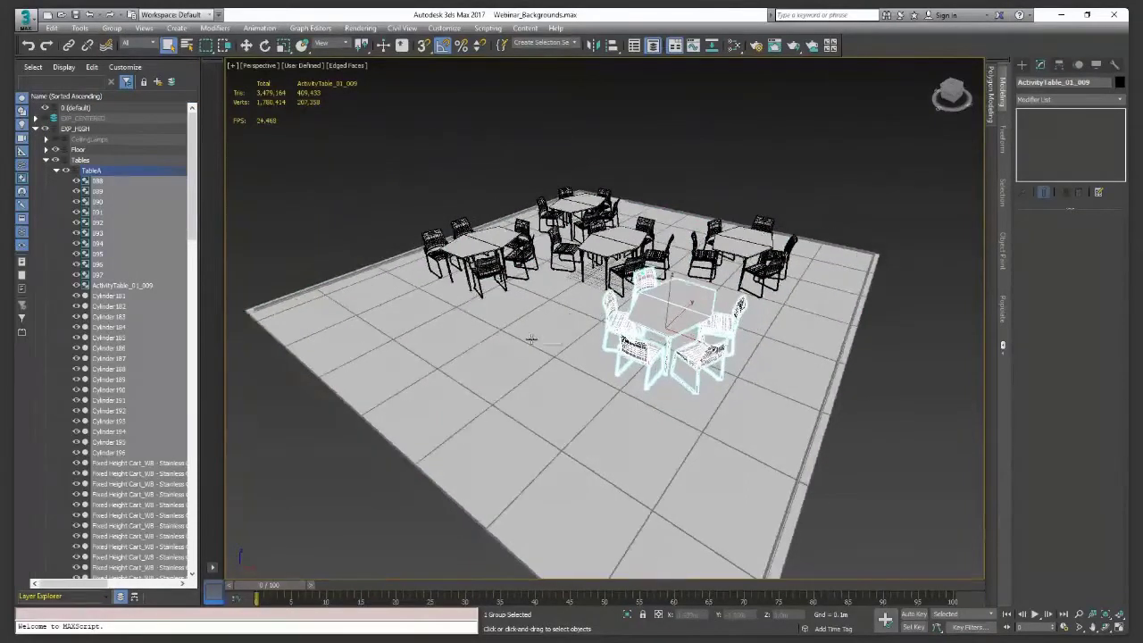
{"action": "left_click", "coordinate": [399, 278]}
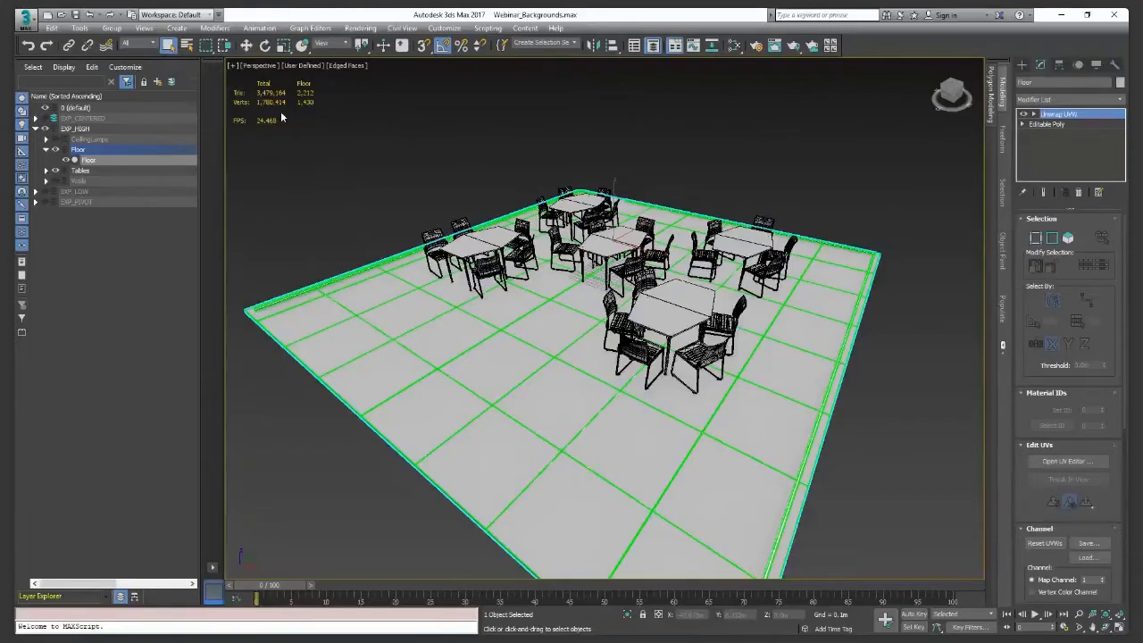
Deselect the floor, hide the EXP_HIGH layer and show the EXP_LOW layer instead.
{"action": "left_click", "coordinate": [265, 215]}
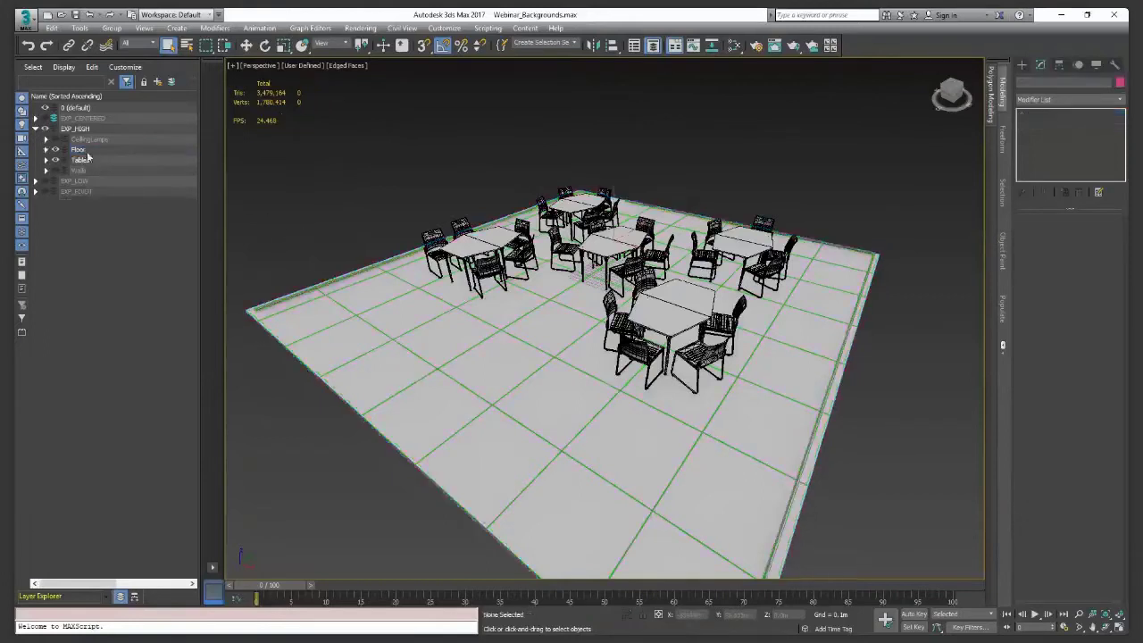
{"action": "left_click", "coordinate": [36, 129]}
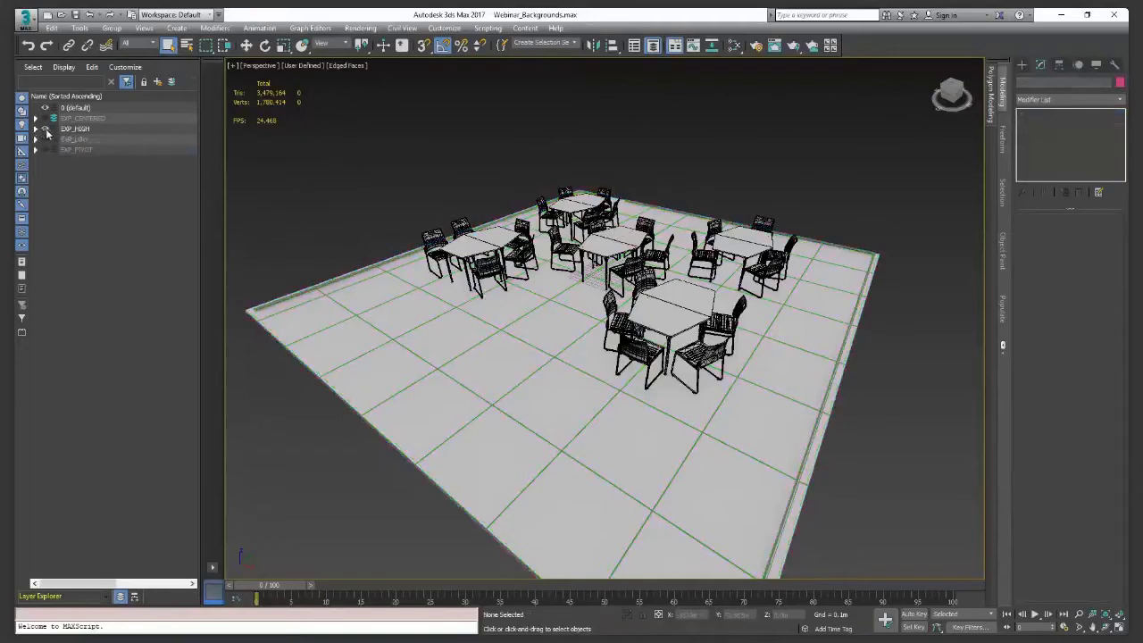
{"action": "left_click", "coordinate": [44, 129]}
{"action": "left_click", "coordinate": [44, 140]}
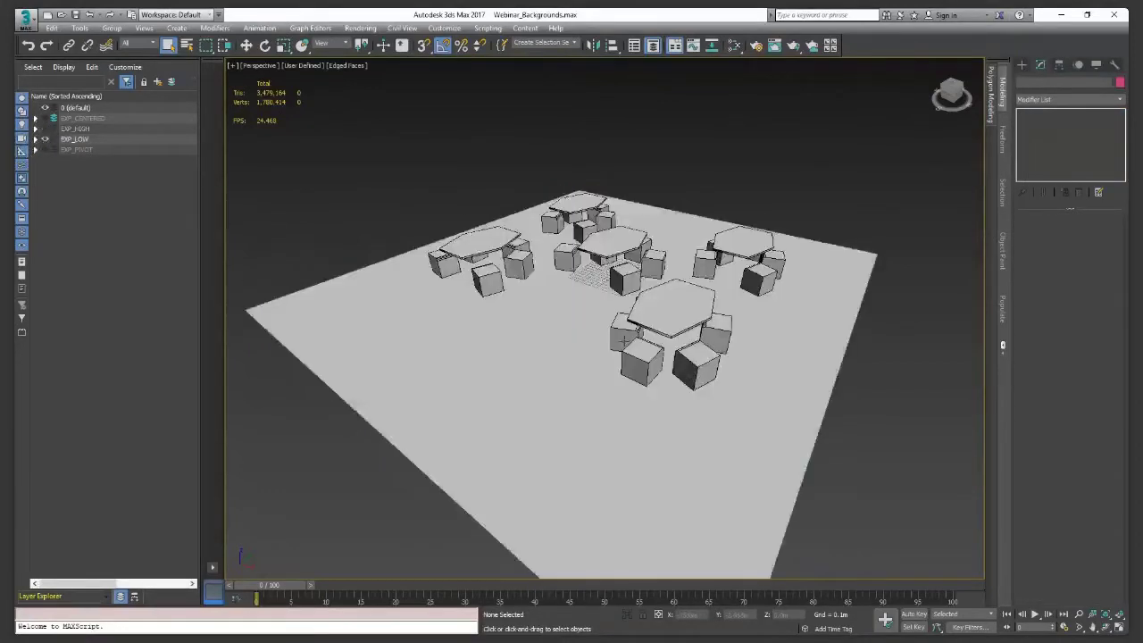
Examine the box seats and simplified tables of the low-poly classroom up close and from several angles.
{"action": "mouse_move", "coordinate": [662, 326]}
{"action": "middle_mouse_down", "text": "alt"}
{"action": "mouse_move", "coordinate": [679, 324]}
{"action": "mouse_move", "coordinate": [661, 319]}
{"action": "mouse_move", "coordinate": [661, 328]}
{"action": "middle_mouse_up", "text": "alt"}
{"action": "scroll", "coordinate": [676, 322], "scroll_direction": "up", "scroll_amount": 3}
{"action": "scroll", "coordinate": [676, 323], "scroll_direction": "down", "scroll_amount": 4}
{"action": "scroll", "coordinate": [648, 324], "scroll_direction": "down", "scroll_amount": 2}
{"action": "scroll", "coordinate": [655, 318], "scroll_direction": "up", "scroll_amount": 3}
{"action": "scroll", "coordinate": [668, 318], "scroll_direction": "up", "scroll_amount": 2}
{"action": "scroll", "coordinate": [661, 329], "scroll_direction": "up", "scroll_amount": 2}
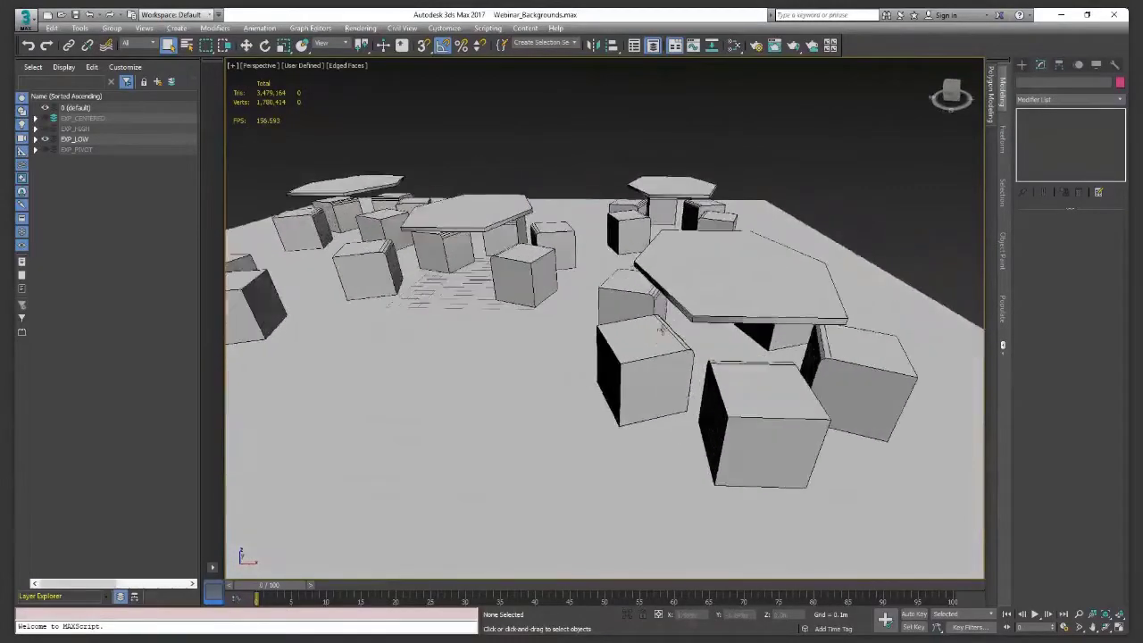
{"action": "left_click", "coordinate": [661, 351]}
{"action": "middle_click_drag", "start_coordinate": [661, 351], "coordinate": [618, 351], "text": "alt"}
{"action": "middle_click_drag", "start_coordinate": [519, 377], "coordinate": [559, 382], "text": "alt"}
{"action": "scroll", "coordinate": [576, 384], "scroll_direction": "down", "scroll_amount": 2}
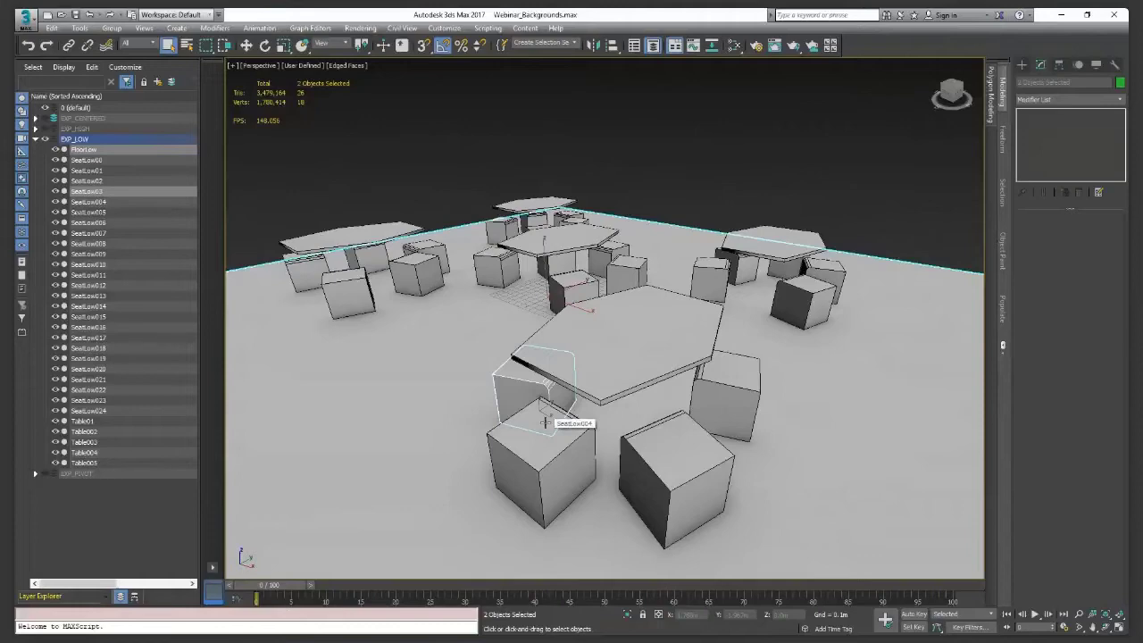
{"action": "scroll", "coordinate": [396, 302], "scroll_direction": "down", "scroll_amount": 8}
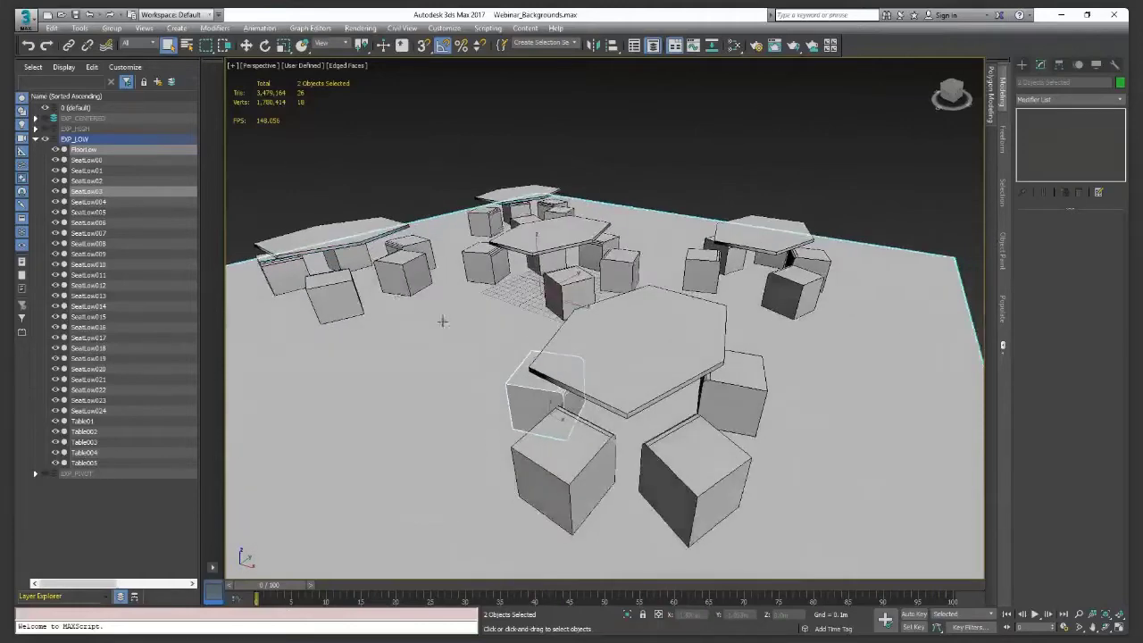
Select all visible low-poly objects to check their combined polygon statistics, and collapse the EXP_LOW layer.
{"action": "key", "text": "ctrl+a"}
{"action": "scroll", "coordinate": [580, 338], "scroll_direction": "up", "scroll_amount": 3}
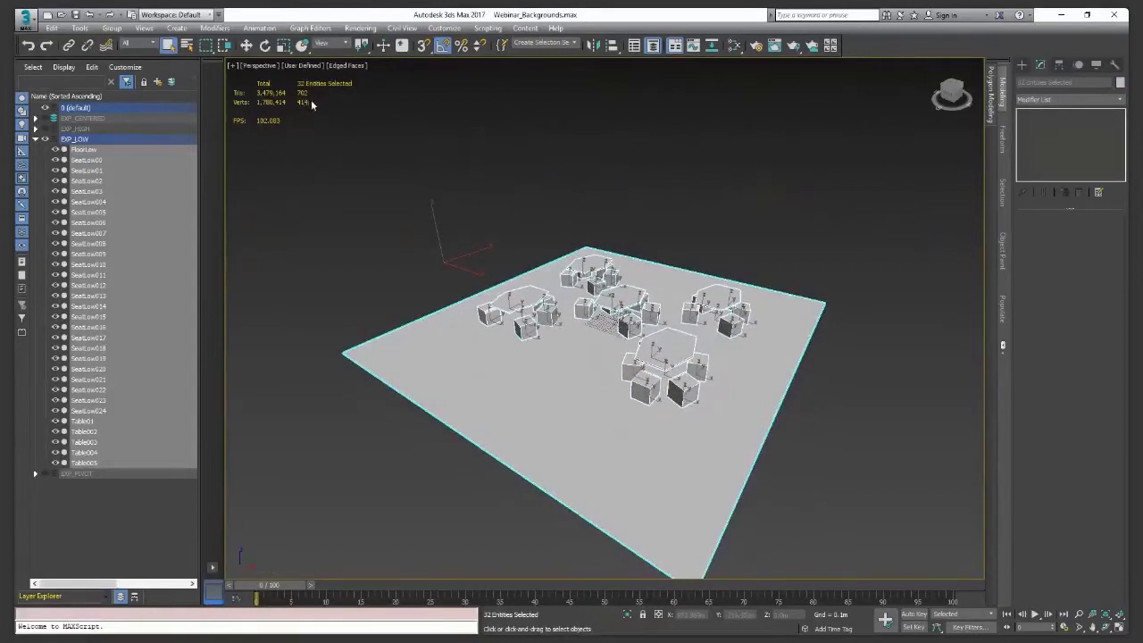
{"action": "middle_click_drag", "start_coordinate": [655, 314], "coordinate": [655, 293], "text": "alt"}
{"action": "middle_click_drag", "start_coordinate": [655, 293], "coordinate": [628, 309]}
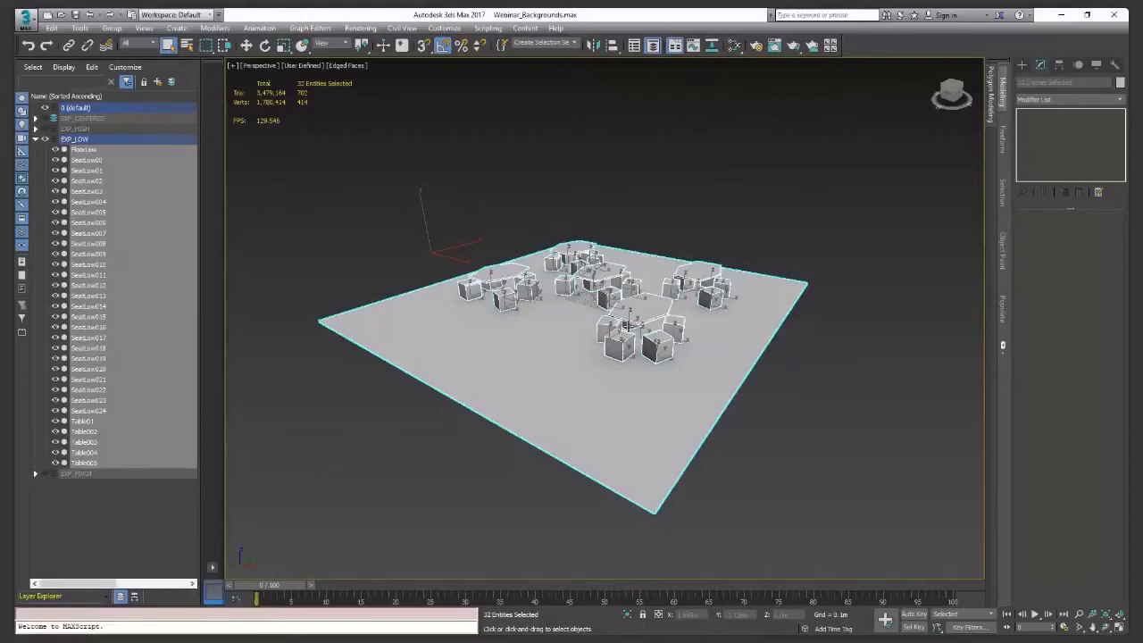
{"action": "left_click", "coordinate": [35, 138]}
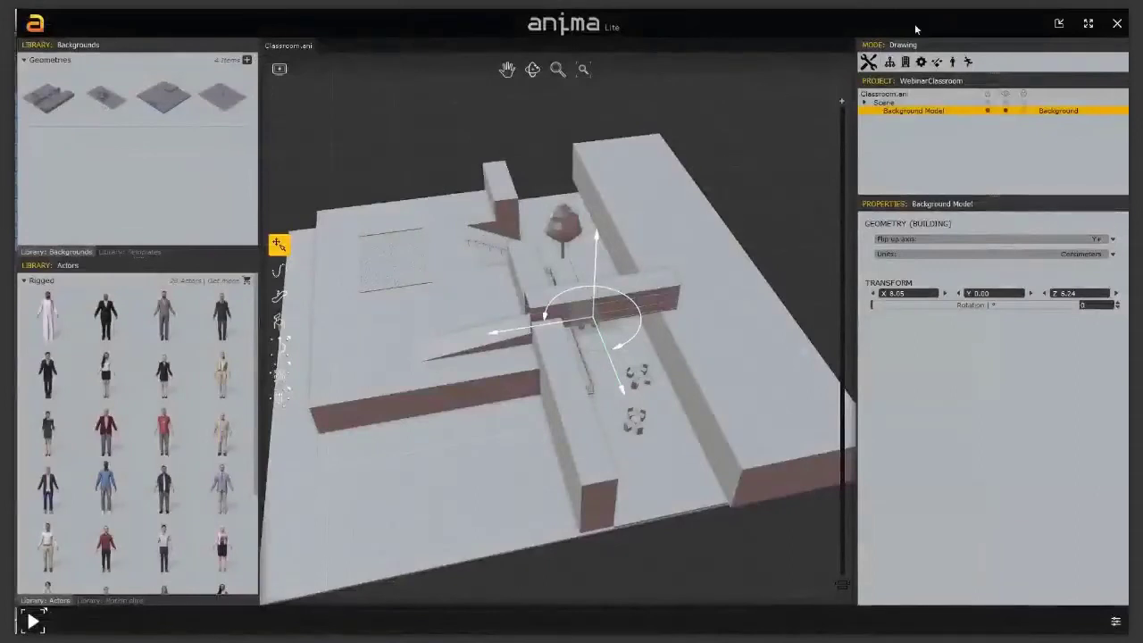
Switch to anima, delete the existing Background Model and open Classroom_Low.FBX from the WORKING > Backgrounds > Export folder as a new background geometry.
{"action": "key", "text": "Delete"}
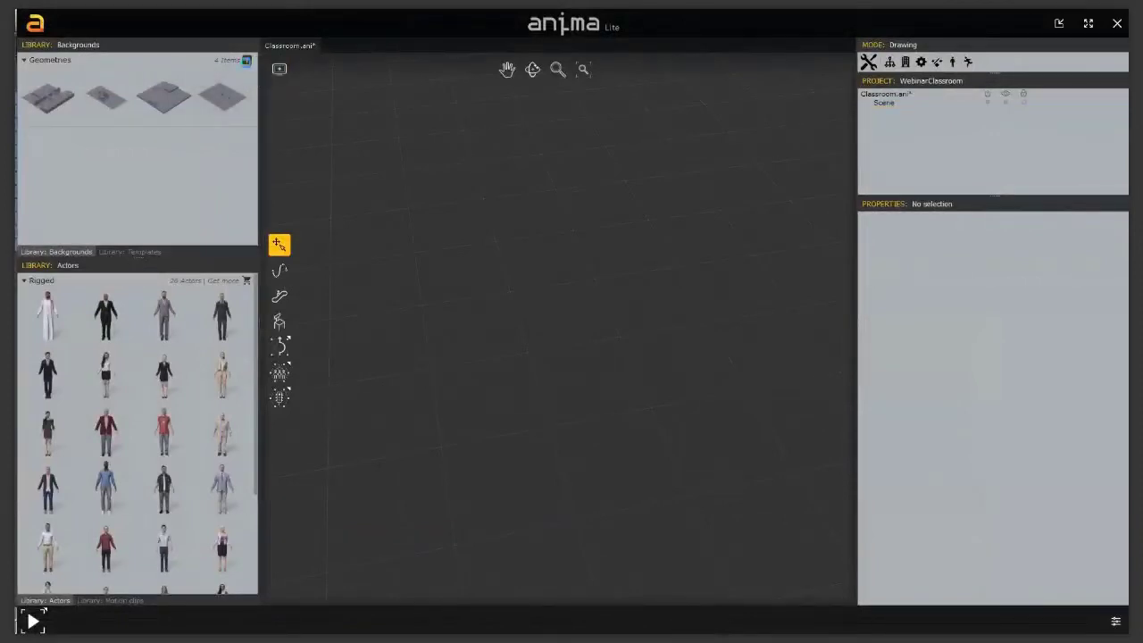
{"action": "left_click", "coordinate": [248, 61]}
{"action": "scroll", "coordinate": [366, 224], "scroll_direction": "up", "scroll_amount": 5}
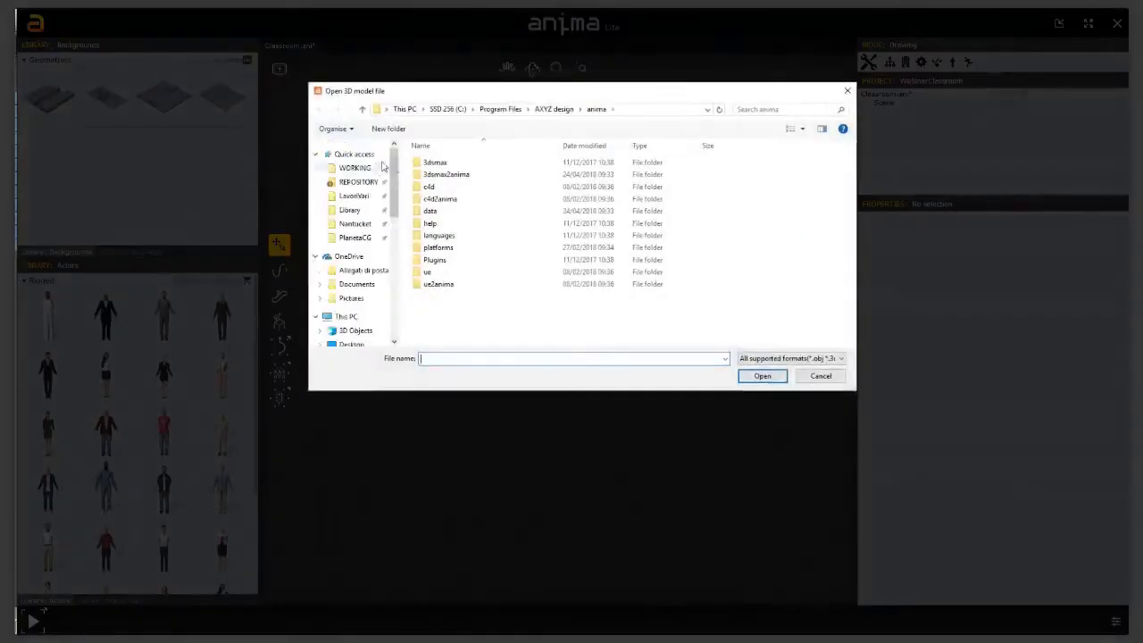
{"action": "left_click", "coordinate": [356, 168]}
{"action": "double_click", "coordinate": [438, 174]}
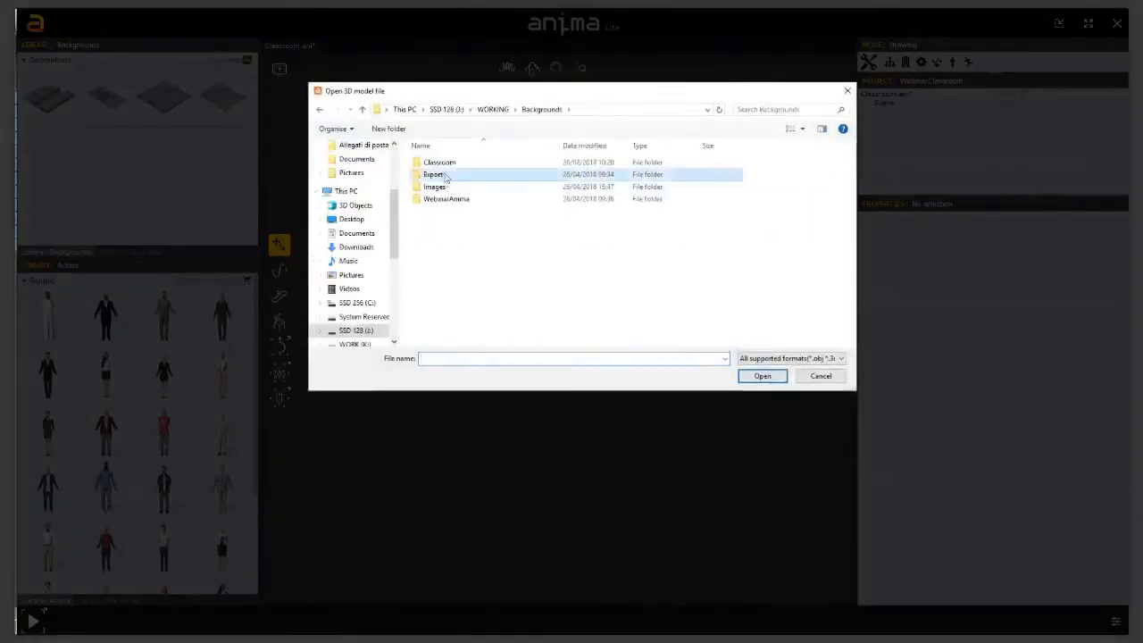
{"action": "double_click", "coordinate": [436, 174]}
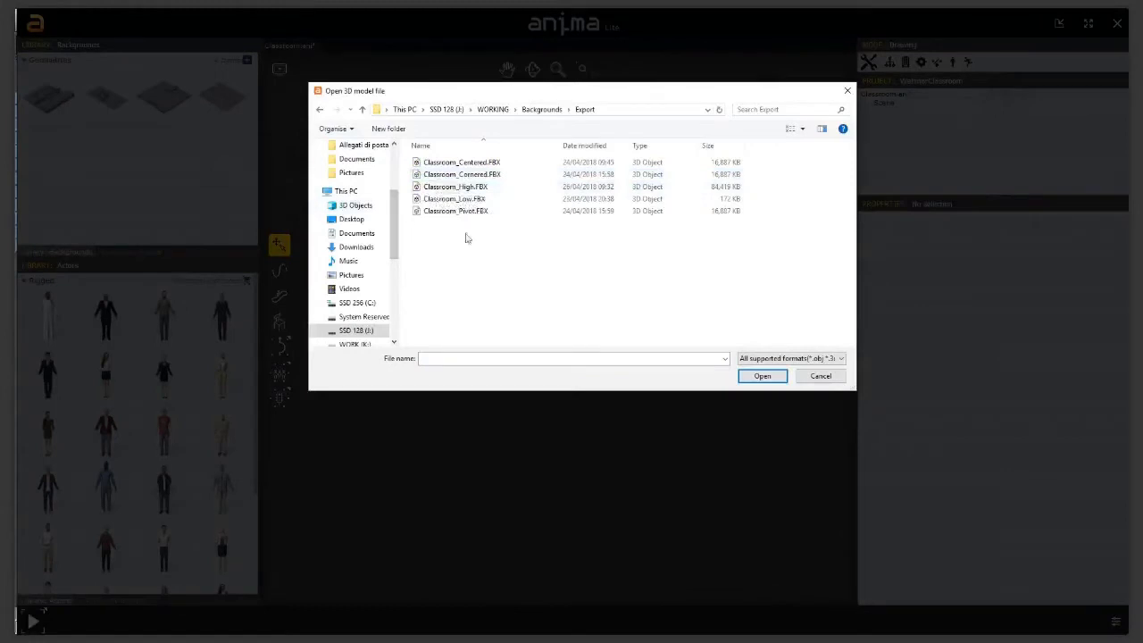
{"action": "left_click", "coordinate": [456, 198]}
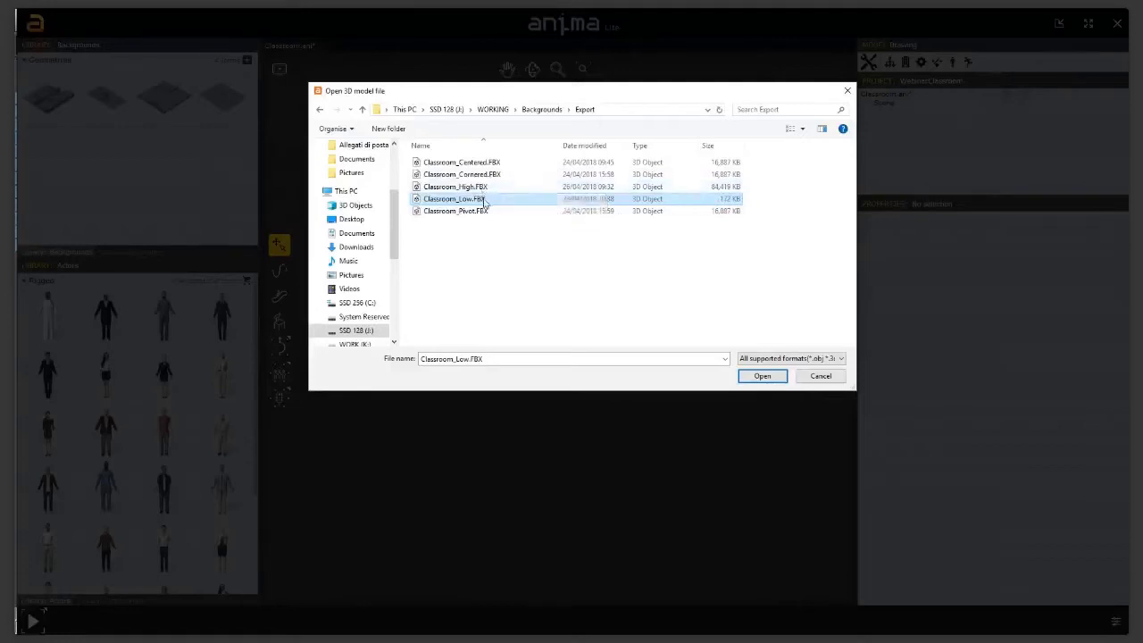
{"action": "left_click", "coordinate": [763, 376]}
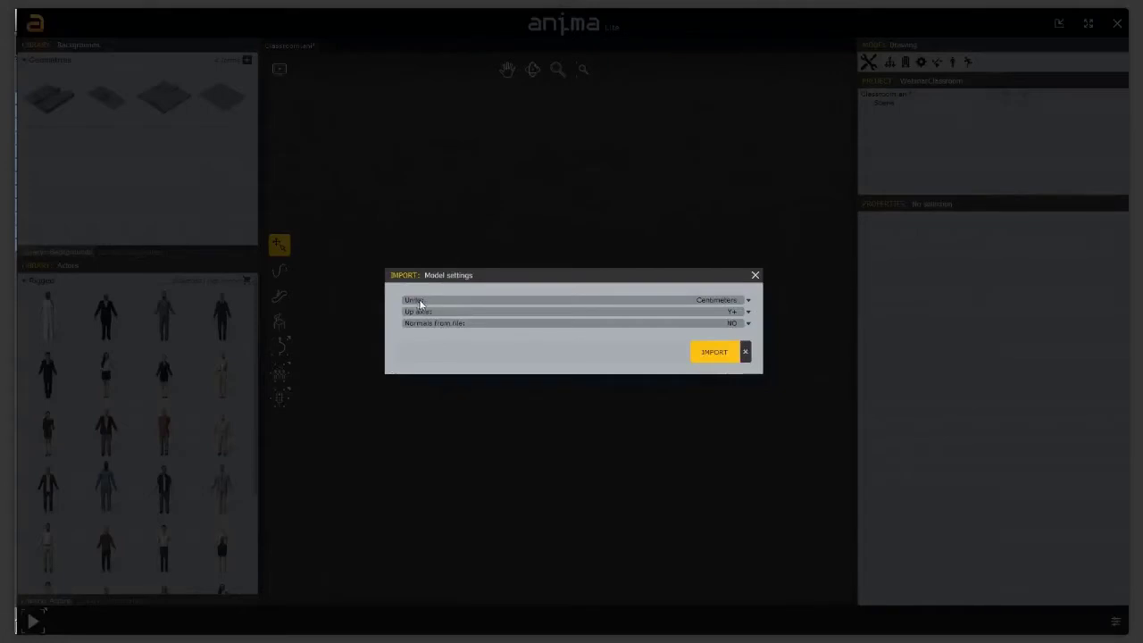
Switch to 3ds Max, check the scene's display and system units in Units Setup, and leave the settings without changes.
{"action": "mouse_move", "coordinate": [414, 305]}
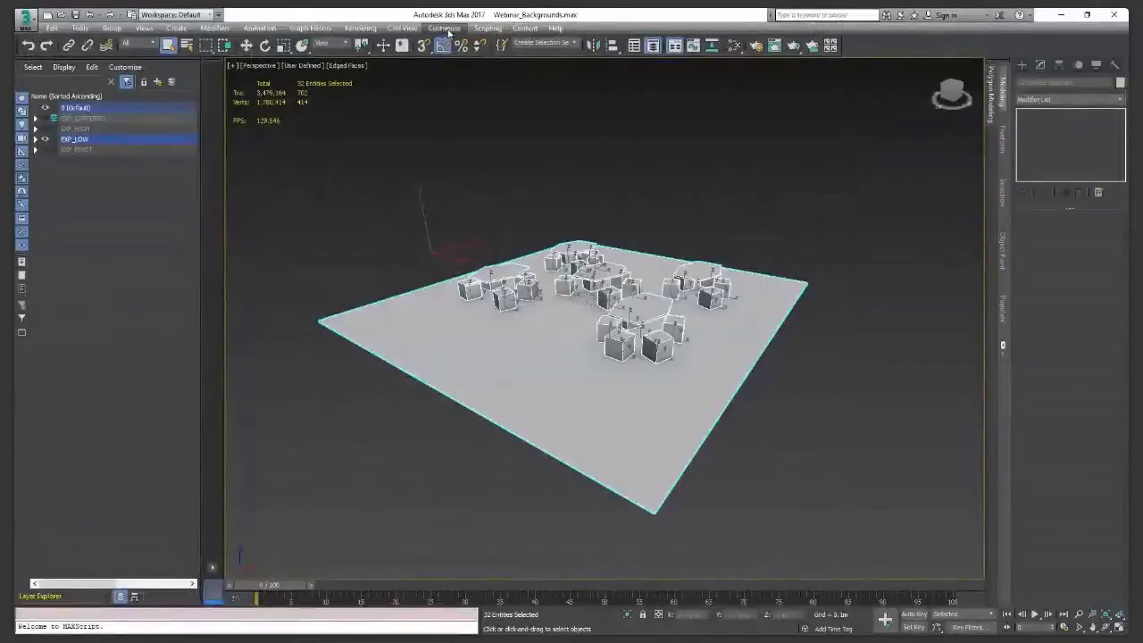
{"action": "left_click", "coordinate": [444, 28]}
{"action": "left_click", "coordinate": [461, 179]}
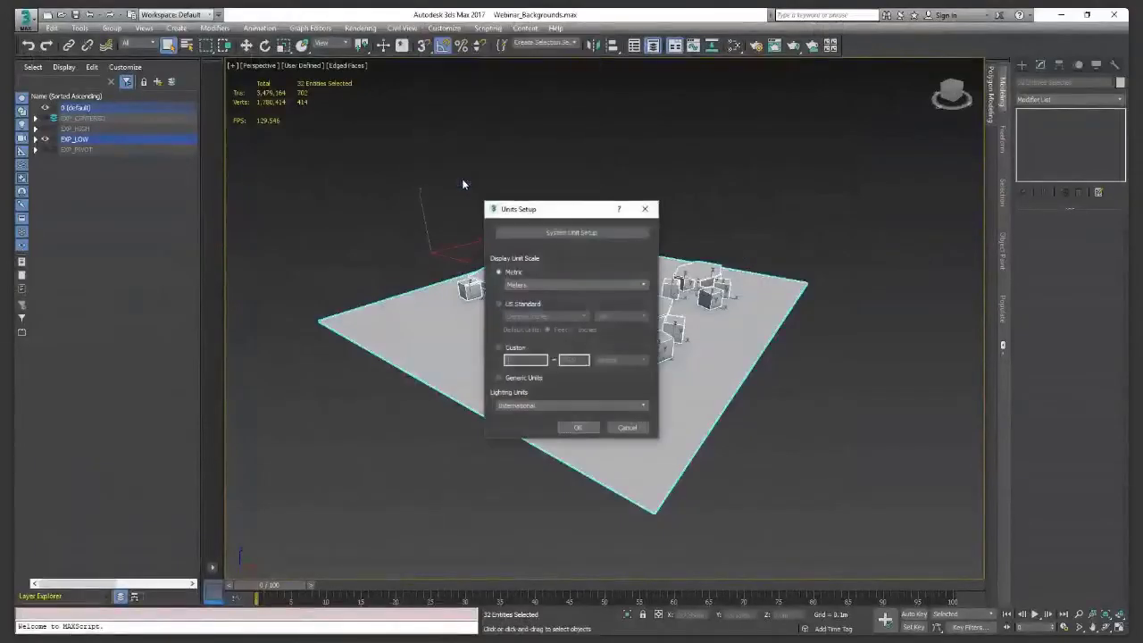
{"action": "left_click_drag", "start_coordinate": [525, 220], "coordinate": [513, 215]}
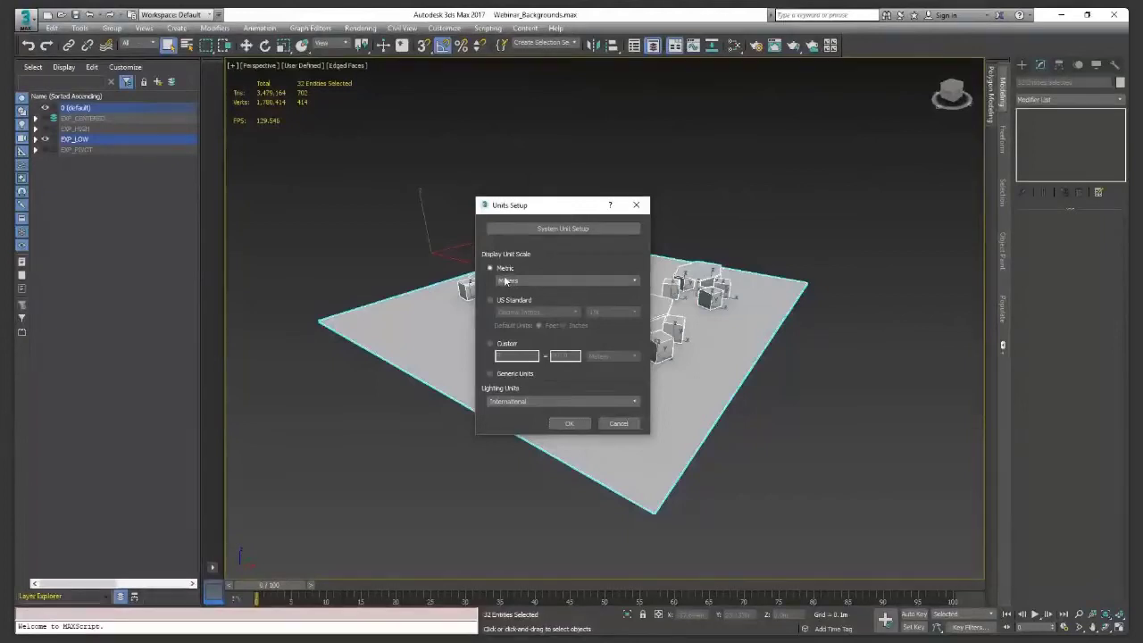
{"action": "left_click", "coordinate": [569, 228]}
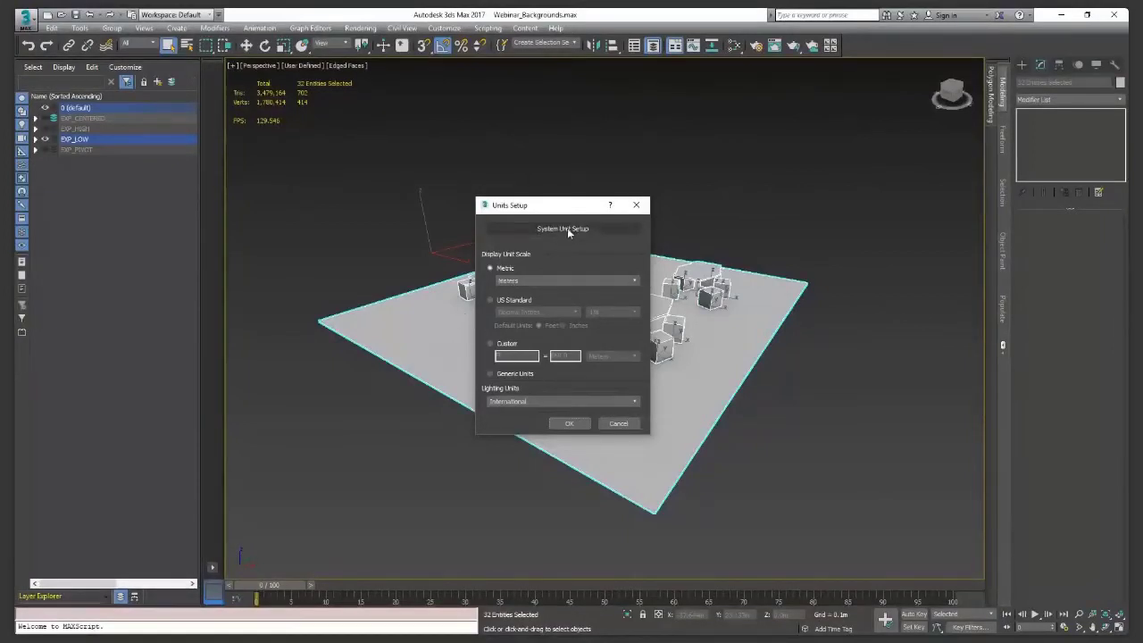
{"action": "left_click", "coordinate": [567, 229]}
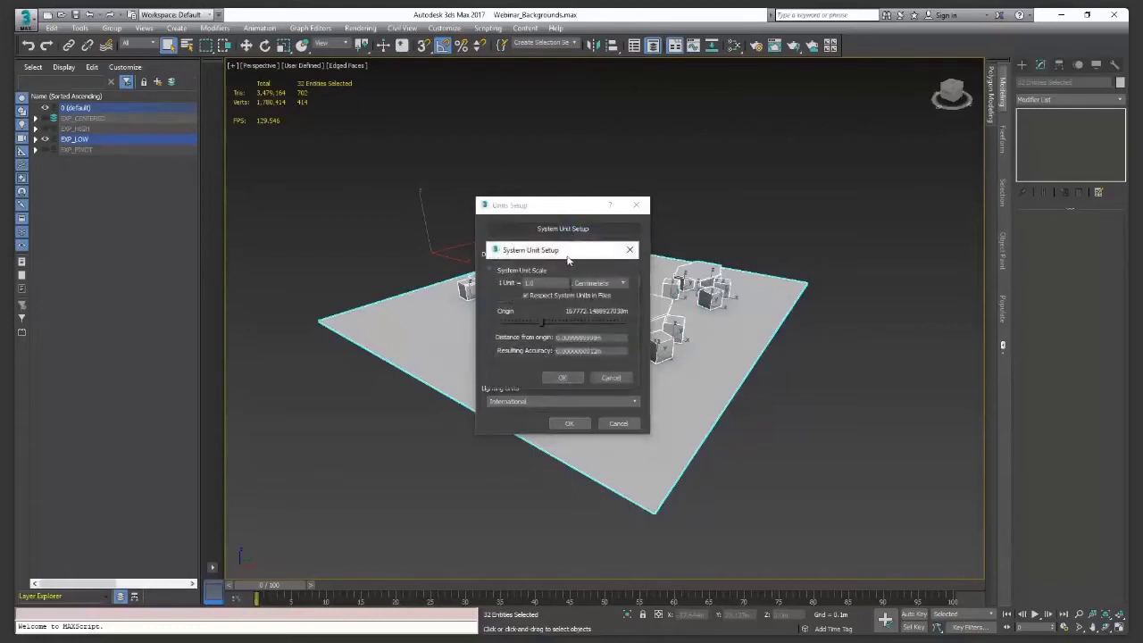
{"action": "left_click", "coordinate": [611, 377]}
{"action": "left_click", "coordinate": [615, 425]}
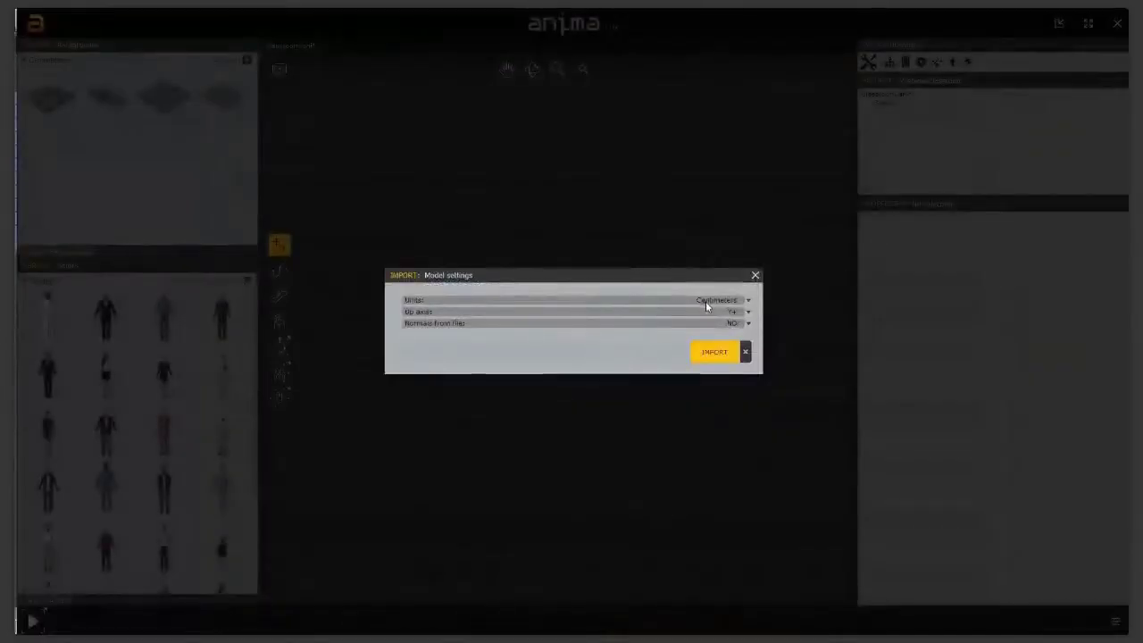
Return to anima, import the model in Centimeters with Y+ as up axis, use Classroom_Low as the scene background and select it.
{"action": "left_click", "coordinate": [717, 353]}
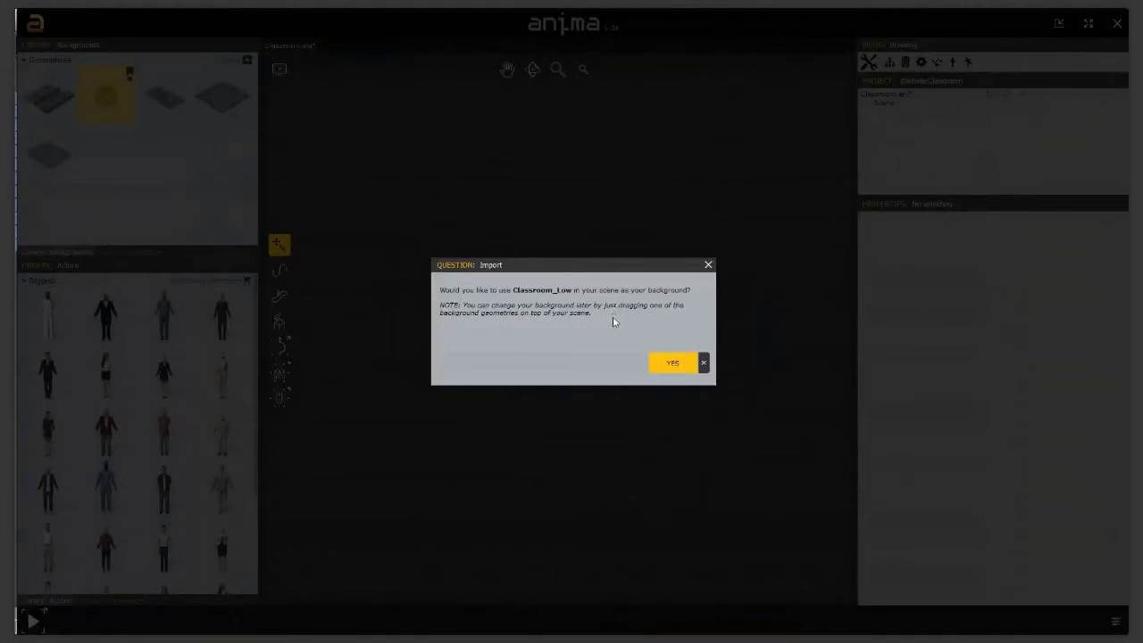
{"action": "left_click", "coordinate": [675, 363]}
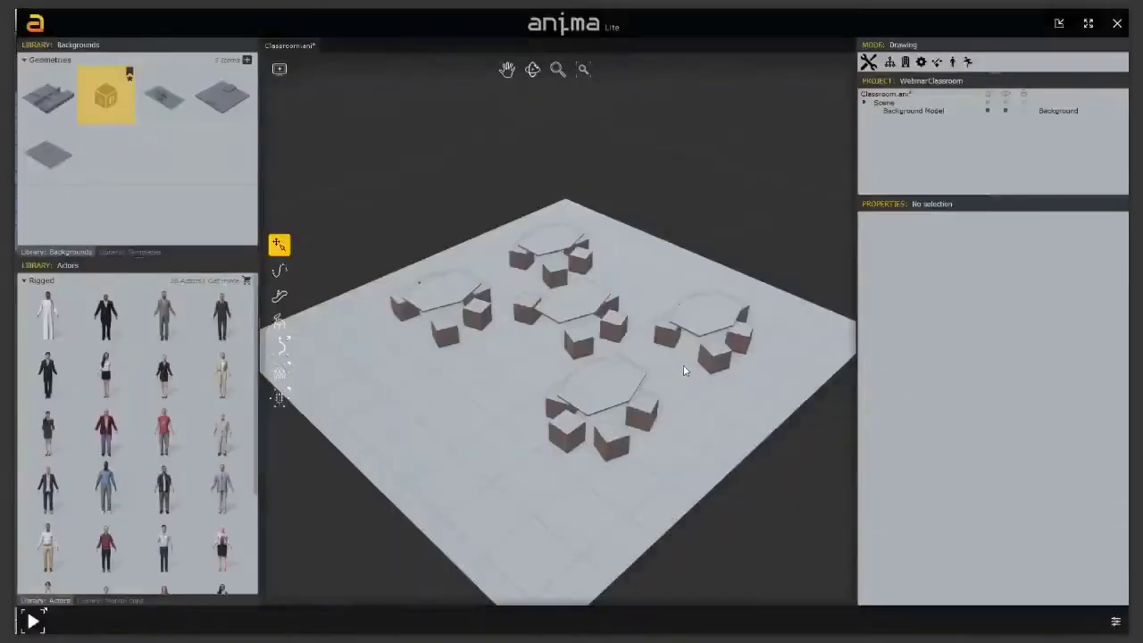
{"action": "right_click_drag", "start_coordinate": [594, 382], "coordinate": [705, 318]}
{"action": "left_click", "coordinate": [706, 319]}
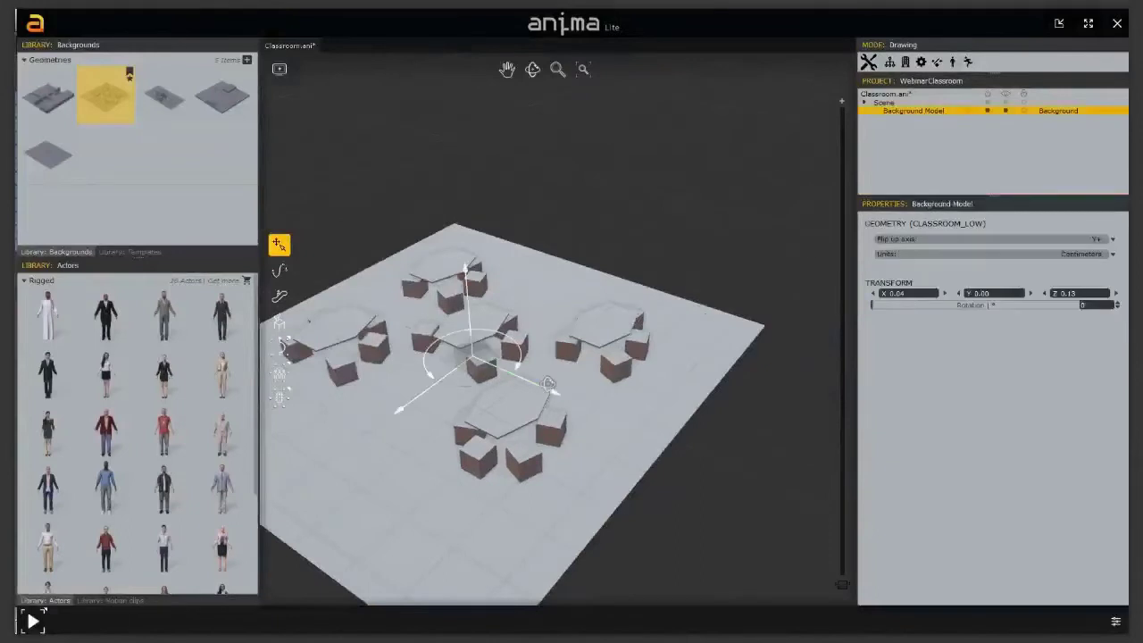
Place chairs on three seat boxes around the nearest table and generate seated actors on them.
{"action": "right_click_drag", "start_coordinate": [548, 384], "coordinate": [572, 335]}
{"action": "scroll", "coordinate": [592, 497], "scroll_direction": "up", "scroll_amount": 4}
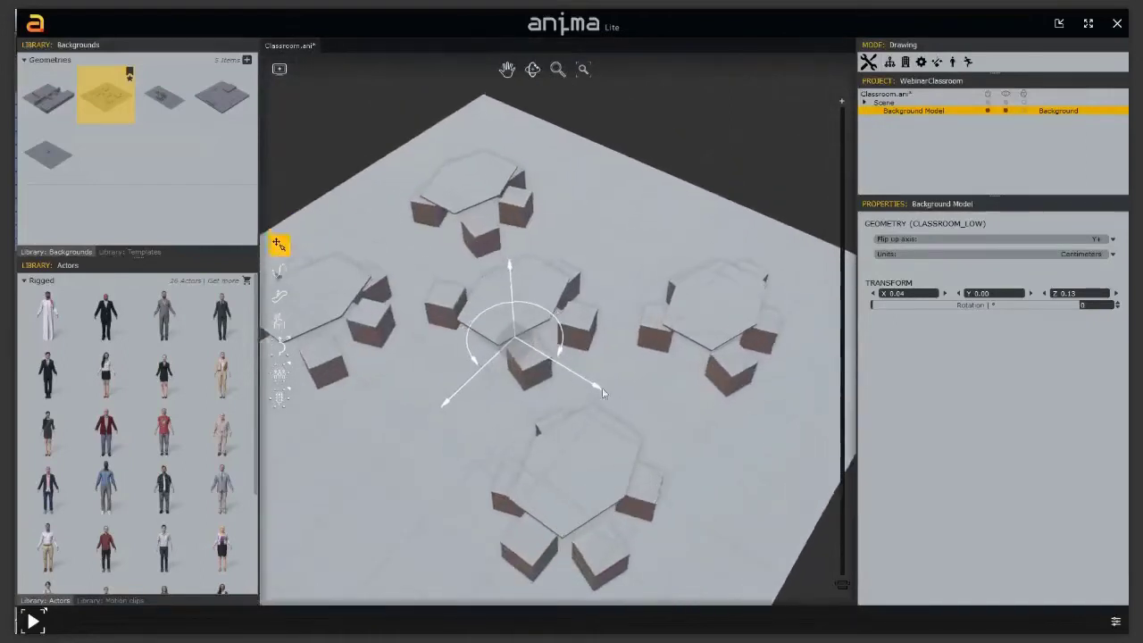
{"action": "right_click_drag", "start_coordinate": [593, 497], "coordinate": [597, 379]}
{"action": "middle_click_drag", "start_coordinate": [597, 378], "coordinate": [496, 354]}
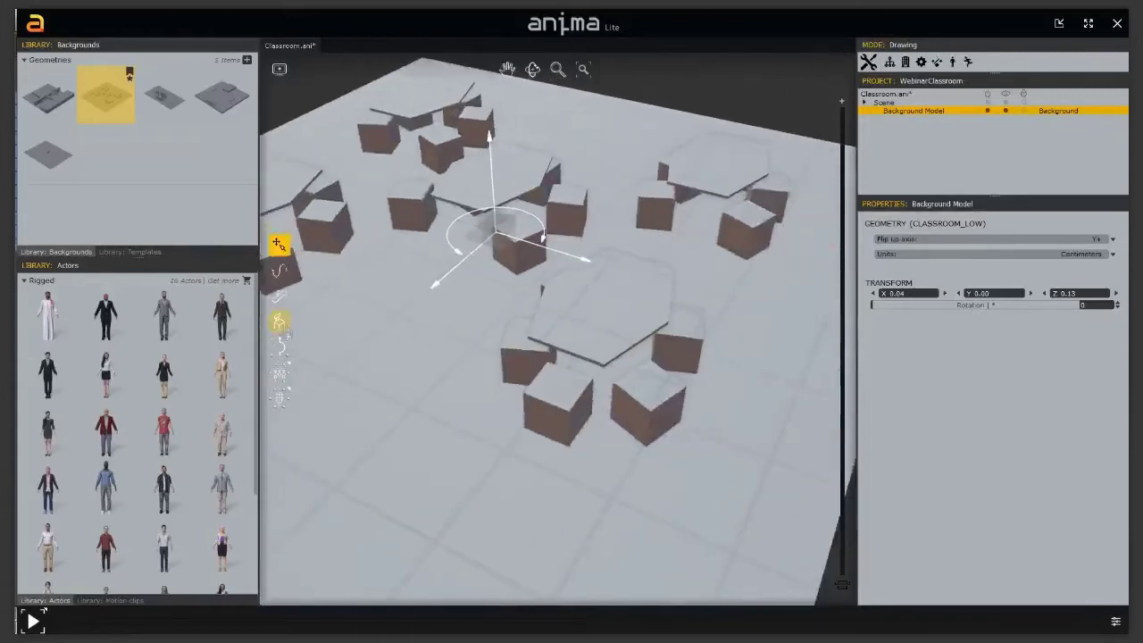
{"action": "left_click", "coordinate": [280, 321]}
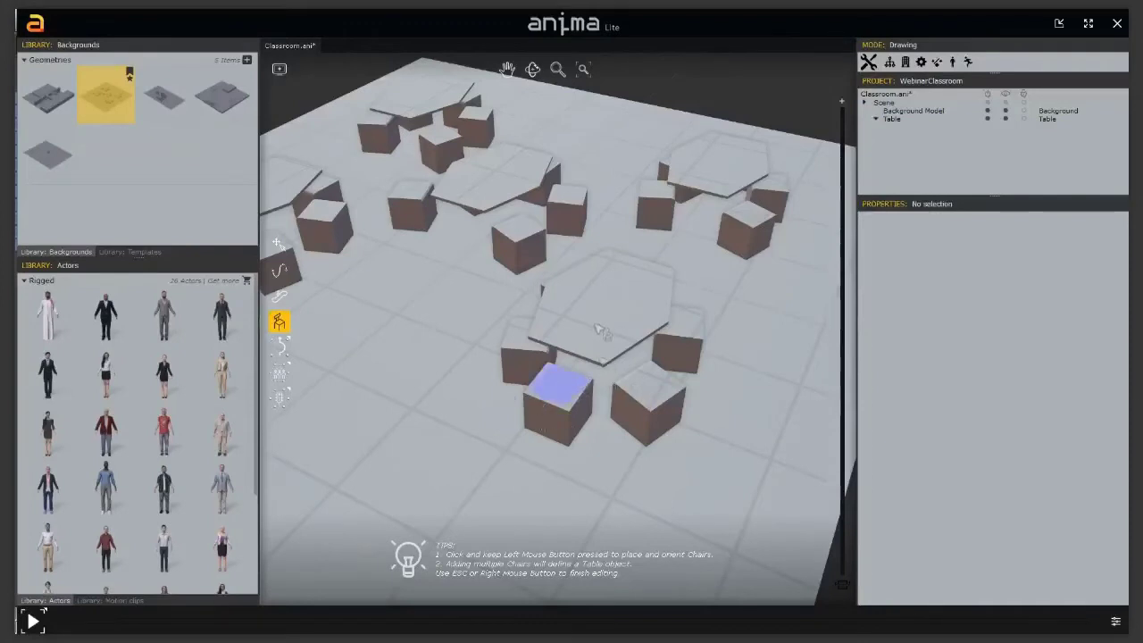
{"action": "left_click", "coordinate": [643, 379]}
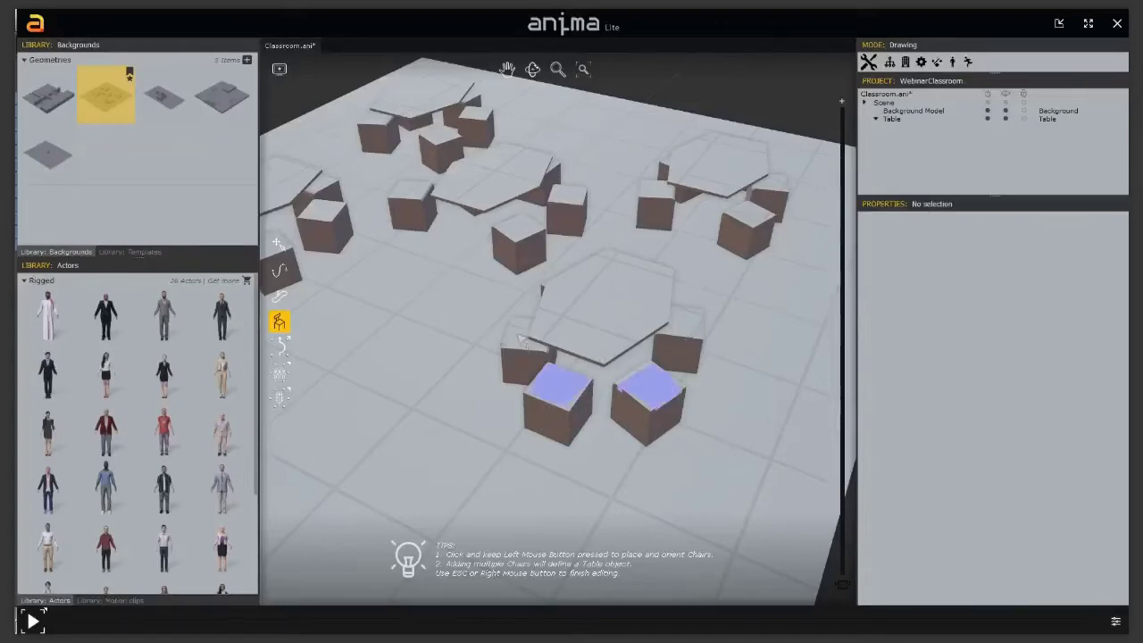
{"action": "left_click", "coordinate": [561, 346]}
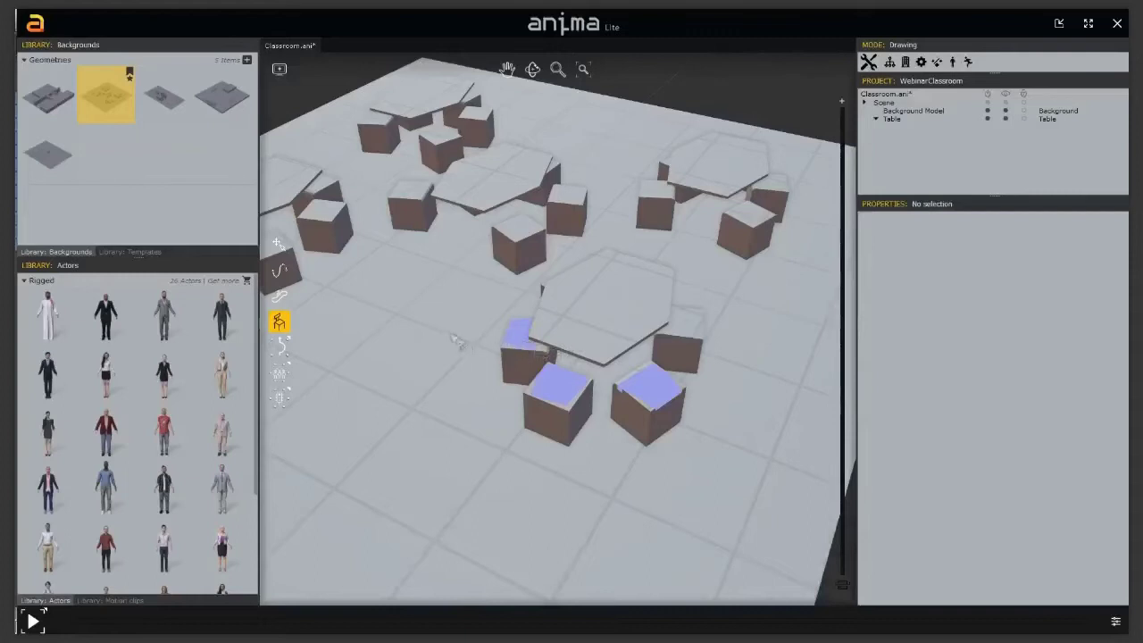
{"action": "left_click", "coordinate": [587, 350]}
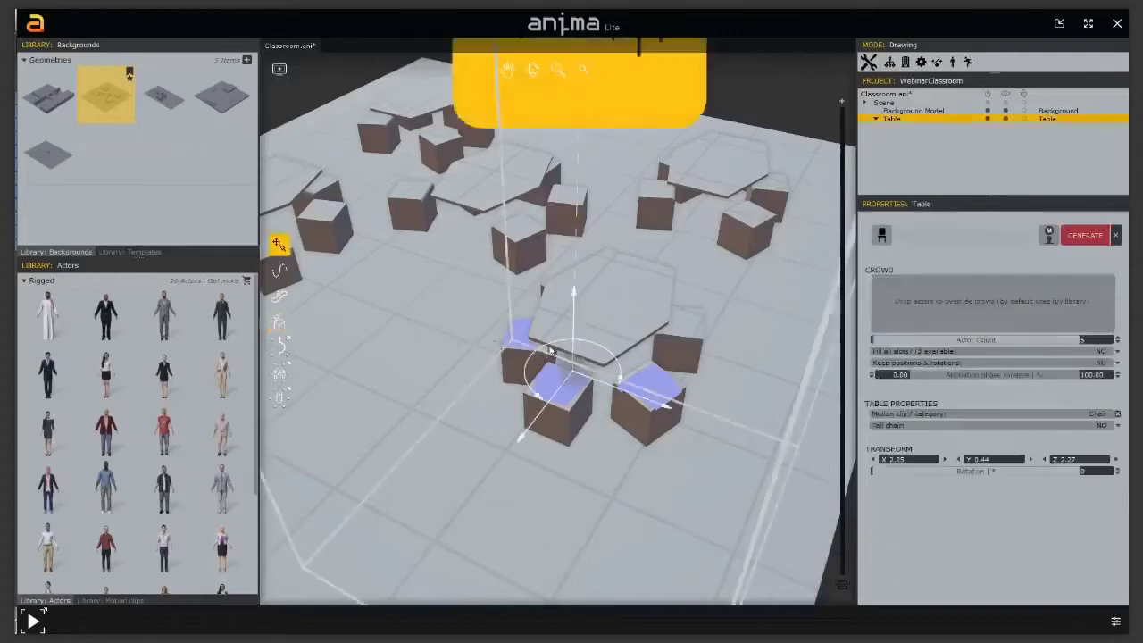
{"action": "left_click", "coordinate": [1090, 240]}
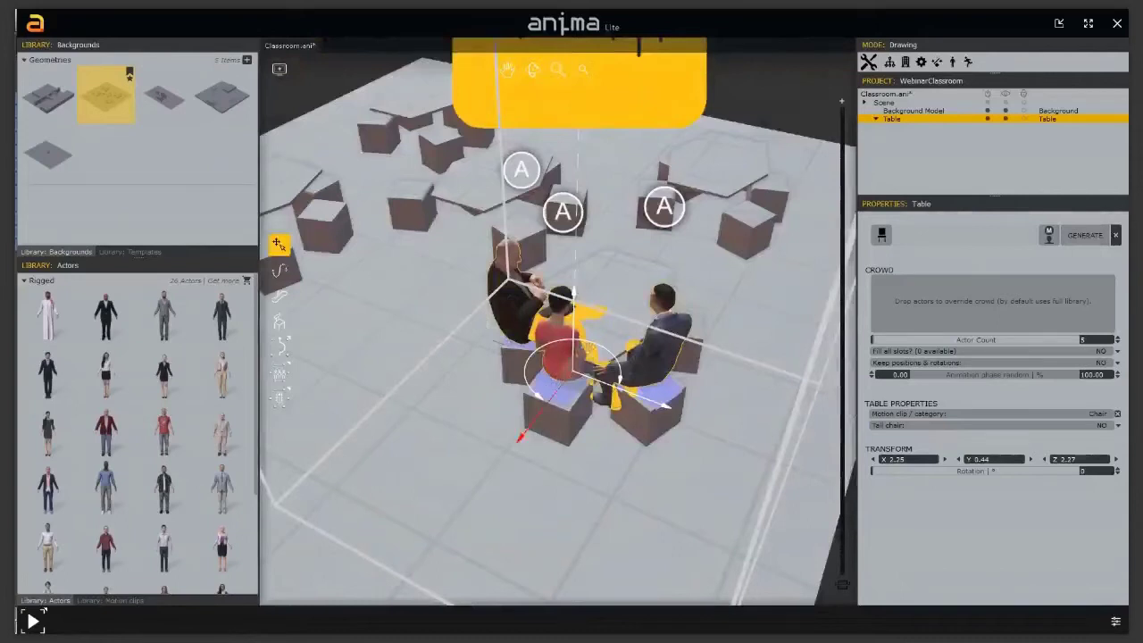
Select the chair of the man in the suit and move it to about X 2.95, Z 1.97 on its seat box.
{"action": "middle_click_drag", "start_coordinate": [645, 413], "coordinate": [683, 362]}
{"action": "left_click", "coordinate": [672, 408]}
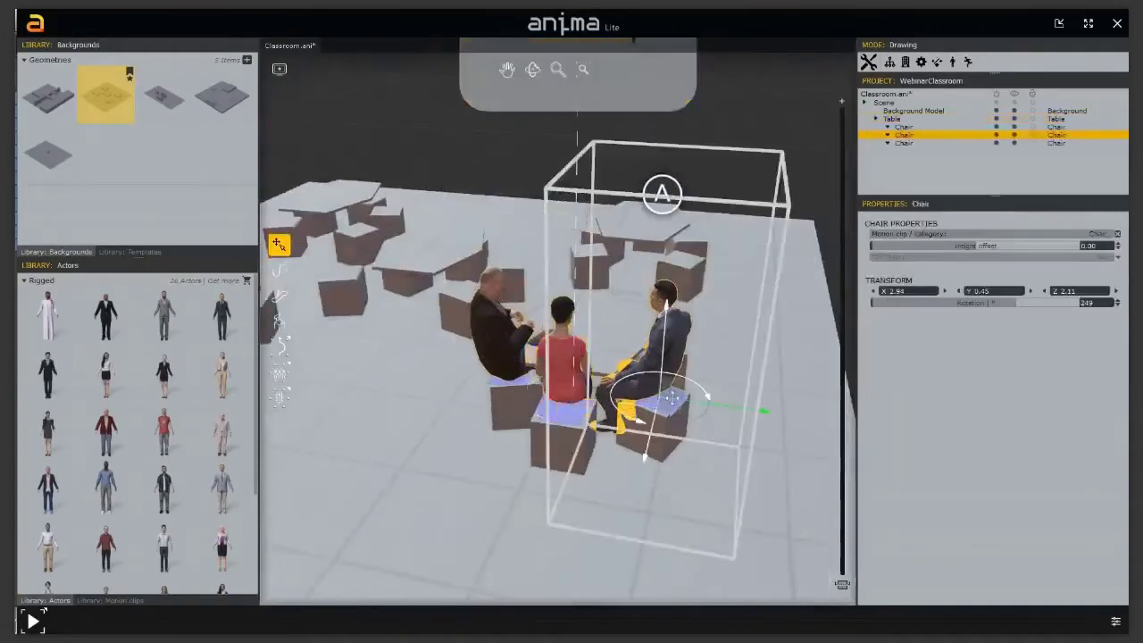
{"action": "left_click_drag", "start_coordinate": [682, 416], "coordinate": [666, 430]}
{"action": "middle_click_drag", "start_coordinate": [666, 430], "coordinate": [683, 410]}
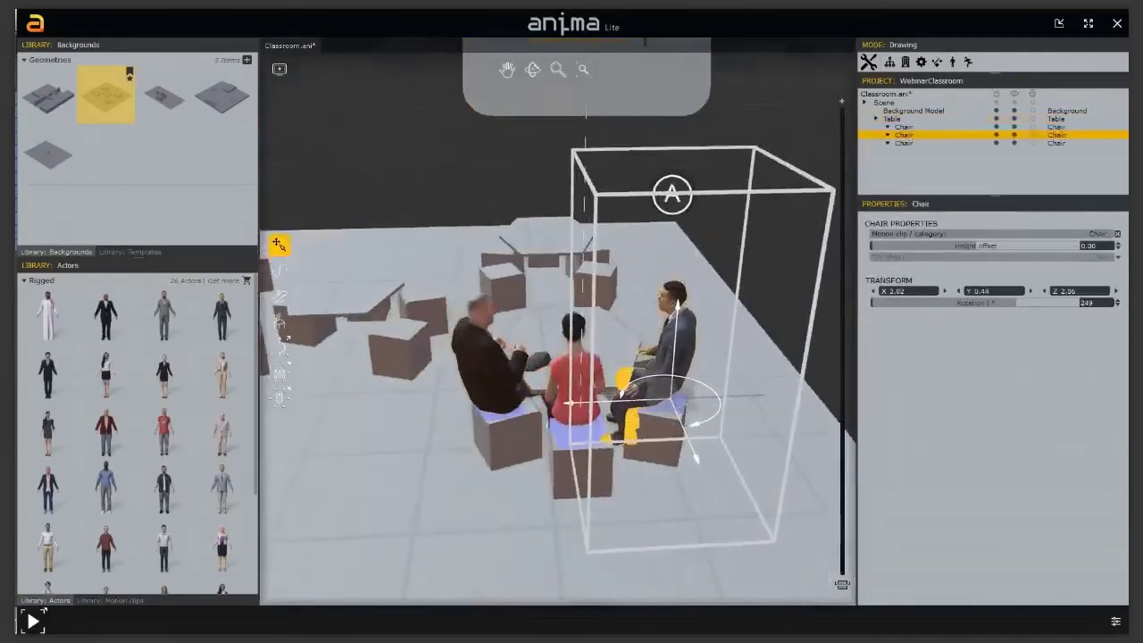
{"action": "left_click_drag", "start_coordinate": [661, 408], "coordinate": [645, 426]}
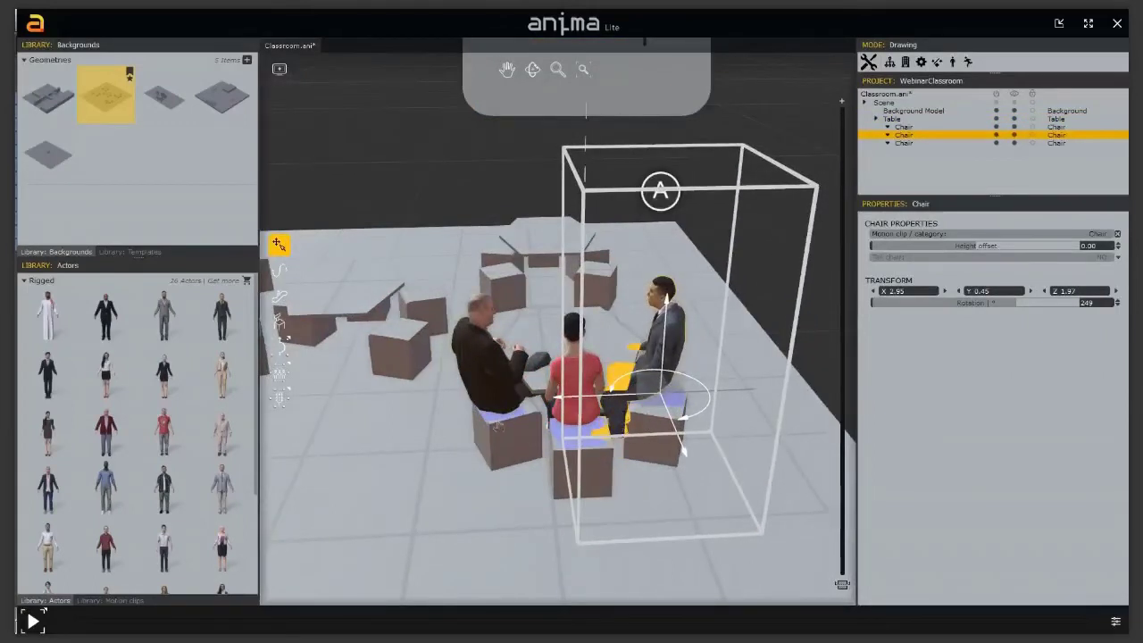
{"action": "middle_click_drag", "start_coordinate": [680, 445], "coordinate": [610, 412]}
{"action": "scroll", "coordinate": [594, 382], "scroll_direction": "down", "scroll_amount": 2}
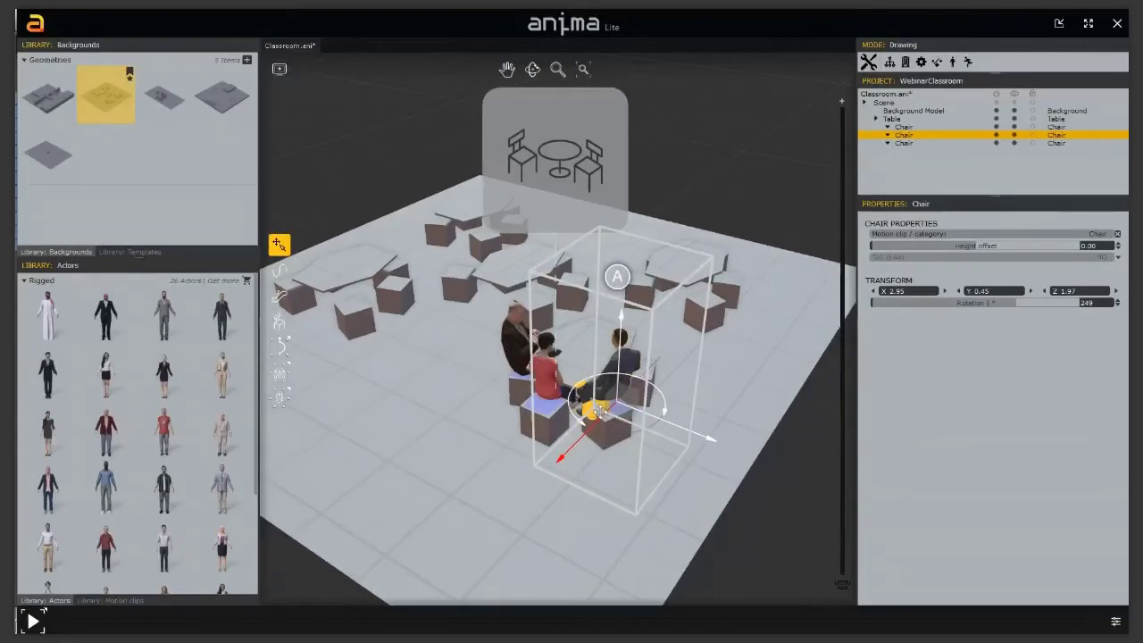
Play the simulation to check the seated actors, stop it and look over the whole classroom model.
{"action": "key", "text": "space"}
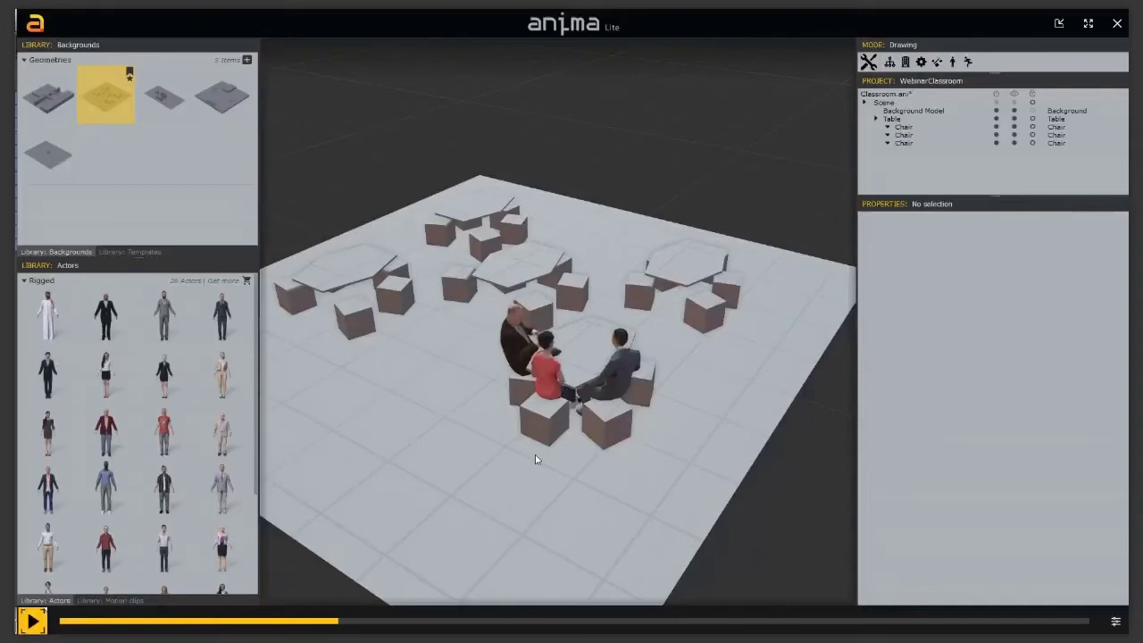
{"action": "key", "text": "space"}
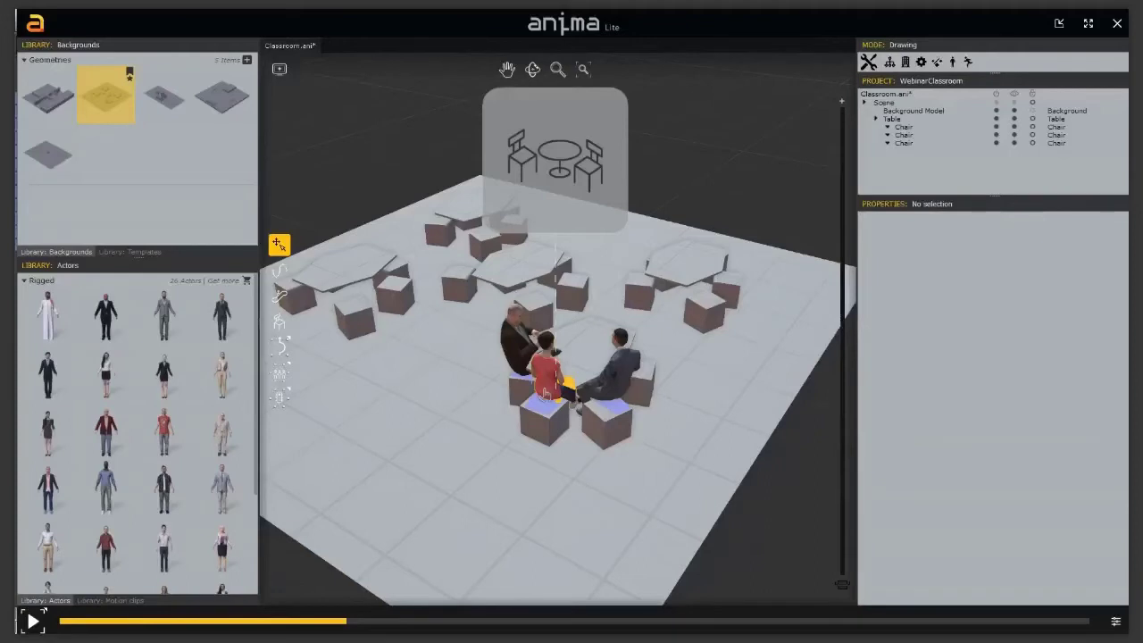
{"action": "mouse_move", "coordinate": [548, 393]}
{"action": "middle_mouse_down"}
{"action": "mouse_move", "coordinate": [577, 391]}
{"action": "mouse_move", "coordinate": [568, 389]}
{"action": "middle_mouse_up"}
{"action": "scroll", "coordinate": [567, 389], "scroll_direction": "down", "scroll_amount": 4}
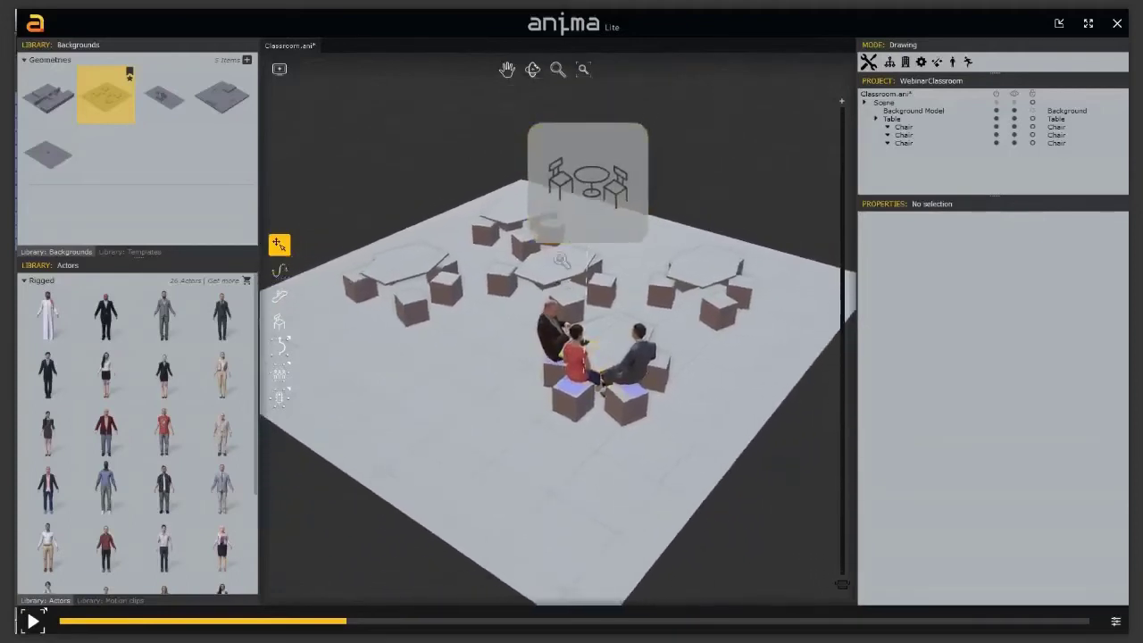
{"action": "middle_click_drag", "start_coordinate": [552, 293], "coordinate": [570, 315]}
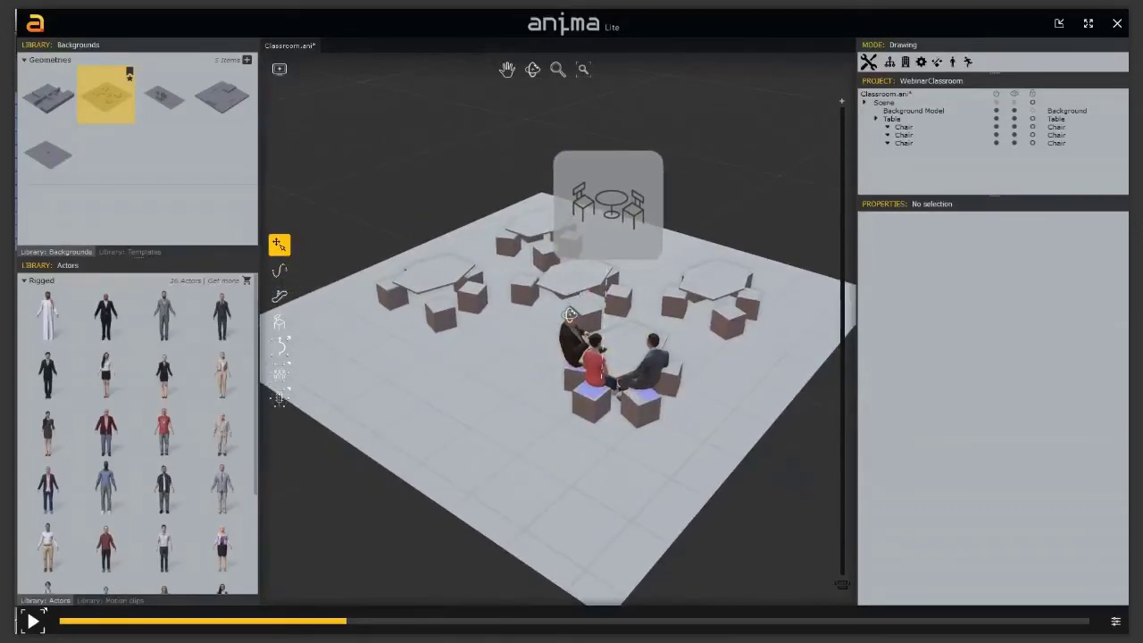
{"action": "middle_click_drag", "start_coordinate": [570, 314], "coordinate": [555, 331]}
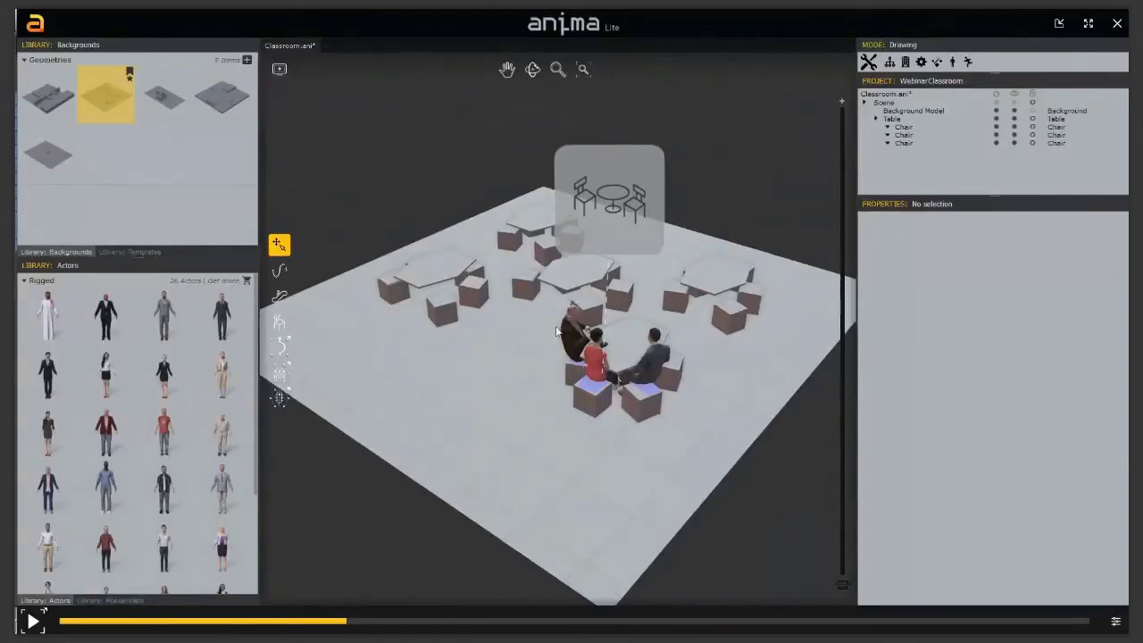
Delete the table together with its chairs and actors, and remove the Classroom_Low background model from the scene.
{"action": "left_click", "coordinate": [623, 193]}
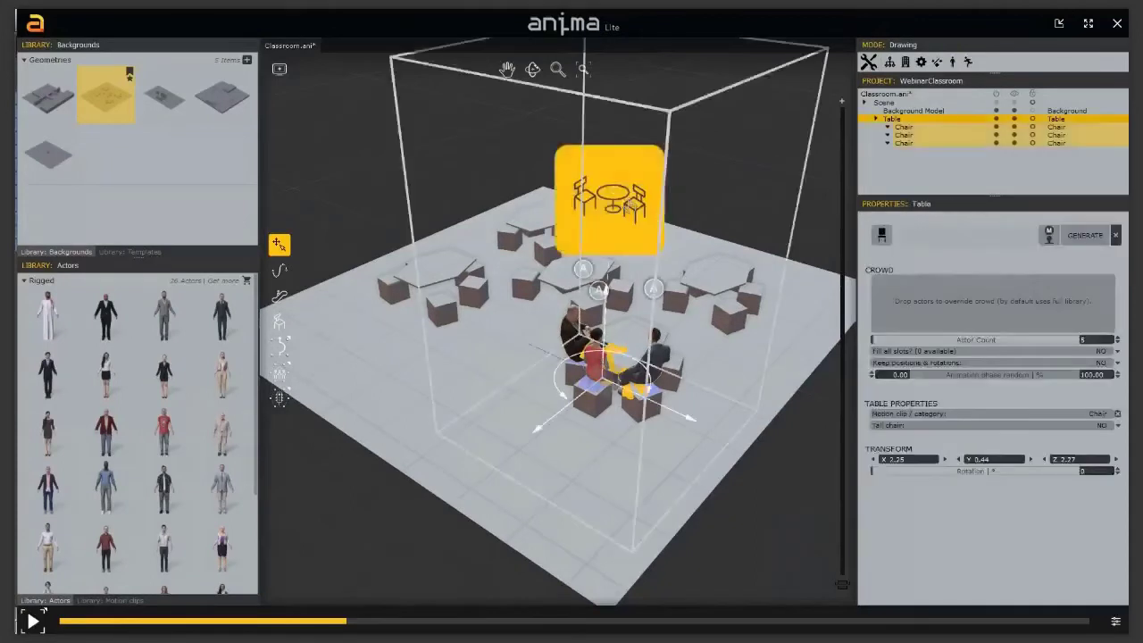
{"action": "key", "text": "Delete"}
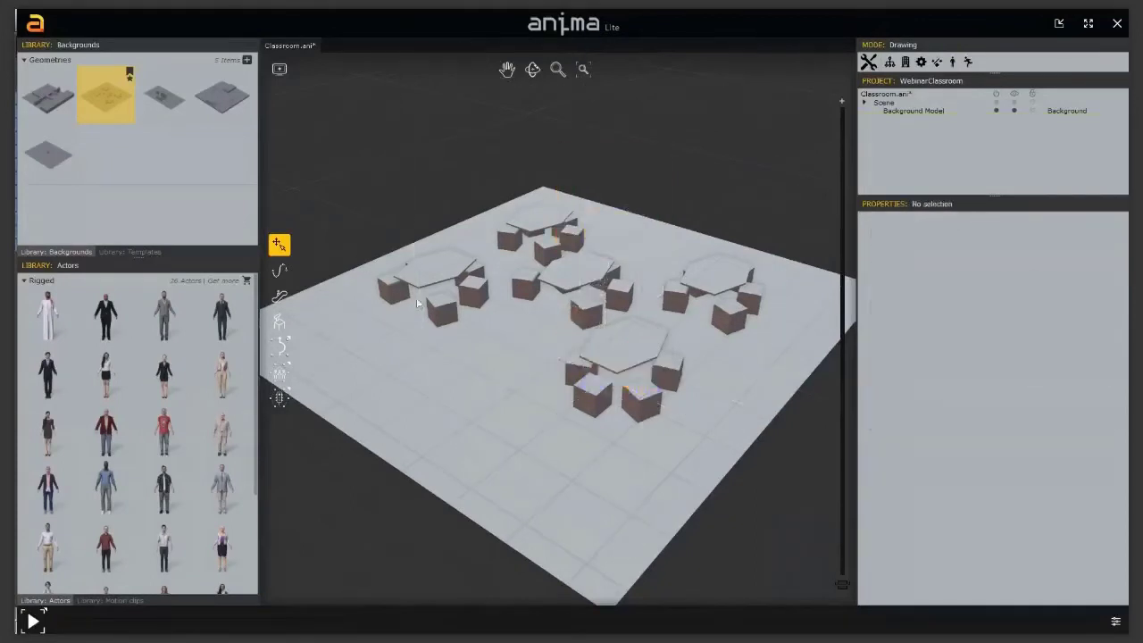
{"action": "left_click", "coordinate": [917, 109]}
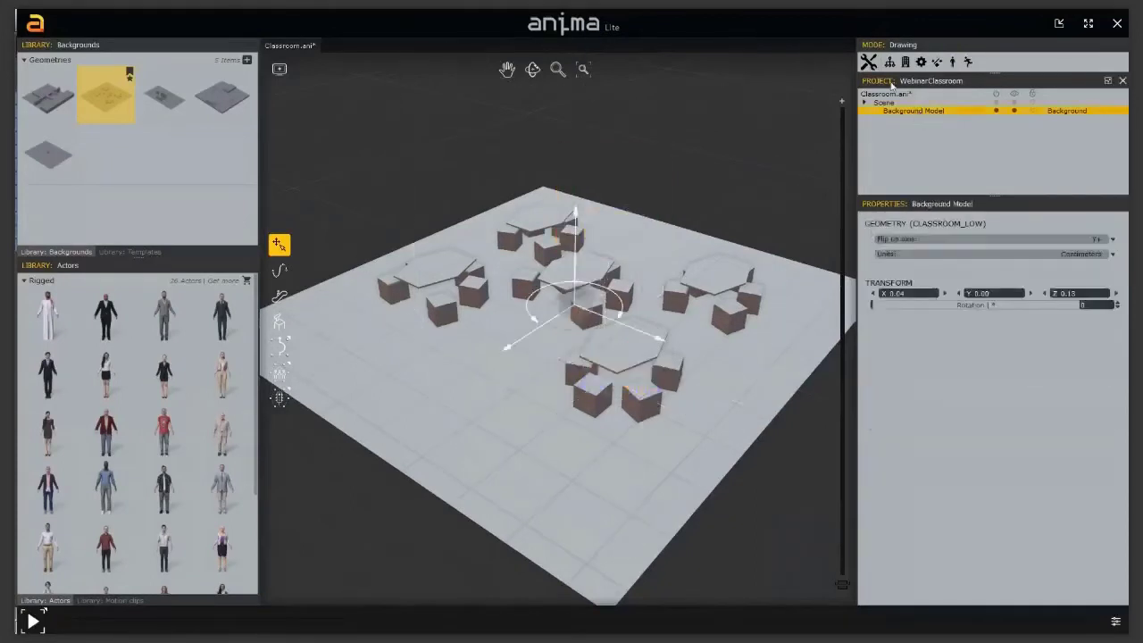
{"action": "key", "text": "Delete"}
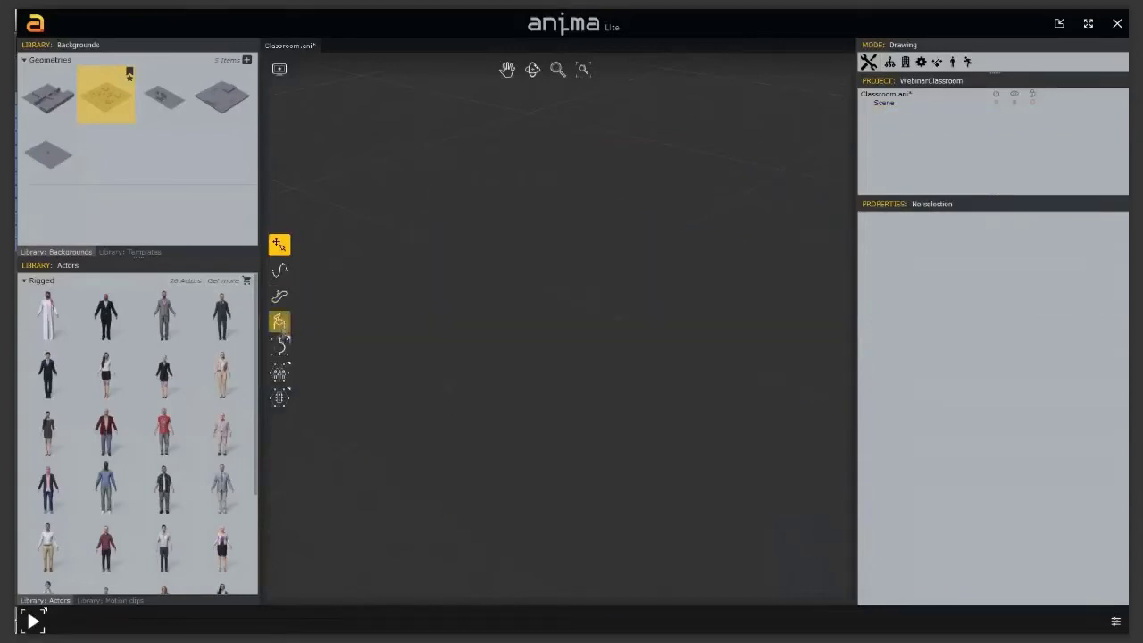
Place the BMan0308-M4 actor in the empty scene and set its position to X 0, Z 0.
{"action": "left_click", "coordinate": [224, 321]}
{"action": "left_click", "coordinate": [494, 310]}
{"action": "left_click_drag", "start_coordinate": [494, 310], "coordinate": [562, 310]}
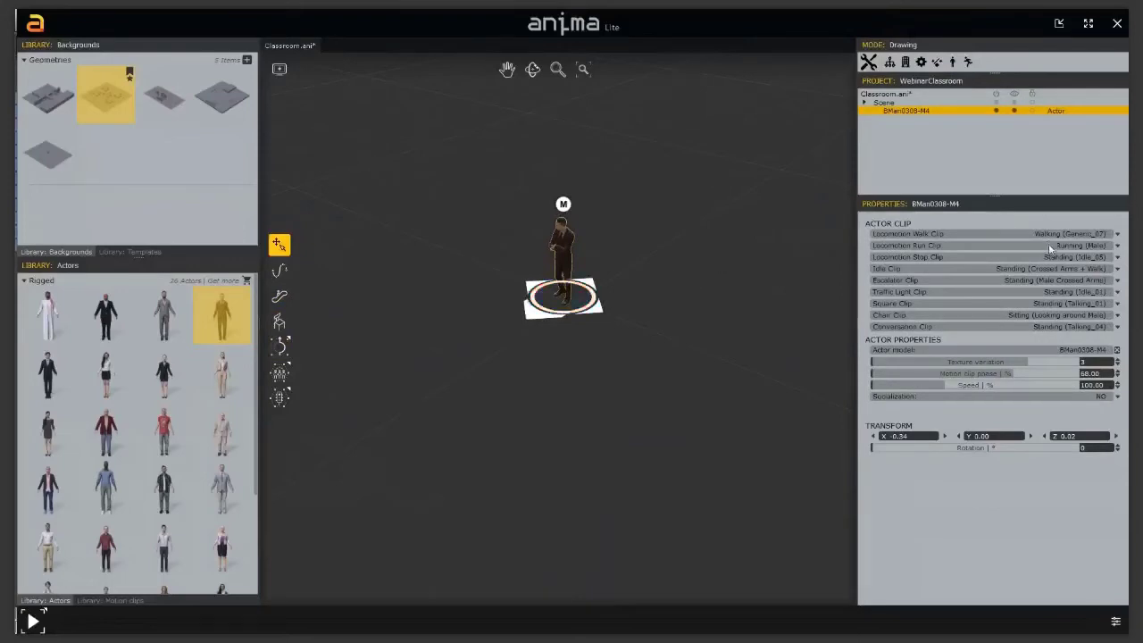
{"action": "left_click", "coordinate": [911, 436]}
{"action": "type", "text": "0"}
{"action": "key", "text": "Tab"}
{"action": "key", "text": "Tab"}
{"action": "type", "text": "0"}
{"action": "key", "text": "Return"}
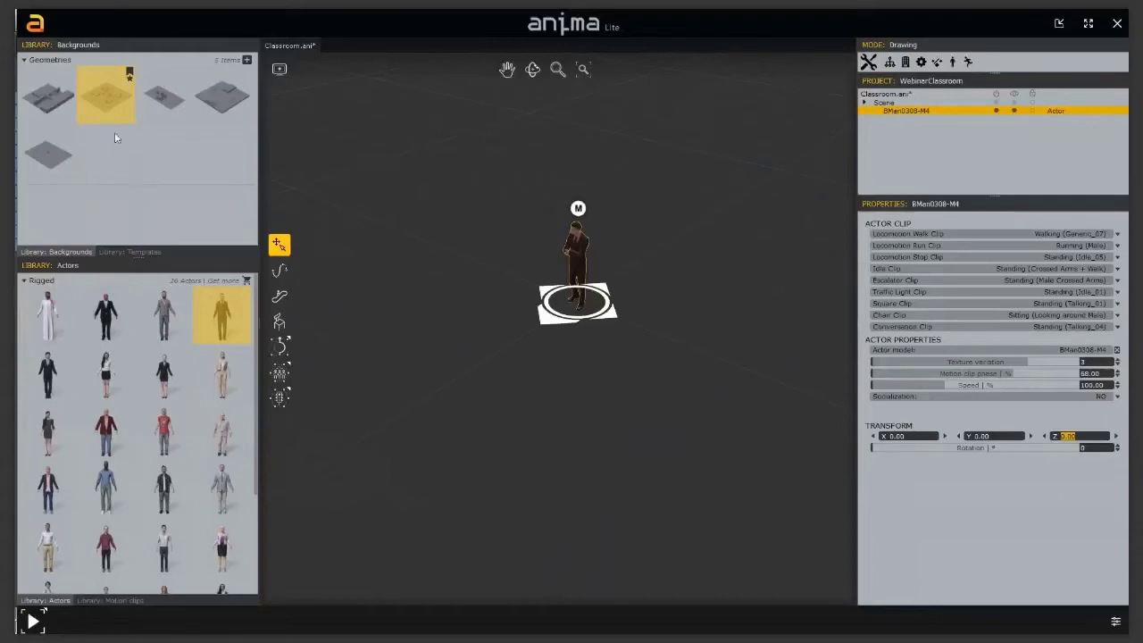
Switch to 3ds Max, hide the EXP_LOW layer and show the EXP_CENTERED layer.
{"action": "key", "text": "alt+Tab"}
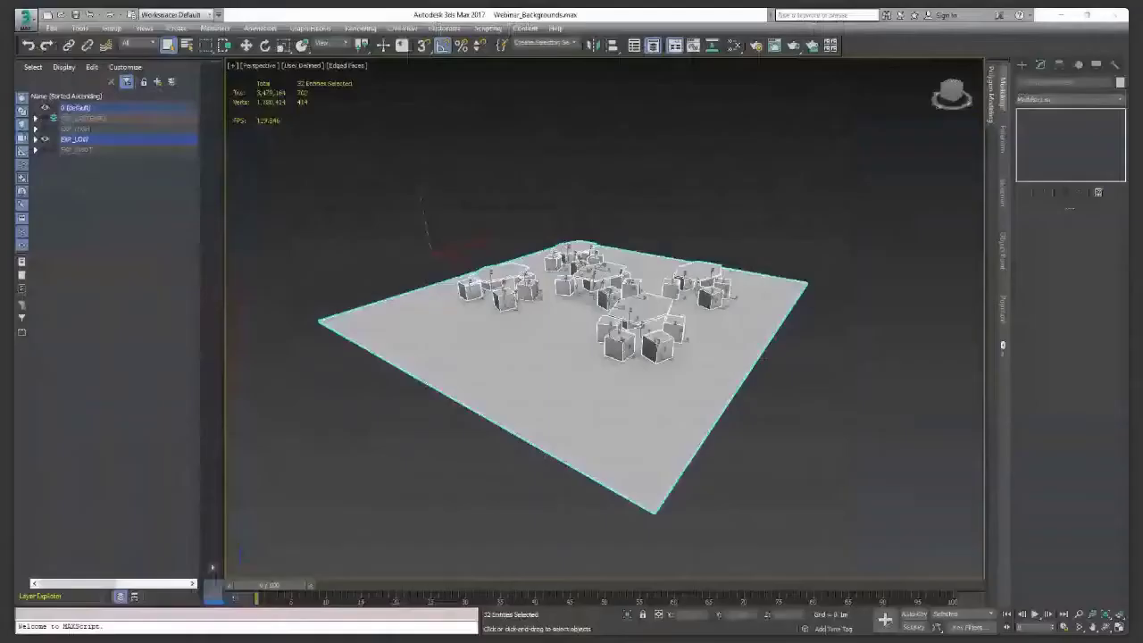
{"action": "left_click", "coordinate": [45, 139]}
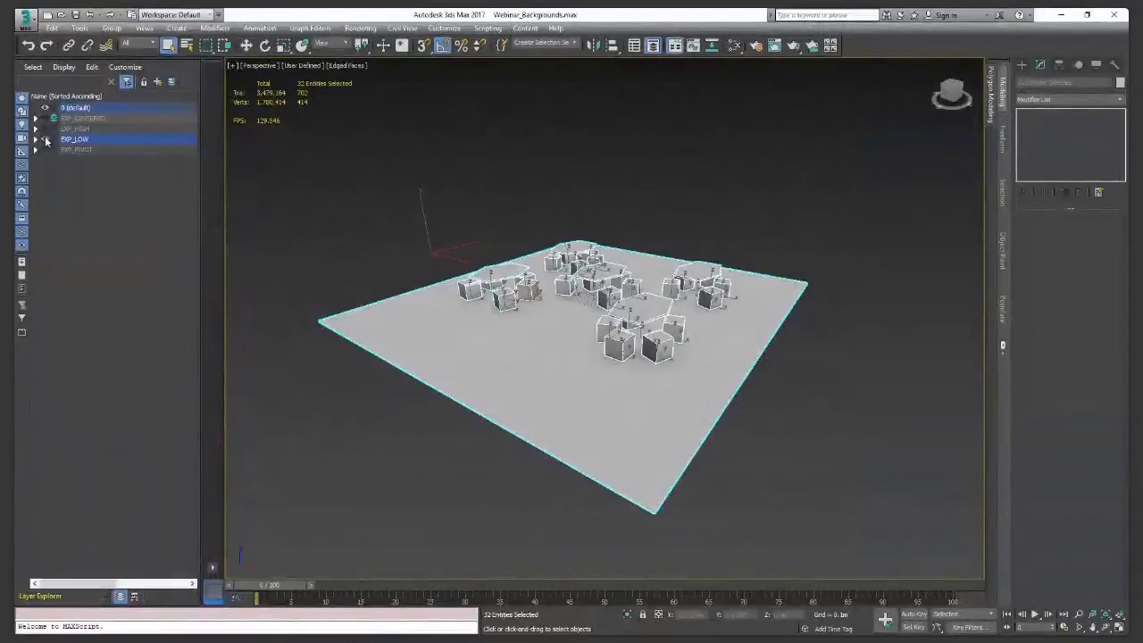
{"action": "left_click", "coordinate": [45, 118]}
{"action": "mouse_move", "coordinate": [597, 288]}
{"action": "middle_mouse_down", "text": "alt"}
{"action": "mouse_move", "coordinate": [591, 318]}
{"action": "mouse_move", "coordinate": [610, 301]}
{"action": "mouse_move", "coordinate": [589, 319]}
{"action": "mouse_move", "coordinate": [590, 270]}
{"action": "middle_mouse_up", "text": "alt"}
{"action": "scroll", "coordinate": [592, 317], "scroll_direction": "up", "scroll_amount": 3}
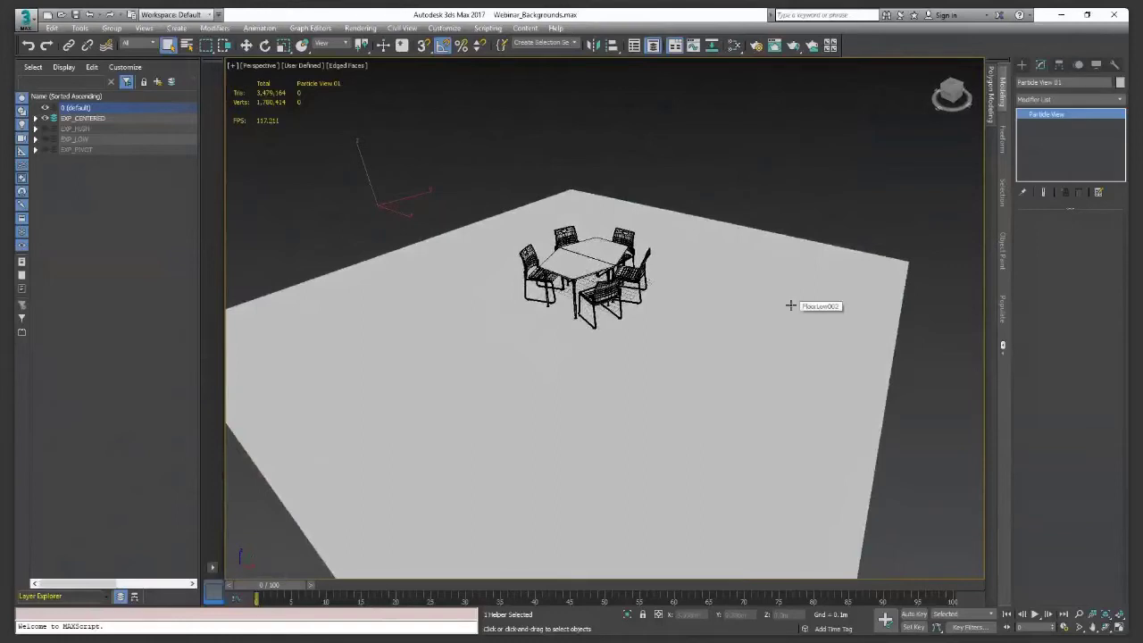
Select the centred table, chairs and floor and look up the Export Selected command without exporting anything.
{"action": "left_click_drag", "start_coordinate": [719, 169], "coordinate": [444, 367]}
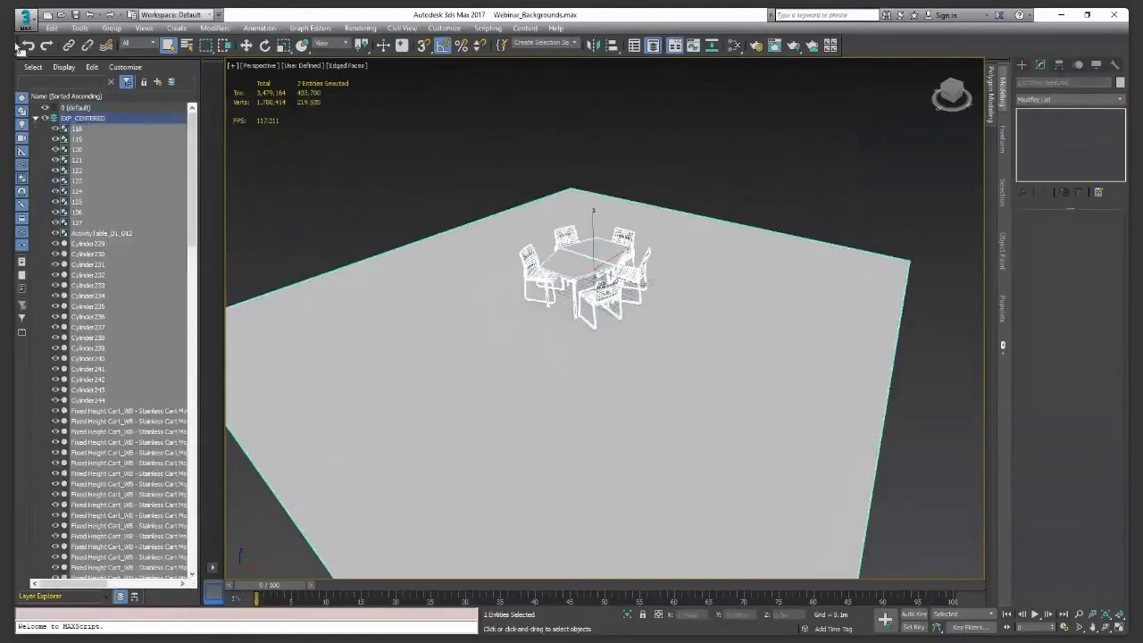
{"action": "left_click", "coordinate": [35, 25]}
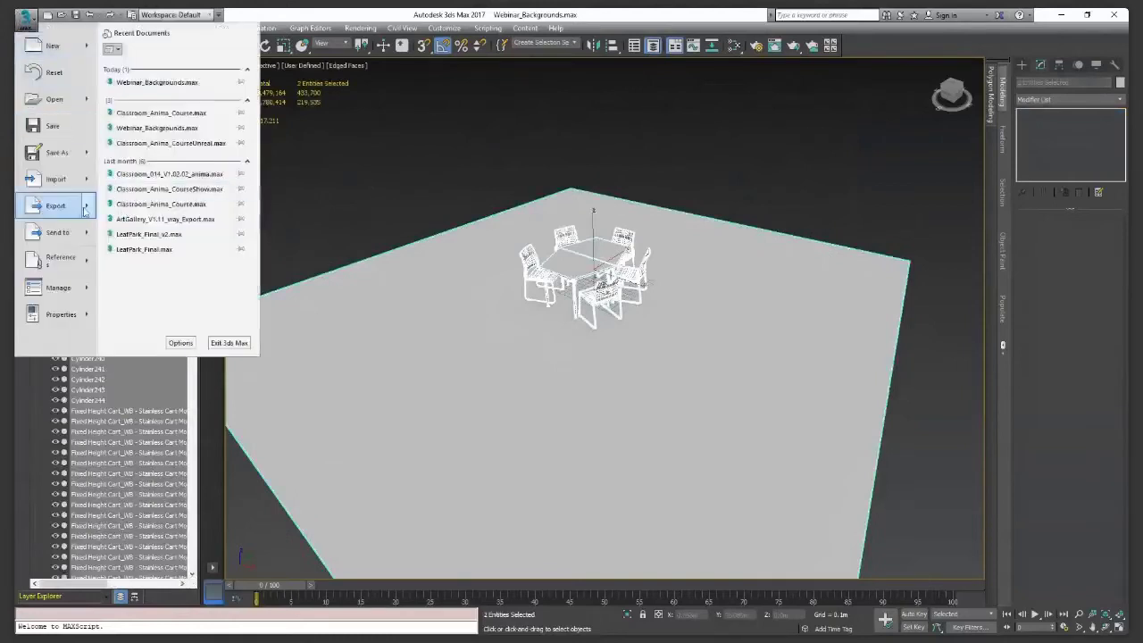
{"action": "mouse_move", "coordinate": [86, 208]}
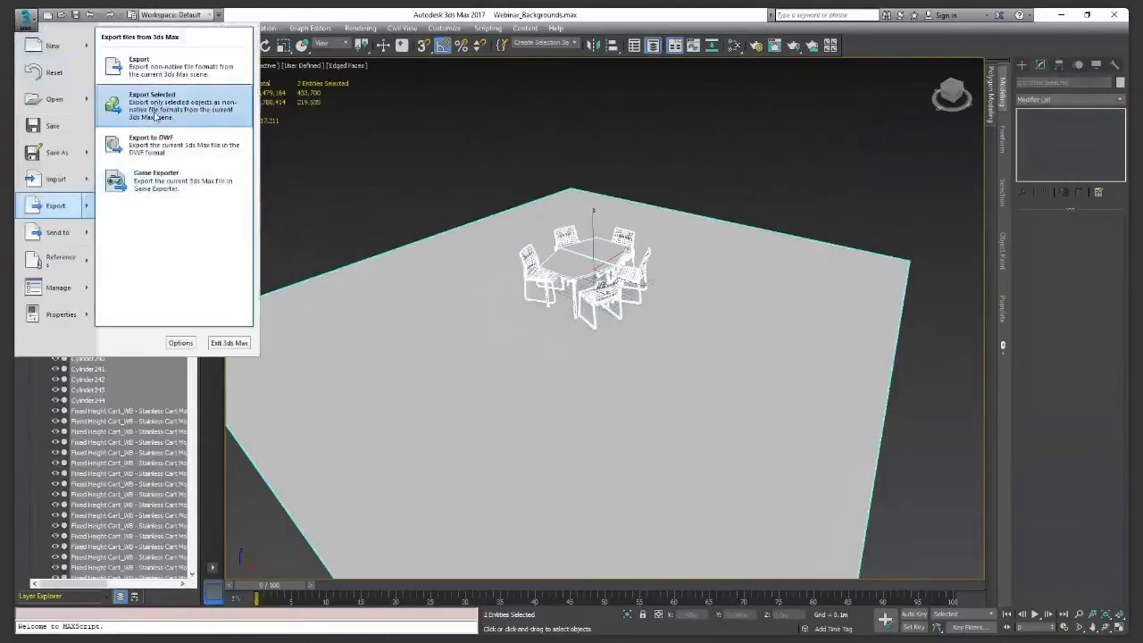
{"action": "left_click", "coordinate": [627, 19]}
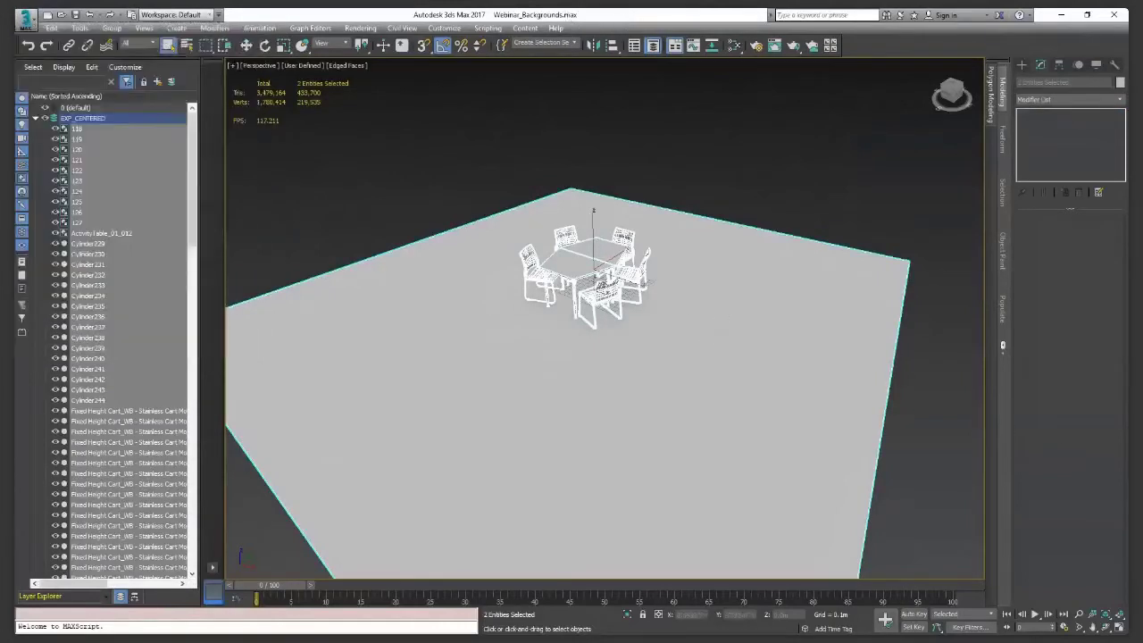
Return to anima and import Classroom_Centered.FBX in Centimeters with Y+ as up axis, declining to use it as the scene background.
{"action": "key", "text": "alt+Tab"}
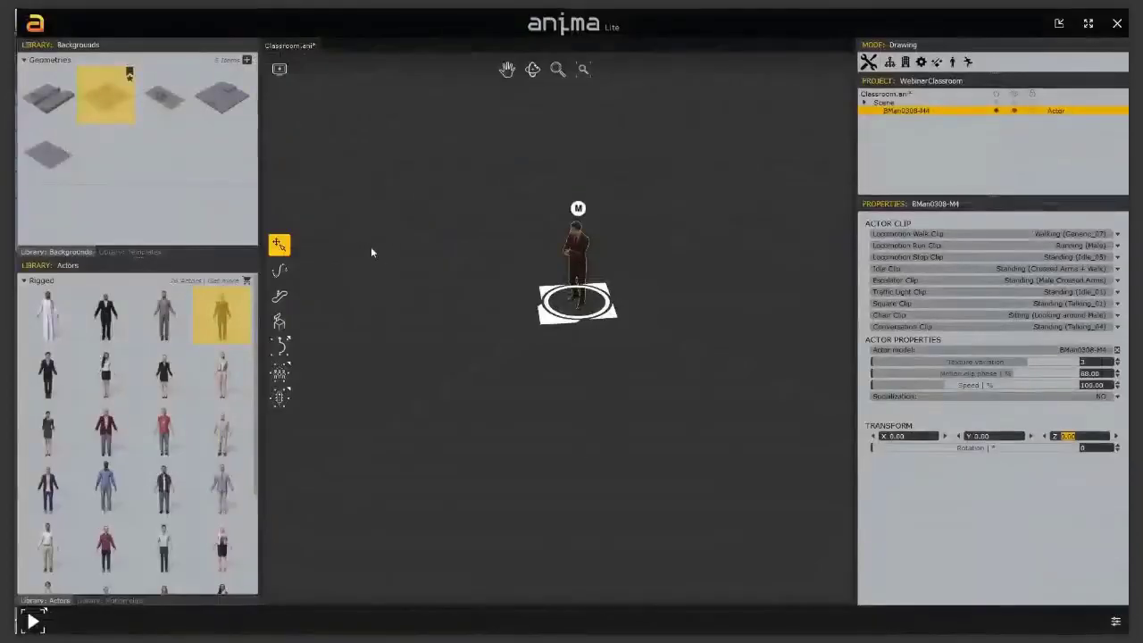
{"action": "left_click", "coordinate": [247, 60]}
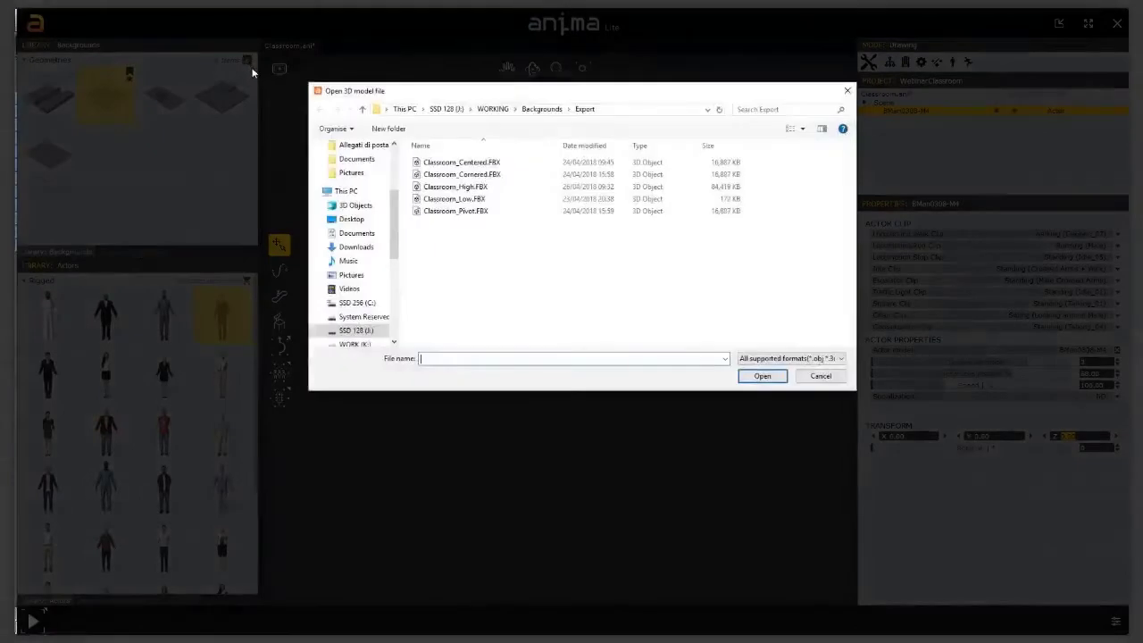
{"action": "left_click", "coordinate": [473, 162]}
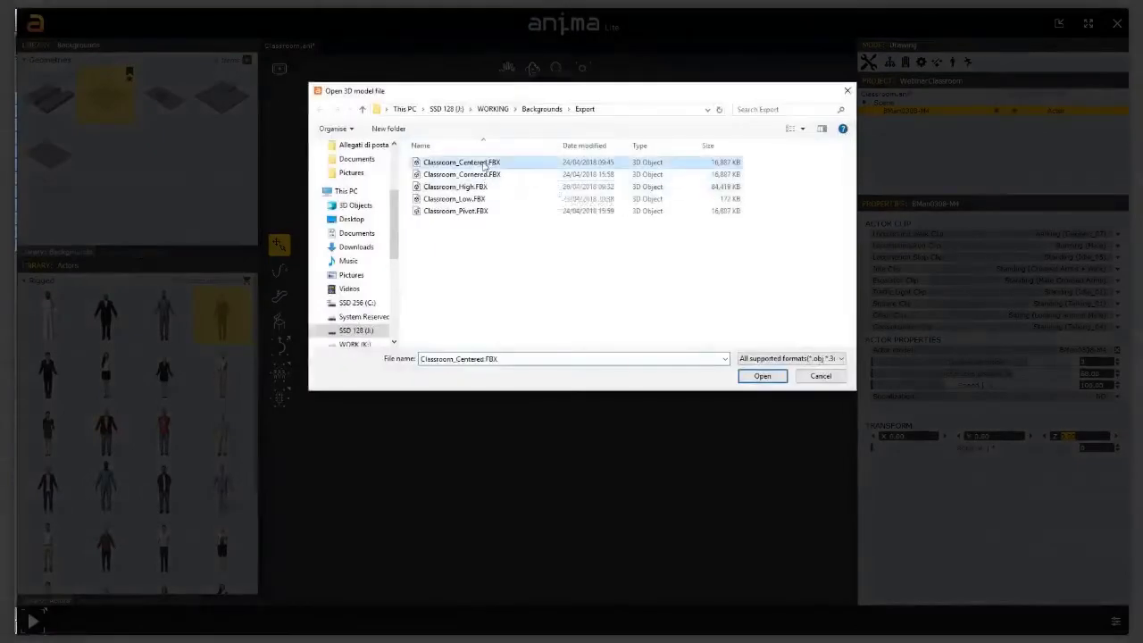
{"action": "left_click", "coordinate": [765, 376]}
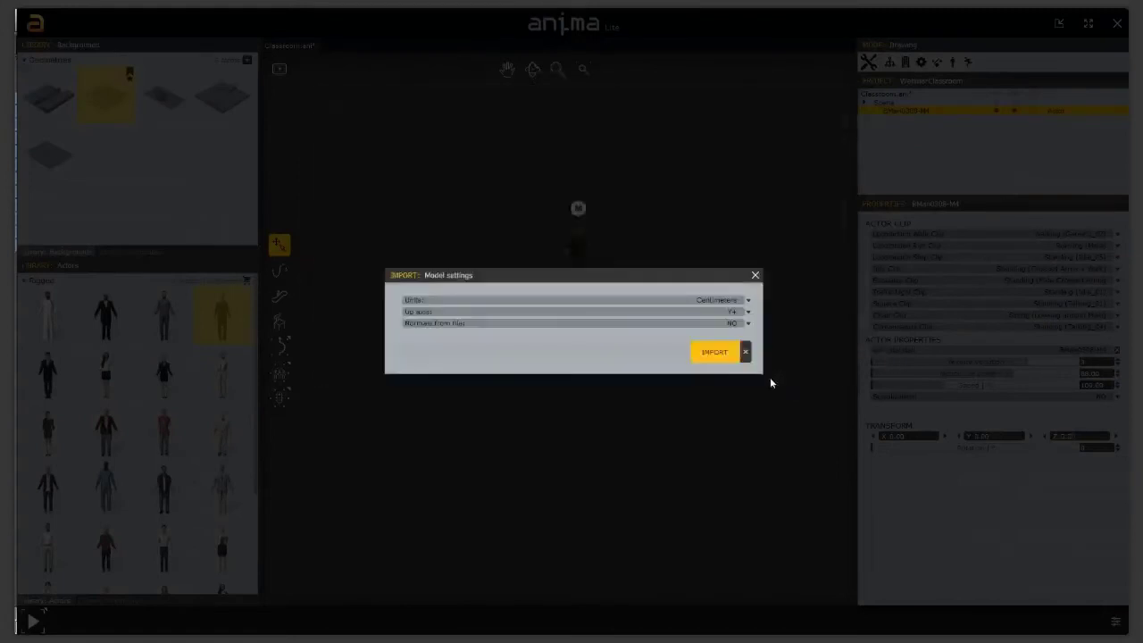
{"action": "left_click", "coordinate": [721, 351]}
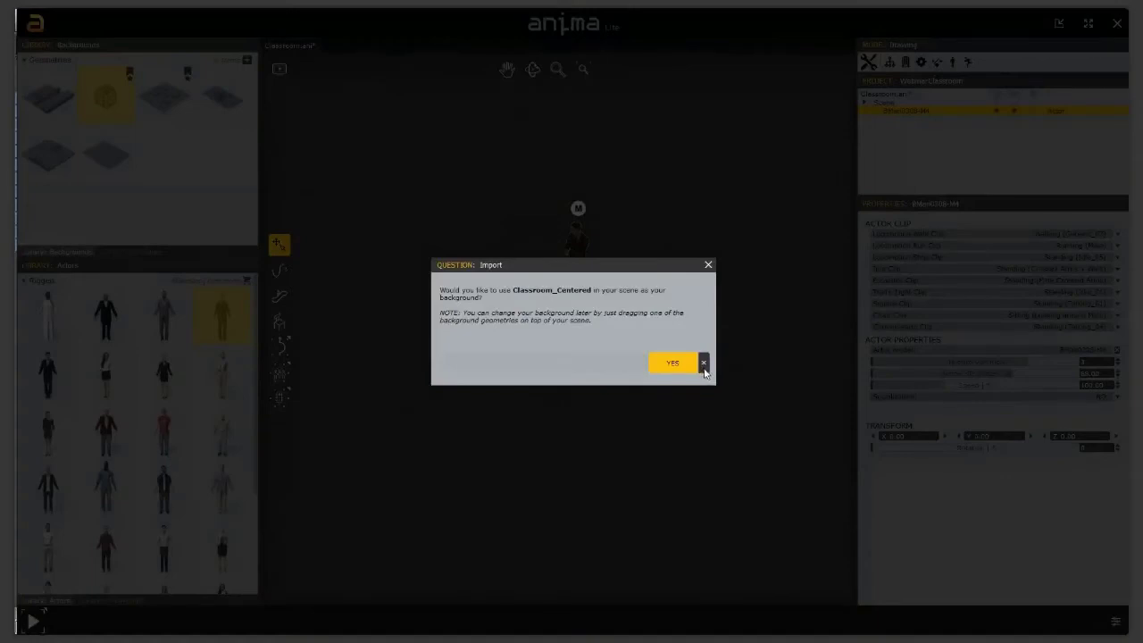
{"action": "left_click", "coordinate": [704, 364]}
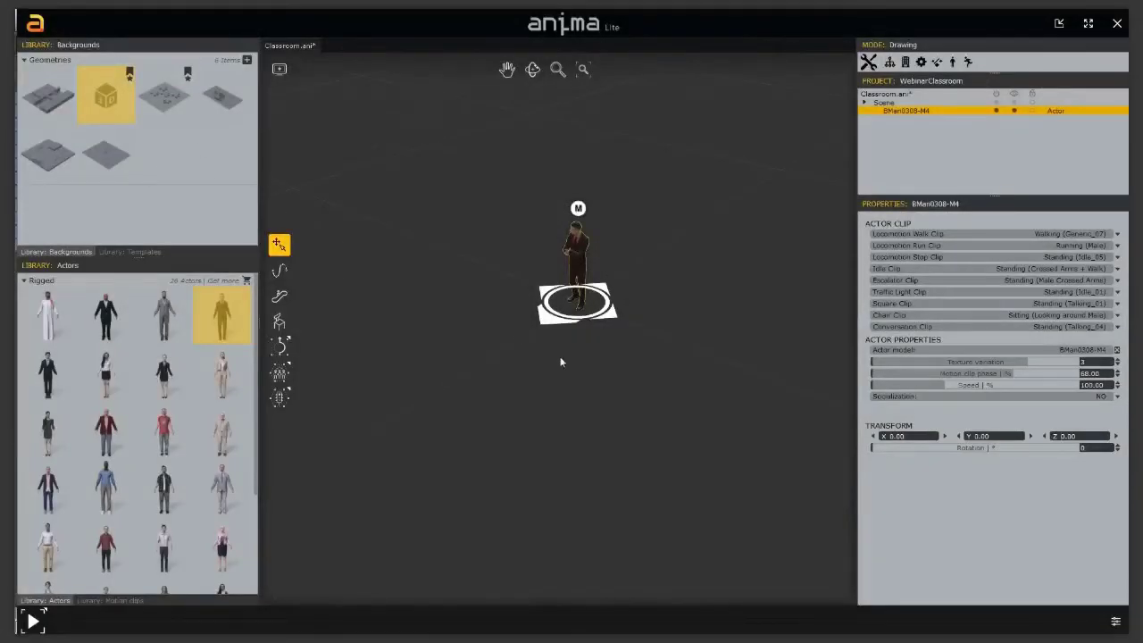
Add Classroom_Centered from the library as background model at about X 0.04, Z -0.39 around the actor and select it.
{"action": "left_click_drag", "start_coordinate": [107, 100], "coordinate": [476, 337]}
{"action": "left_click_drag", "start_coordinate": [578, 356], "coordinate": [589, 355]}
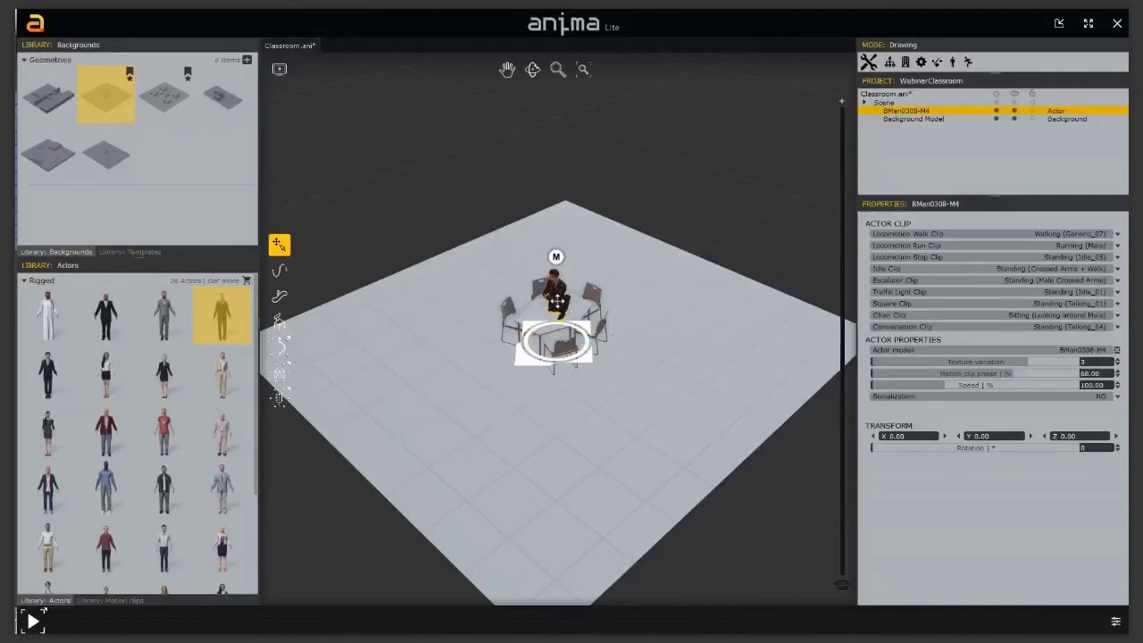
{"action": "scroll", "coordinate": [557, 301], "scroll_direction": "up", "scroll_amount": 5}
{"action": "middle_click_drag", "start_coordinate": [557, 302], "coordinate": [597, 409]}
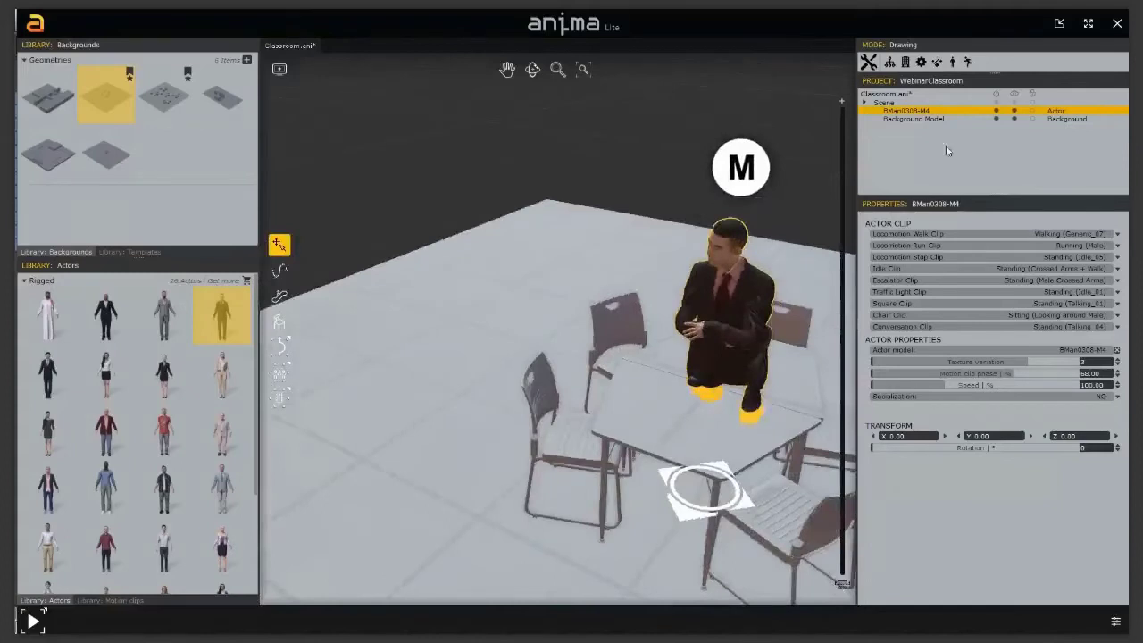
{"action": "left_click", "coordinate": [928, 119]}
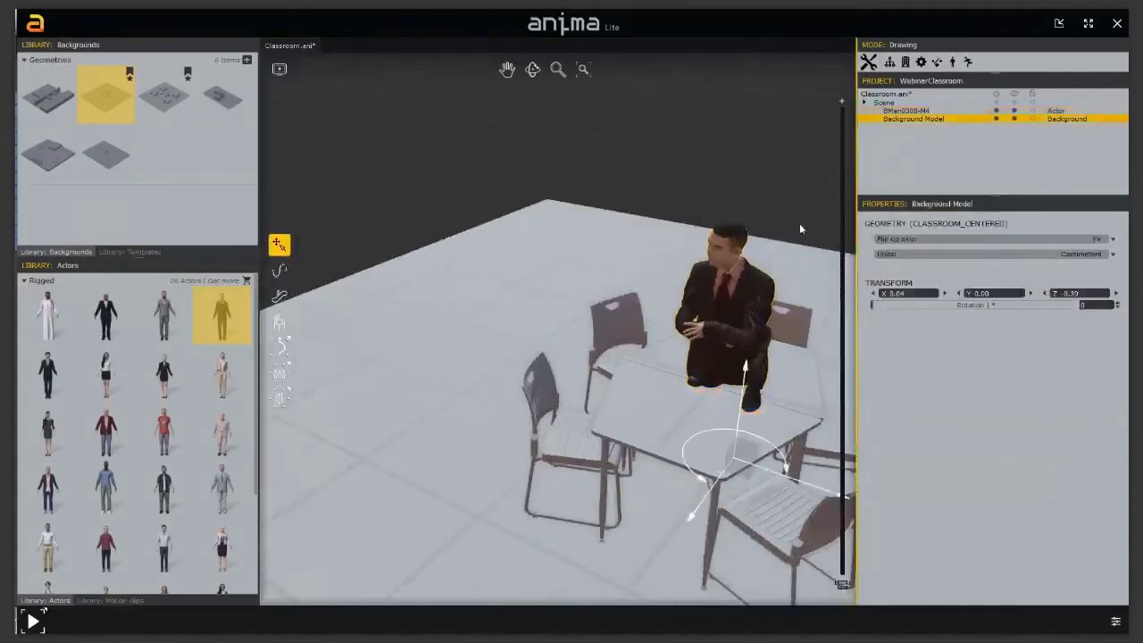
Draw a curved six-point path on the floor, running around the table and chairs towards the far corner.
{"action": "scroll", "coordinate": [704, 320], "scroll_direction": "down", "scroll_amount": 5}
{"action": "middle_click_drag", "start_coordinate": [638, 372], "coordinate": [637, 371]}
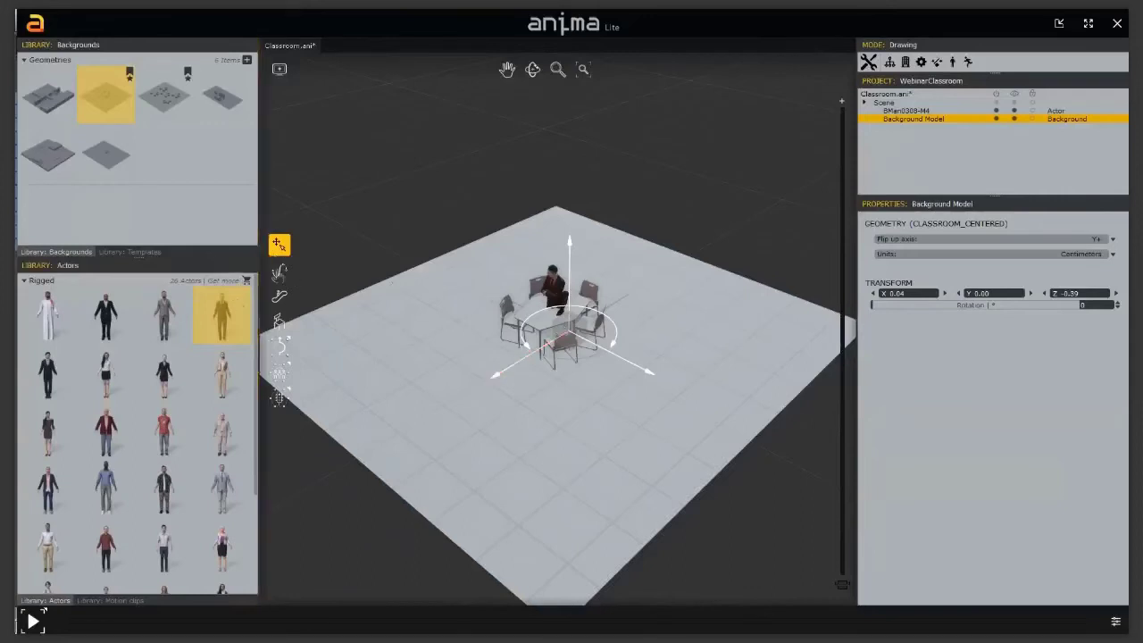
{"action": "left_click", "coordinate": [279, 272]}
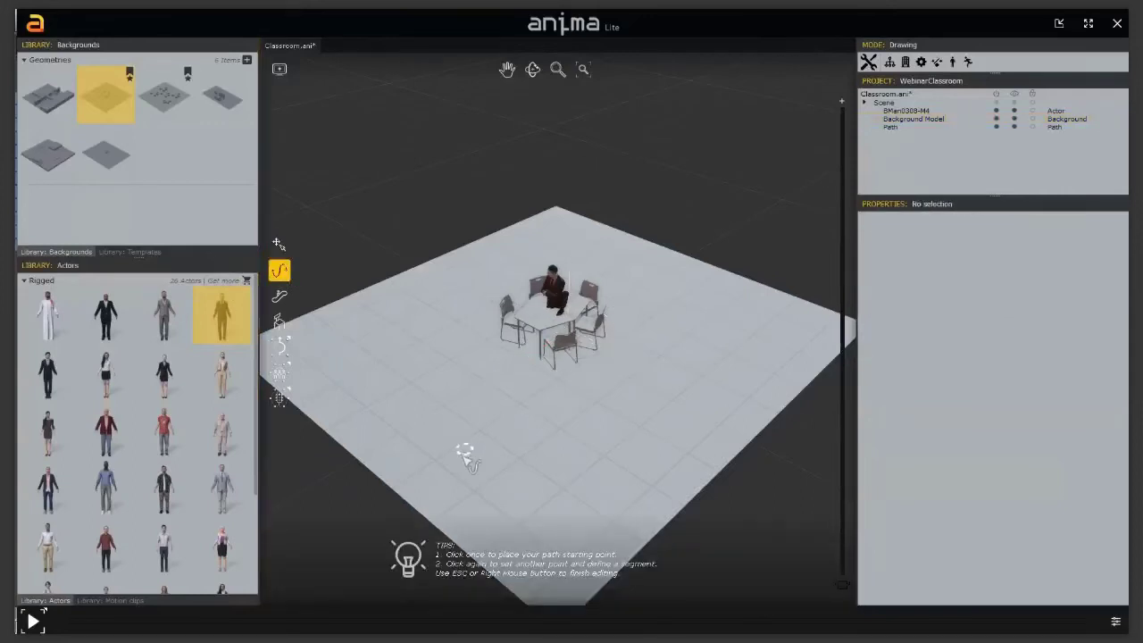
{"action": "left_click", "coordinate": [428, 453]}
{"action": "left_click", "coordinate": [379, 373]}
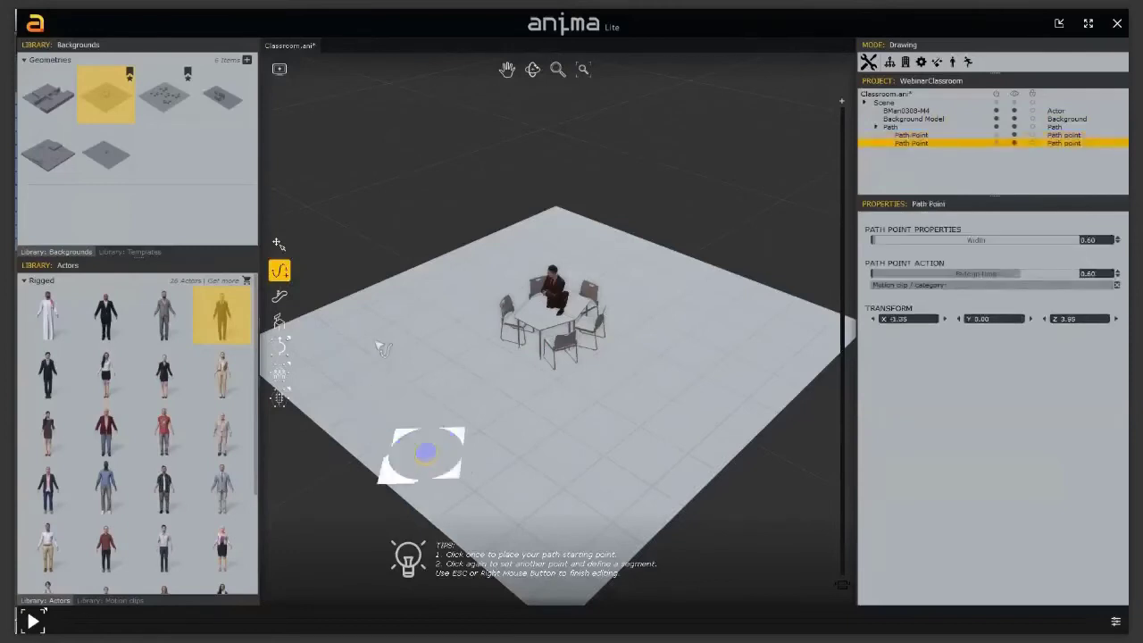
{"action": "left_click", "coordinate": [379, 335]}
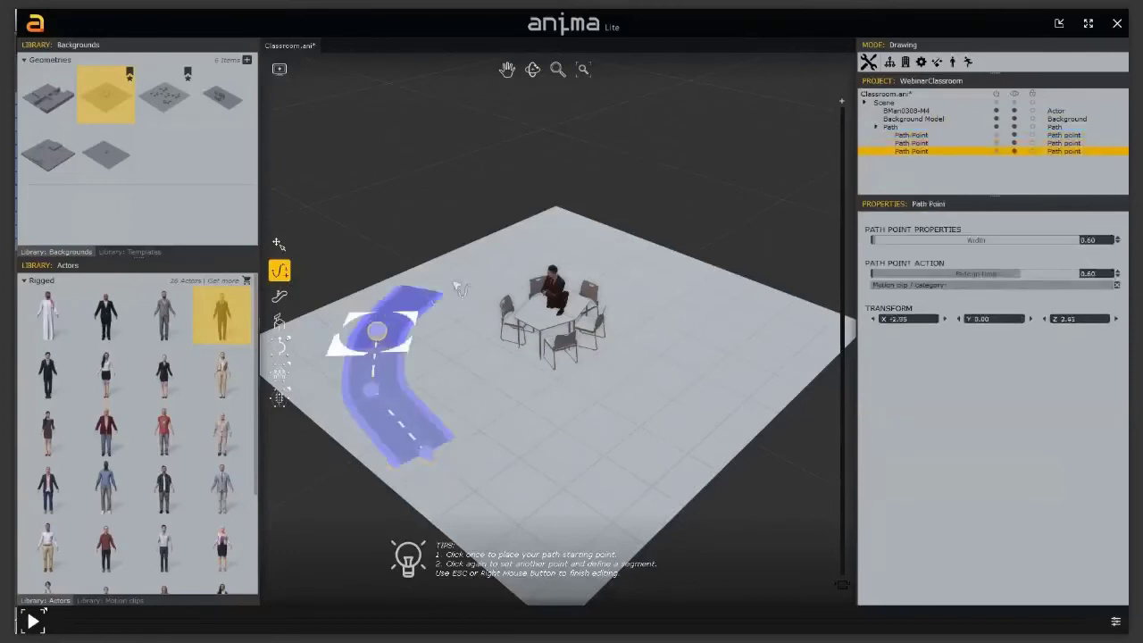
{"action": "left_click", "coordinate": [447, 293]}
{"action": "left_click", "coordinate": [542, 255]}
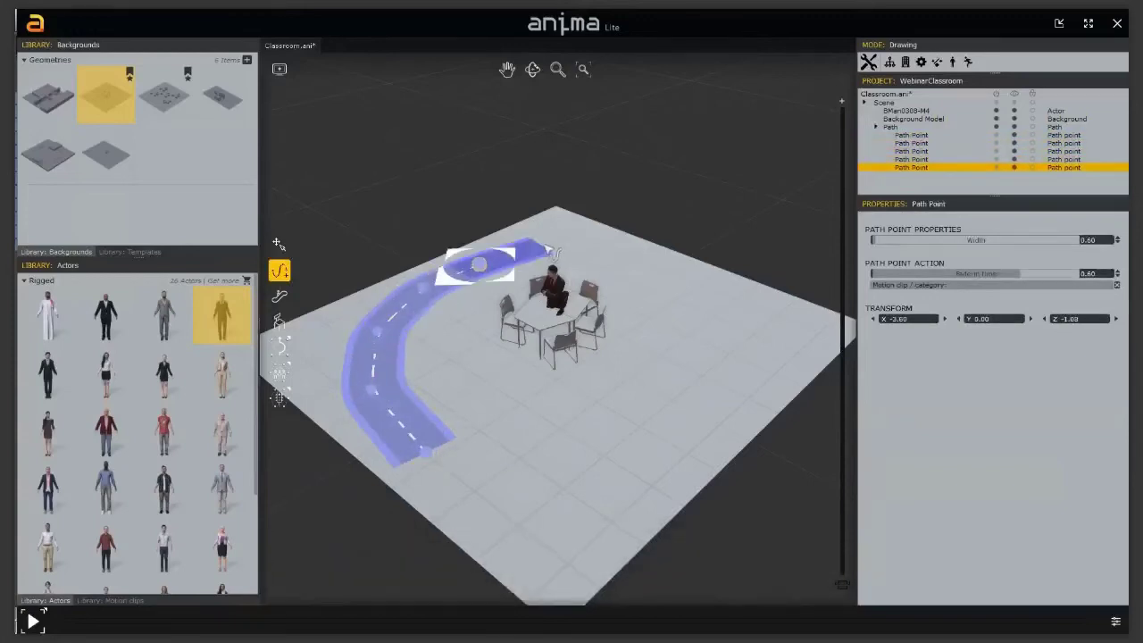
{"action": "left_click", "coordinate": [543, 247]}
{"action": "right_click", "coordinate": [562, 251]}
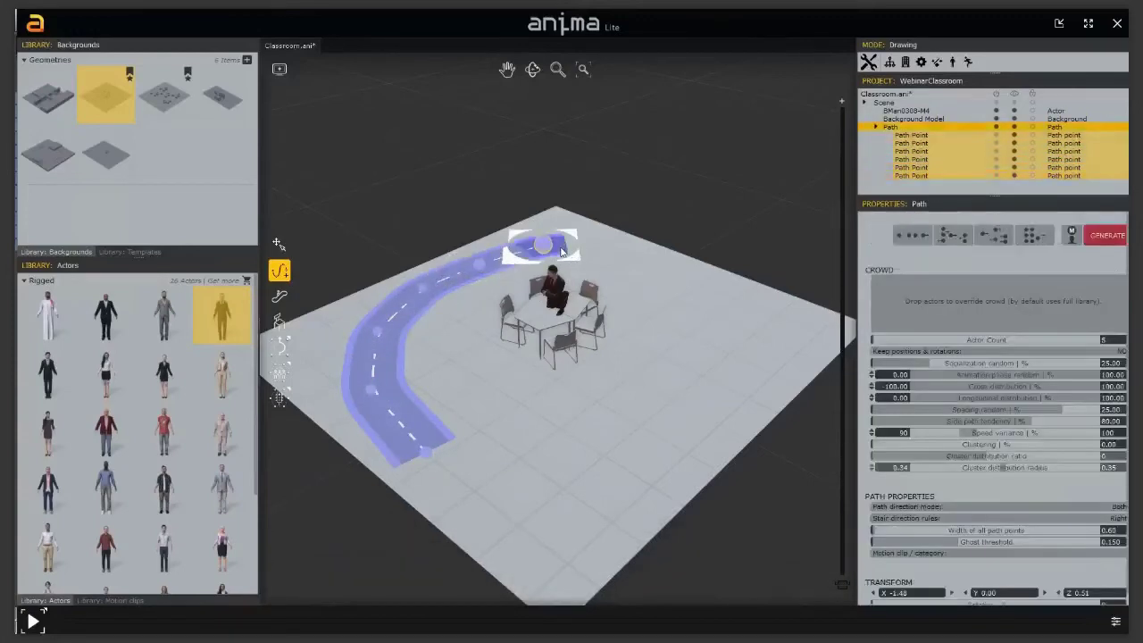
{"action": "right_click", "coordinate": [563, 251]}
Generate a crowd of five actors on the path and play the simulation.
{"action": "left_click", "coordinate": [1091, 241]}
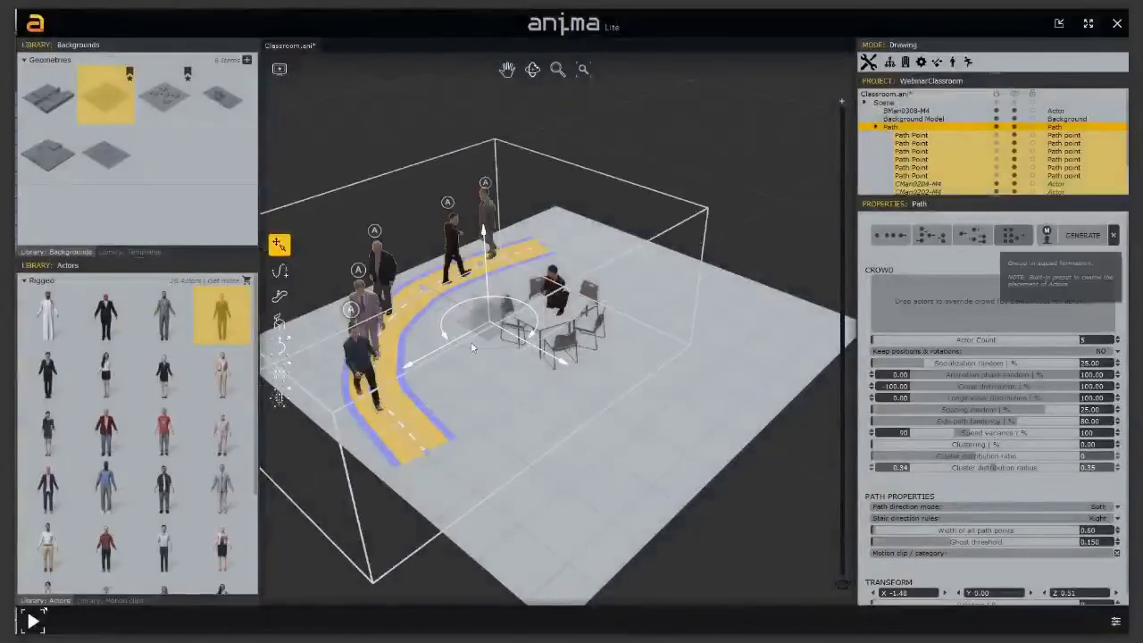
{"action": "key", "text": "space"}
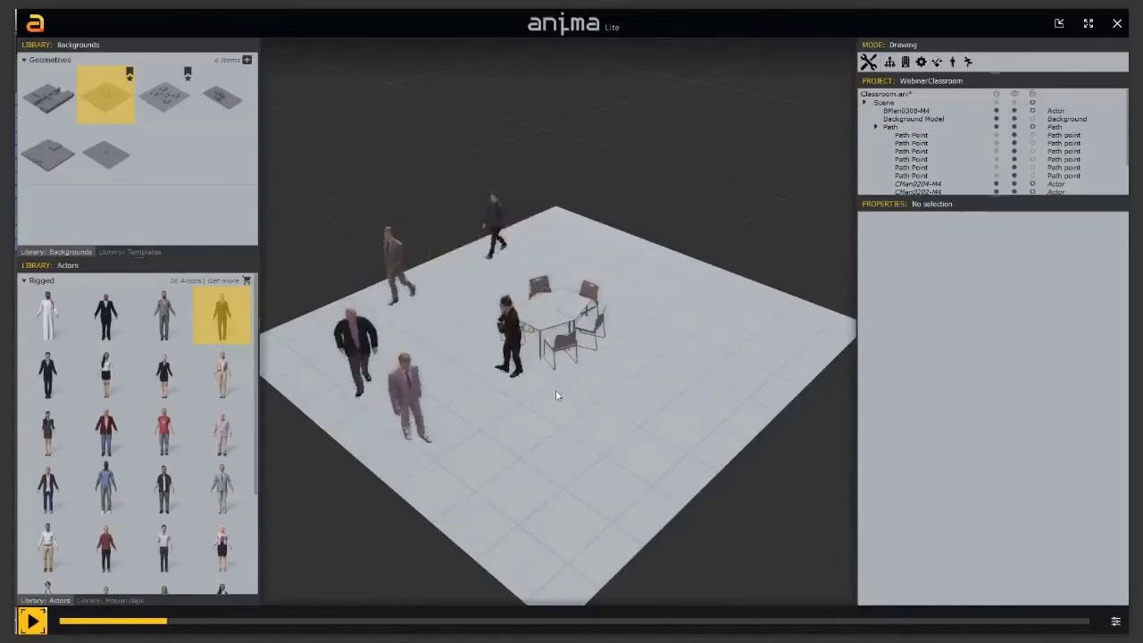
Stop the simulation and delete the Classroom_Centered background model from the scene.
{"action": "key", "text": "space"}
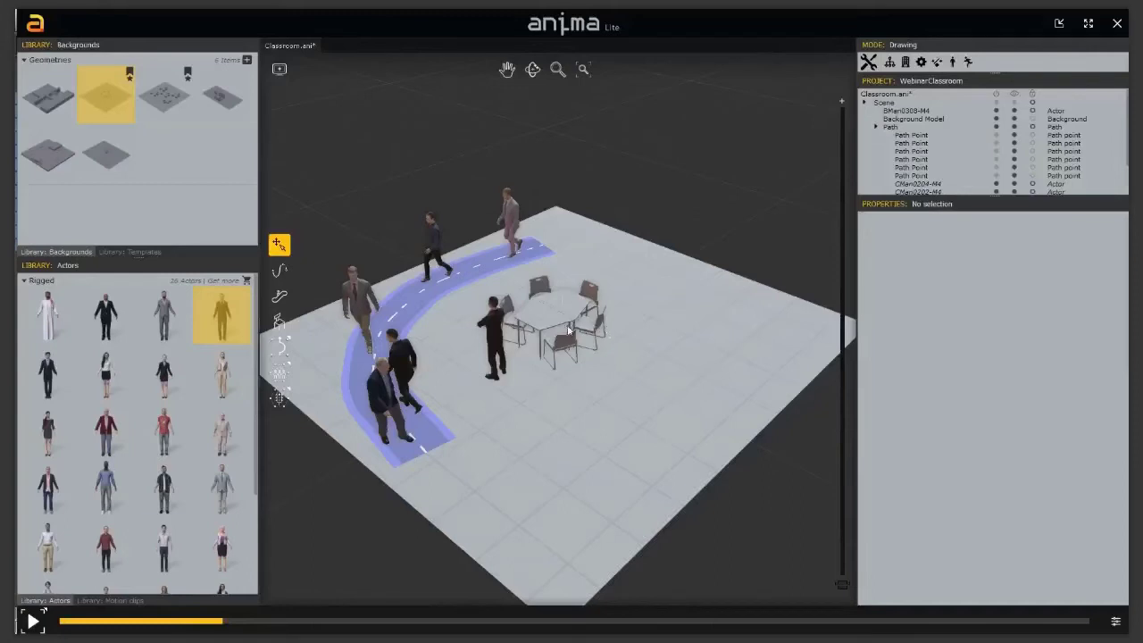
{"action": "left_click", "coordinate": [876, 128]}
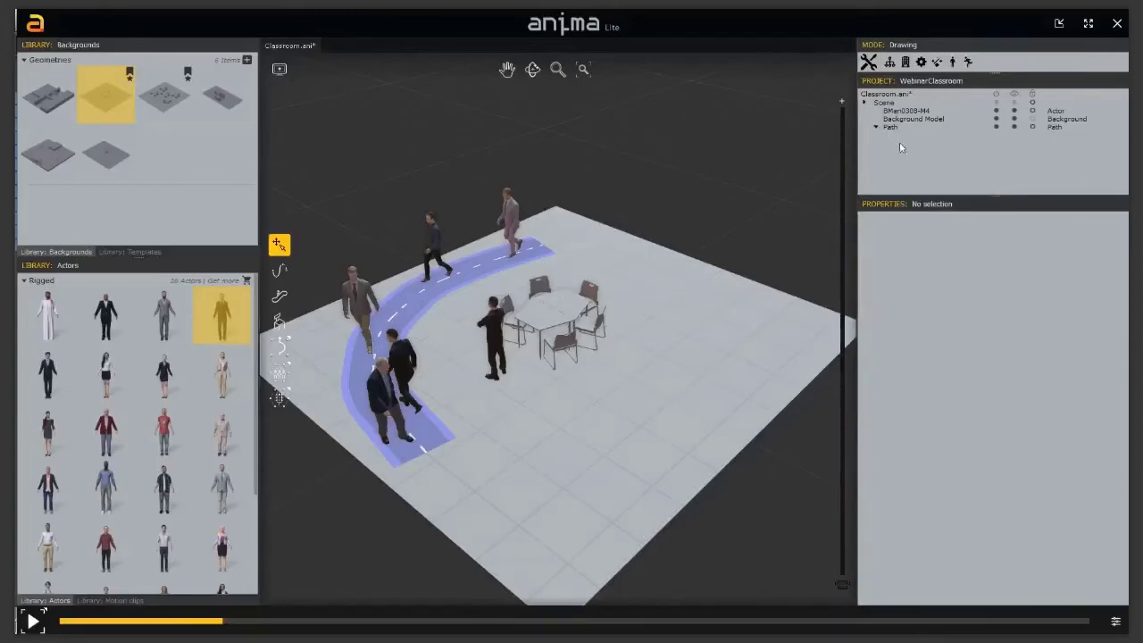
{"action": "left_click", "coordinate": [906, 118]}
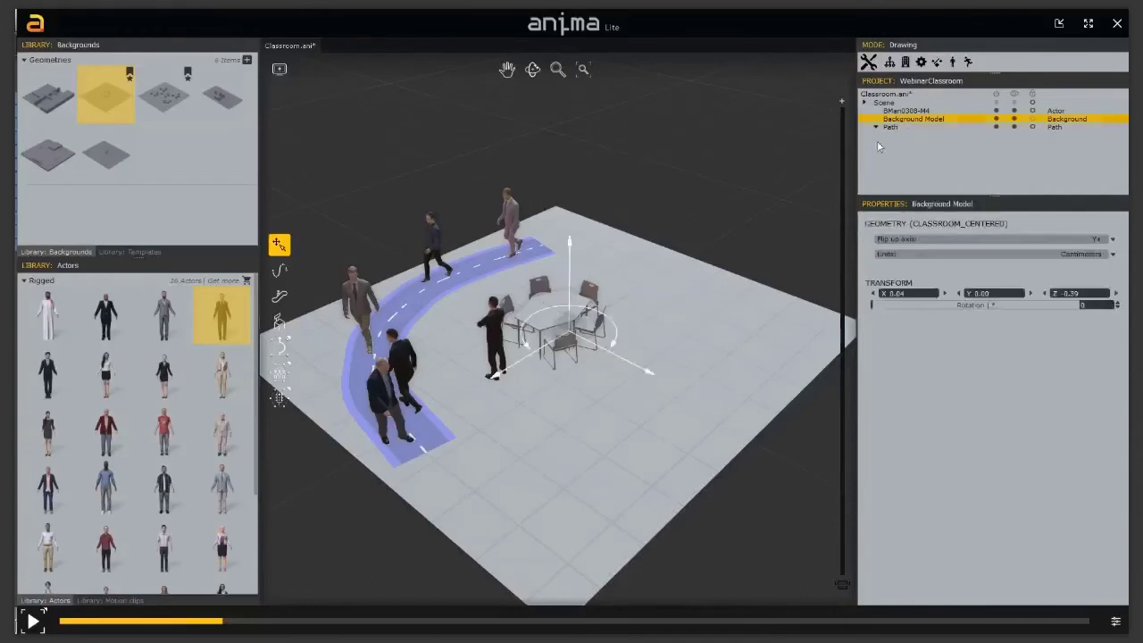
{"action": "key", "text": "Delete"}
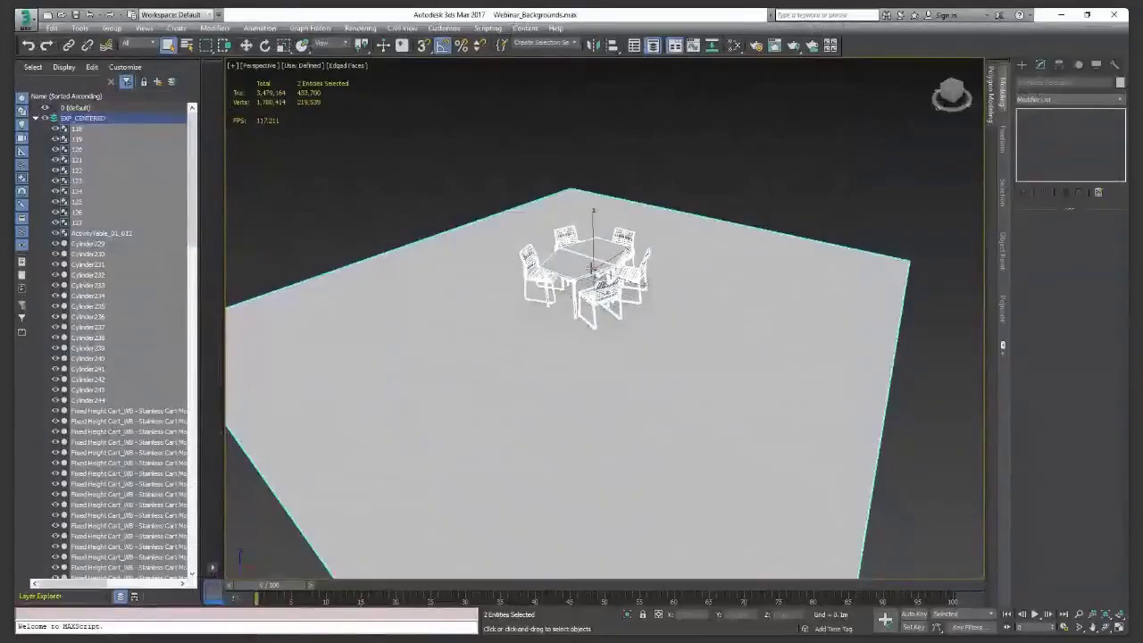
Switch to 3ds Max and move the ActivityTable_01_012 table-and-chairs group from the floor's centre towards its near corner.
{"action": "left_click", "coordinate": [597, 262]}
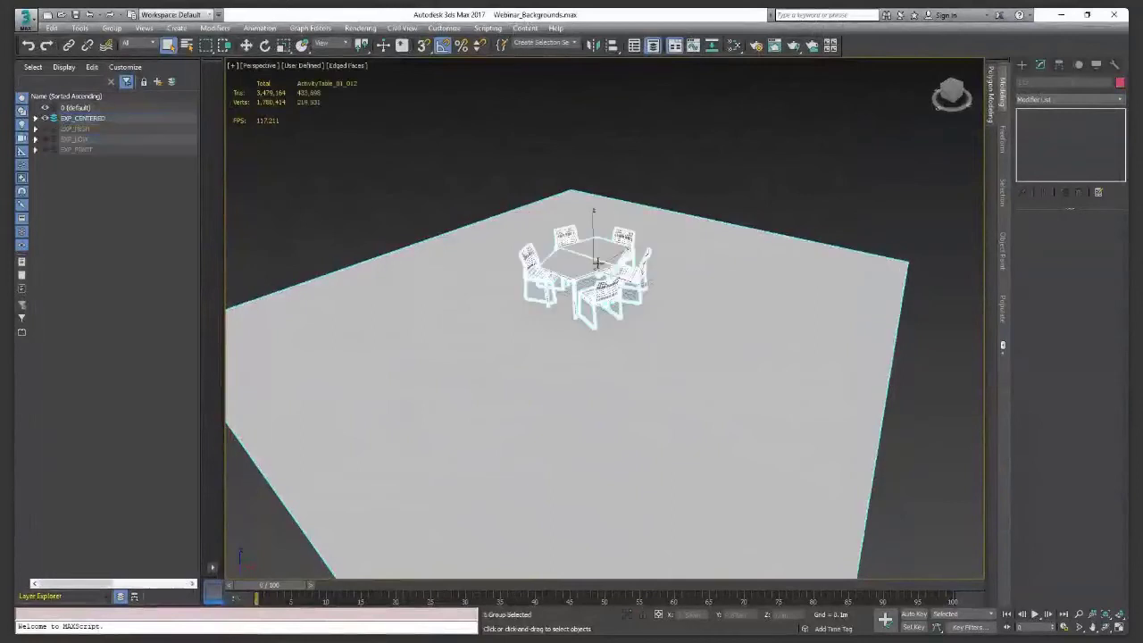
{"action": "key", "text": "w"}
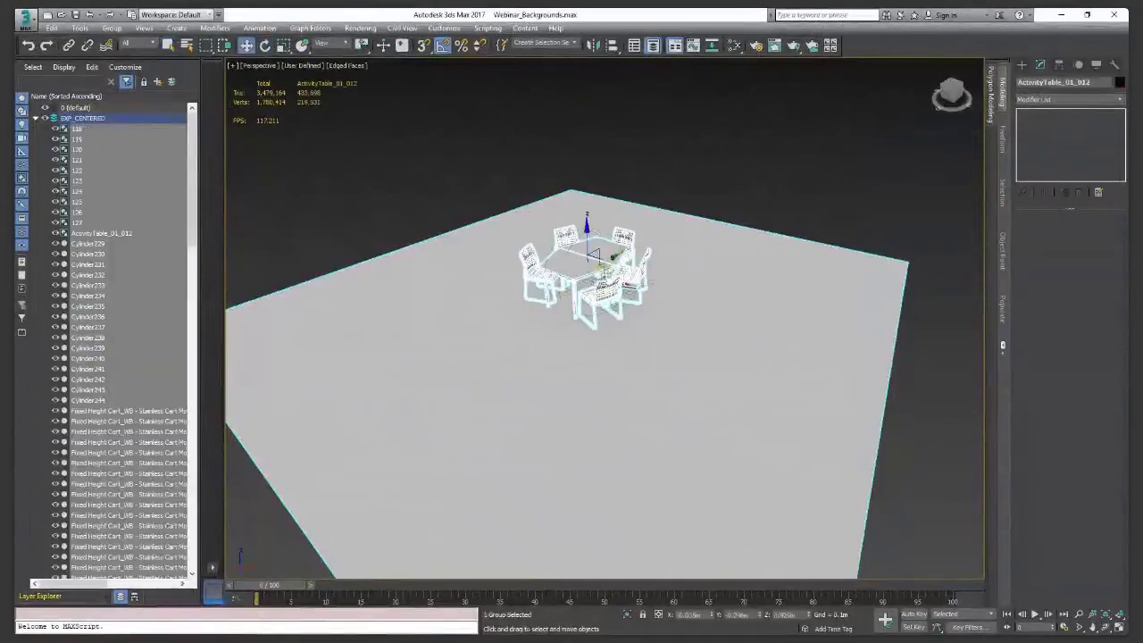
{"action": "left_click_drag", "start_coordinate": [608, 270], "coordinate": [640, 422]}
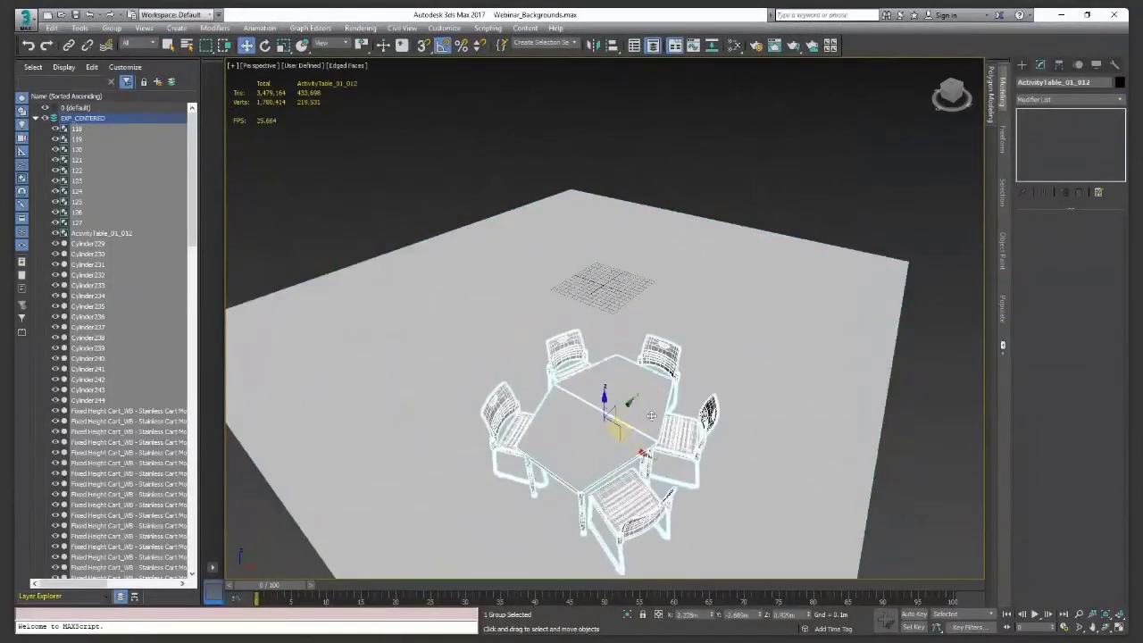
{"action": "middle_click_drag", "start_coordinate": [639, 423], "coordinate": [750, 412], "text": "alt"}
{"action": "middle_click_drag", "start_coordinate": [654, 486], "coordinate": [619, 391], "text": "alt"}
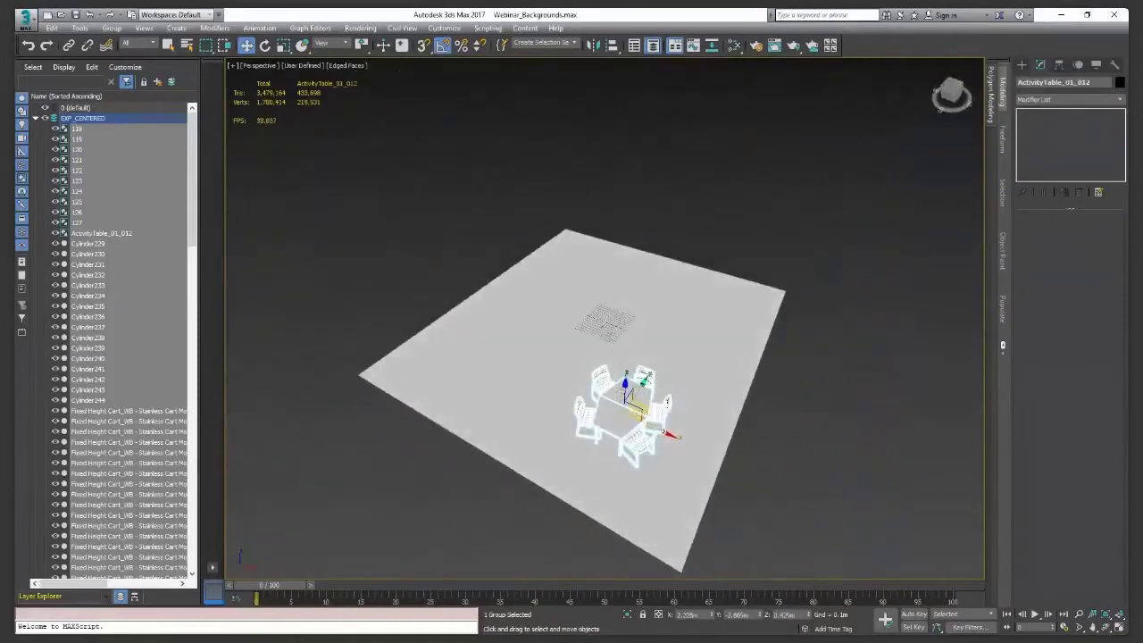
Return to anima and import Classroom_Cornered.FBX in Centimeters with Y+ as up axis, declining to use it as the scene background.
{"action": "key", "text": "alt+Tab"}
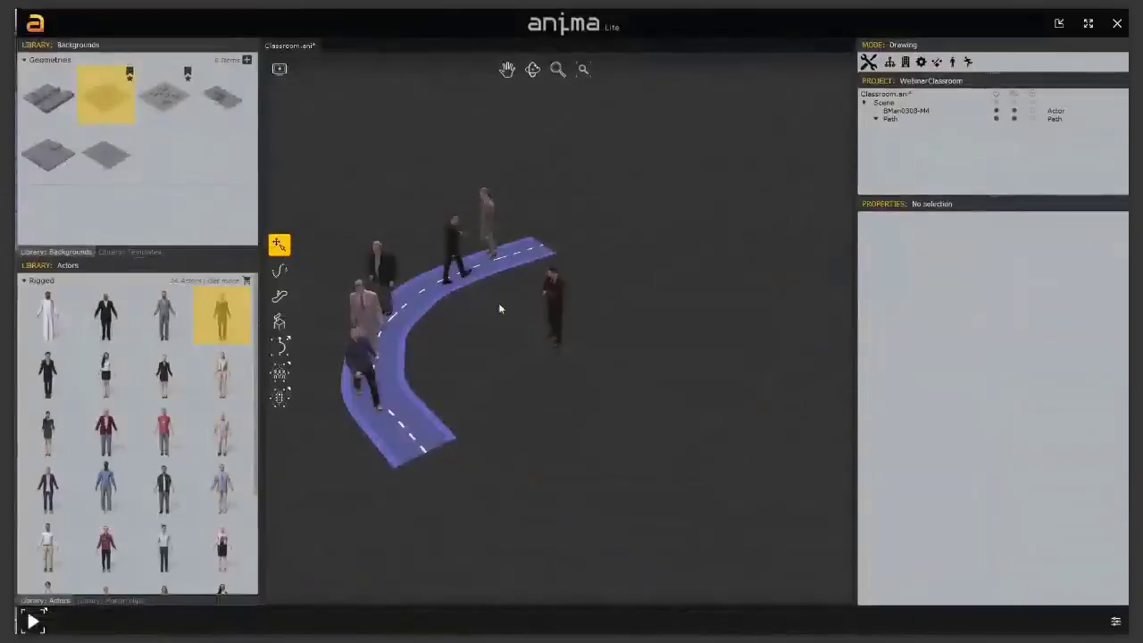
{"action": "left_click", "coordinate": [248, 63]}
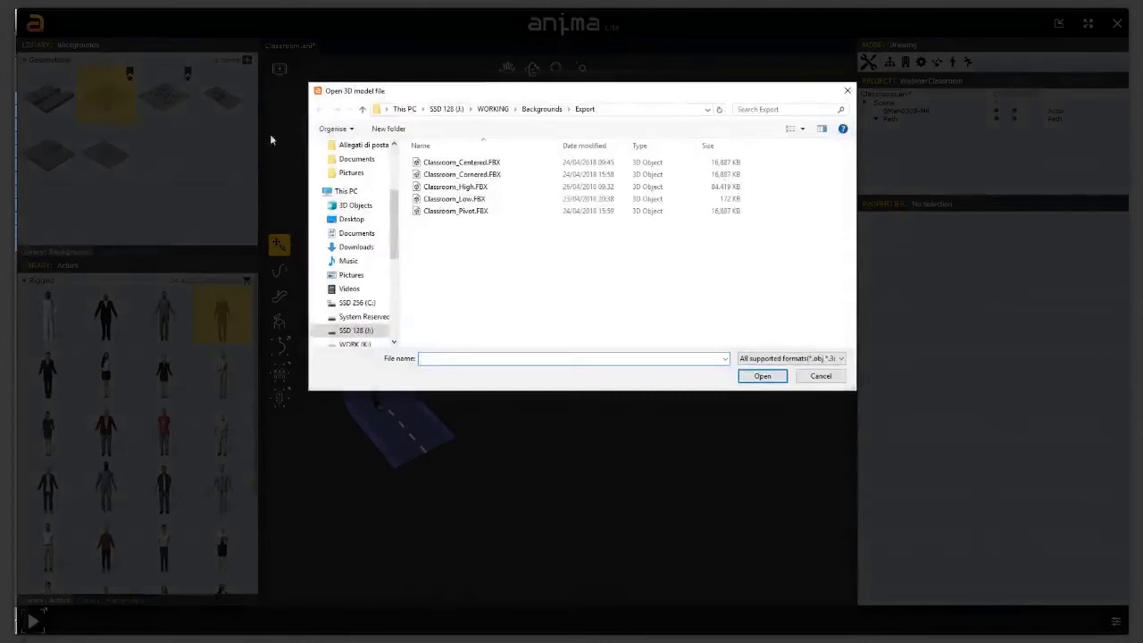
{"action": "left_click", "coordinate": [491, 174]}
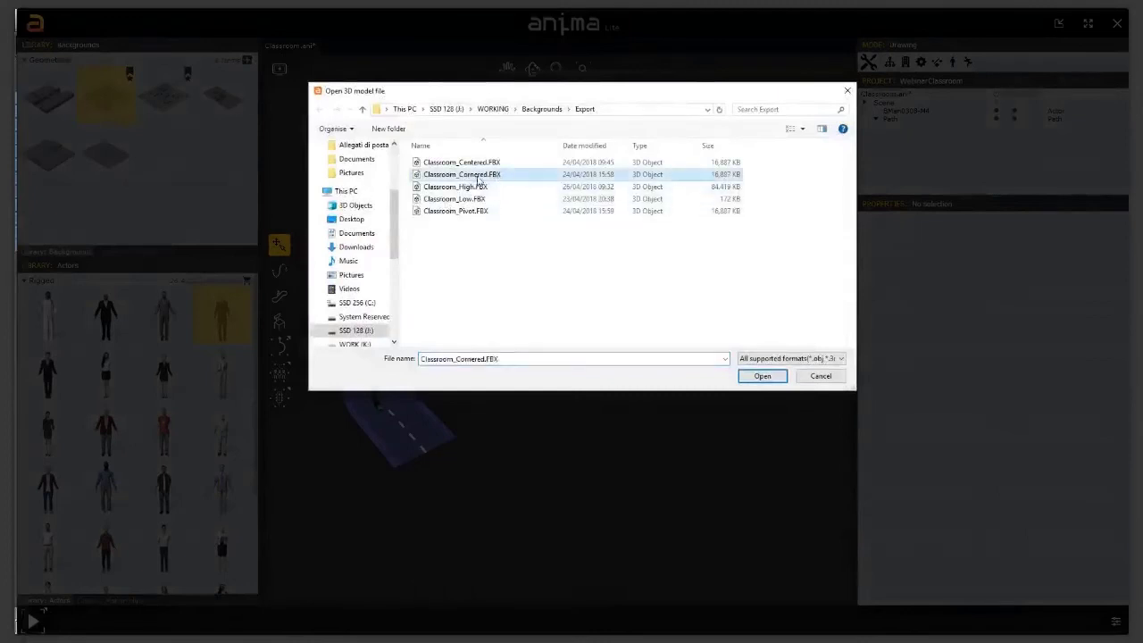
{"action": "left_click", "coordinate": [762, 376]}
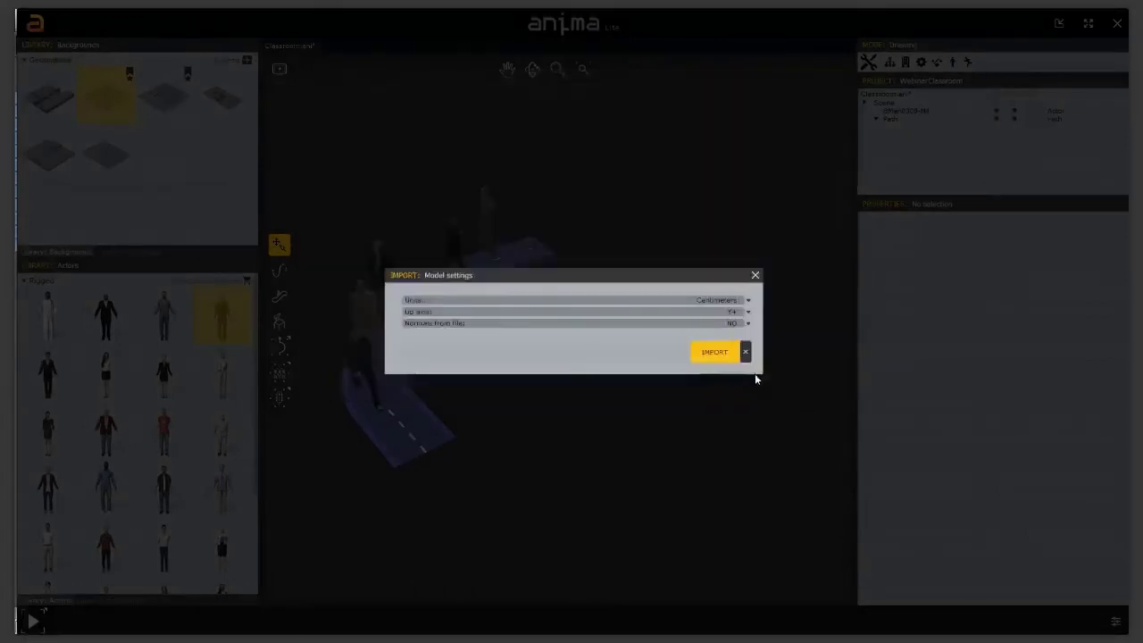
{"action": "left_click", "coordinate": [715, 352]}
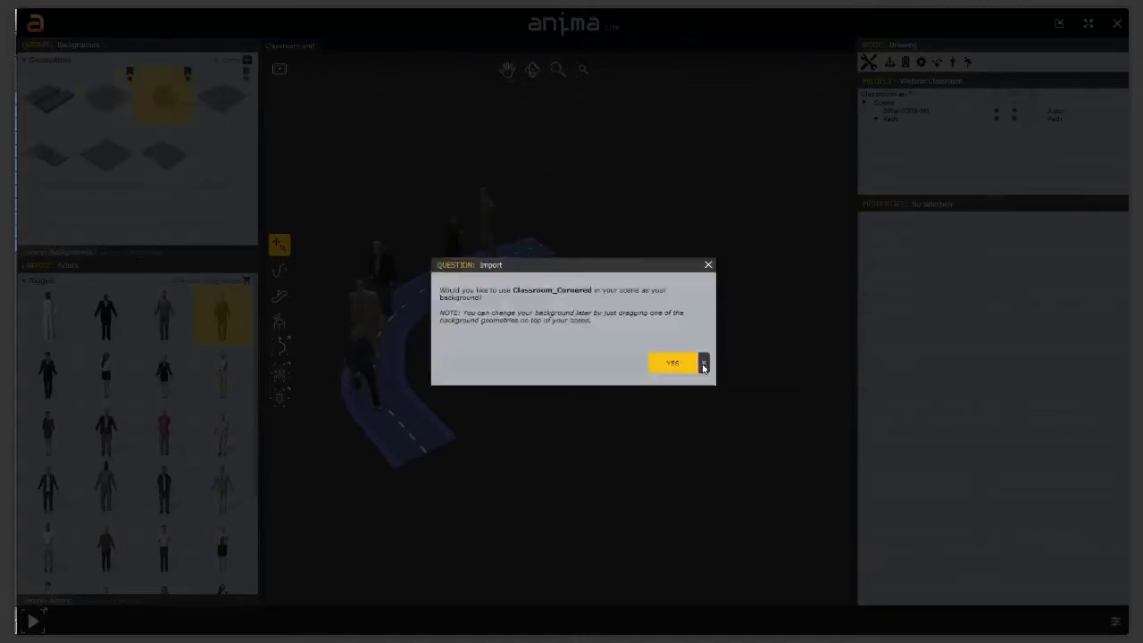
{"action": "left_click", "coordinate": [705, 364]}
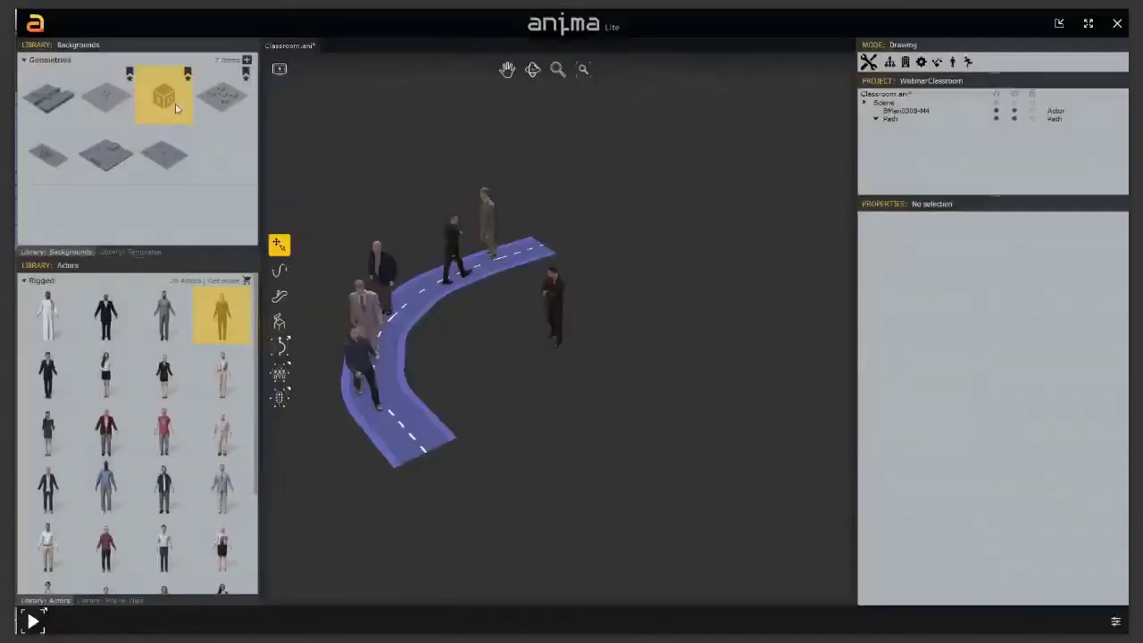
Add Classroom_Cornered from the library as background model at about X -3.16, Z -3.85, with the table at the standing actor.
{"action": "left_click_drag", "start_coordinate": [174, 109], "coordinate": [578, 417]}
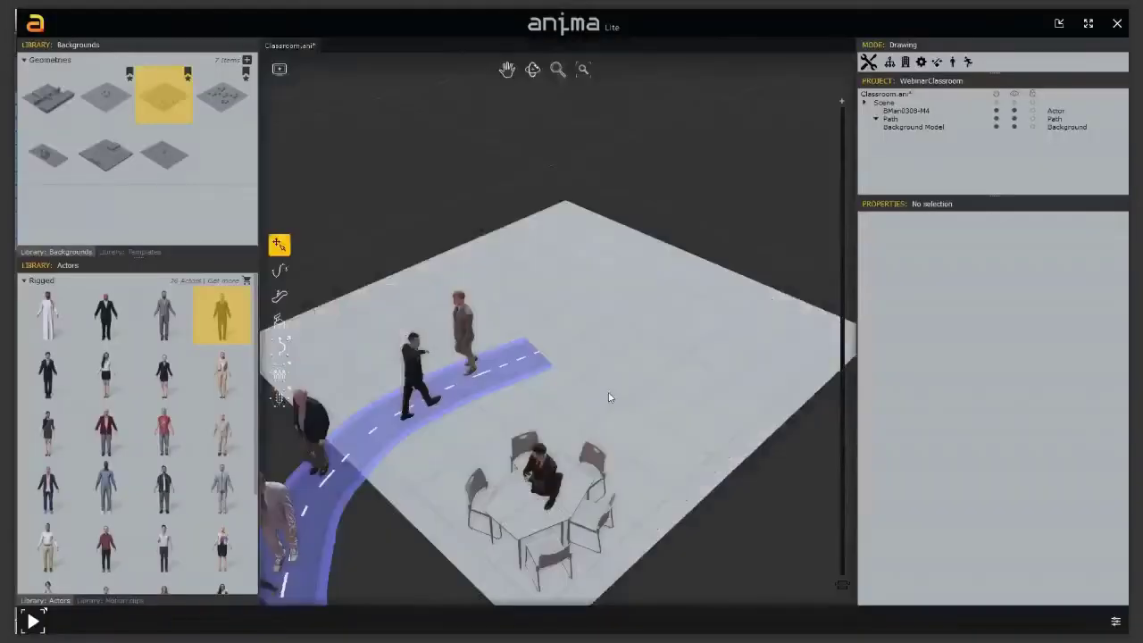
{"action": "middle_click_drag", "start_coordinate": [572, 425], "coordinate": [748, 166]}
{"action": "scroll", "coordinate": [605, 176], "scroll_direction": "down", "scroll_amount": 1}
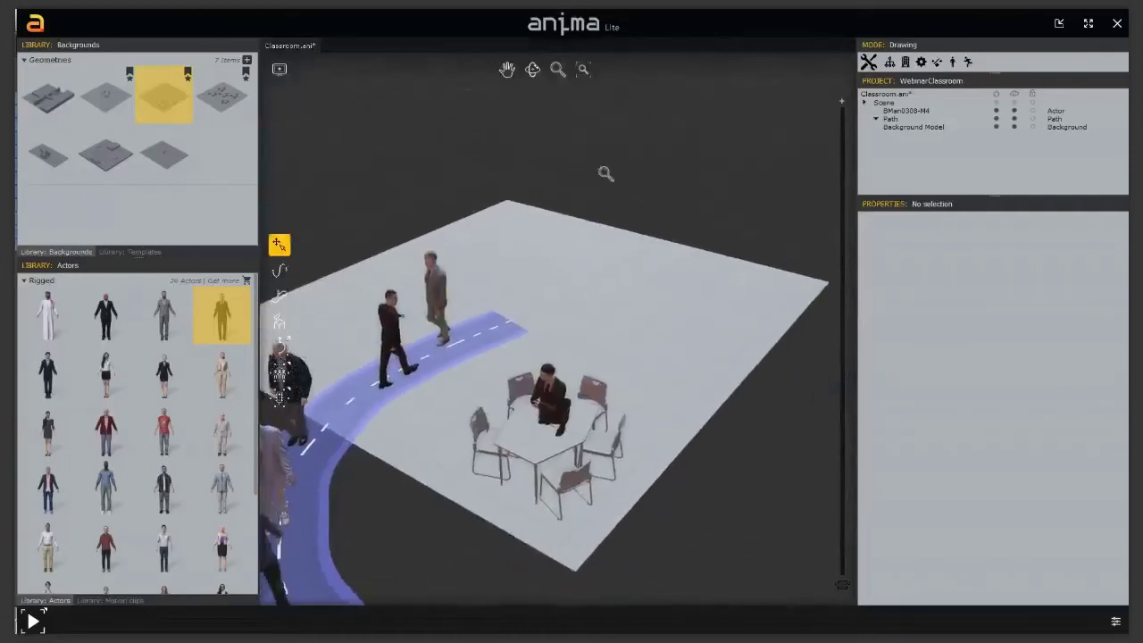
{"action": "scroll", "coordinate": [597, 146], "scroll_direction": "down", "scroll_amount": 2}
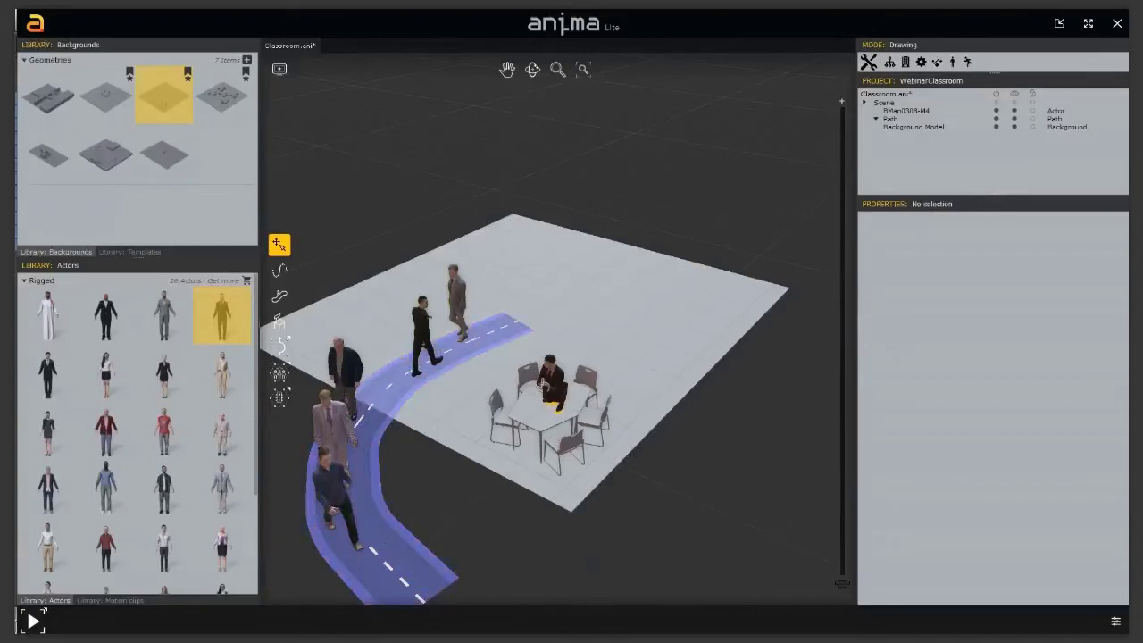
Delete the path with its crowd and compare the transform values of the standing actor and the background model.
{"action": "left_click", "coordinate": [390, 397]}
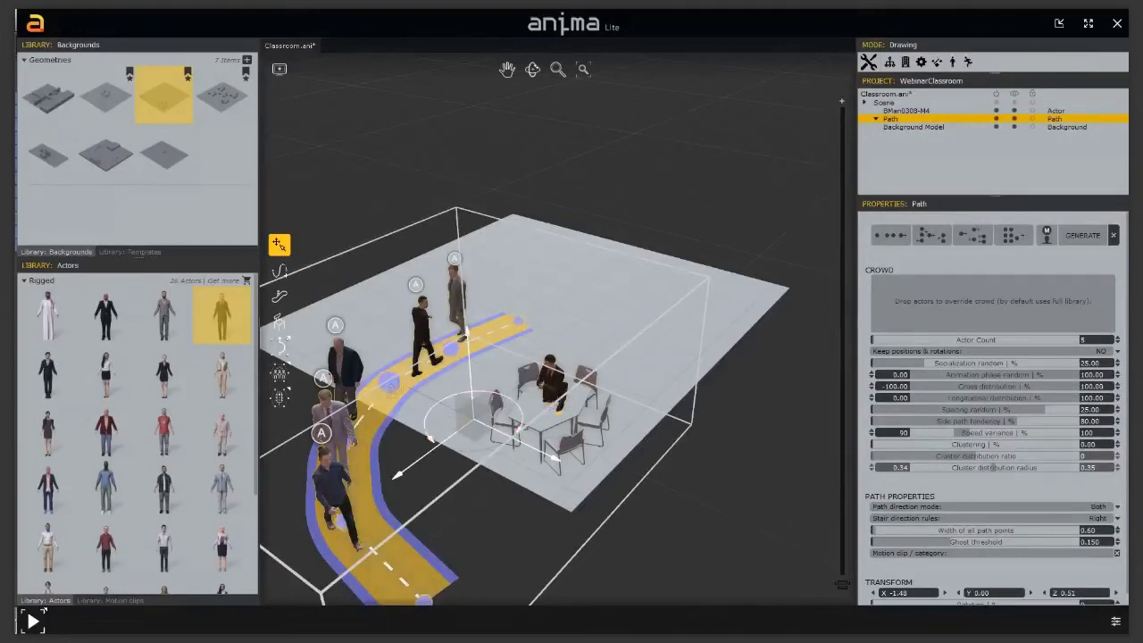
{"action": "key", "text": "Delete"}
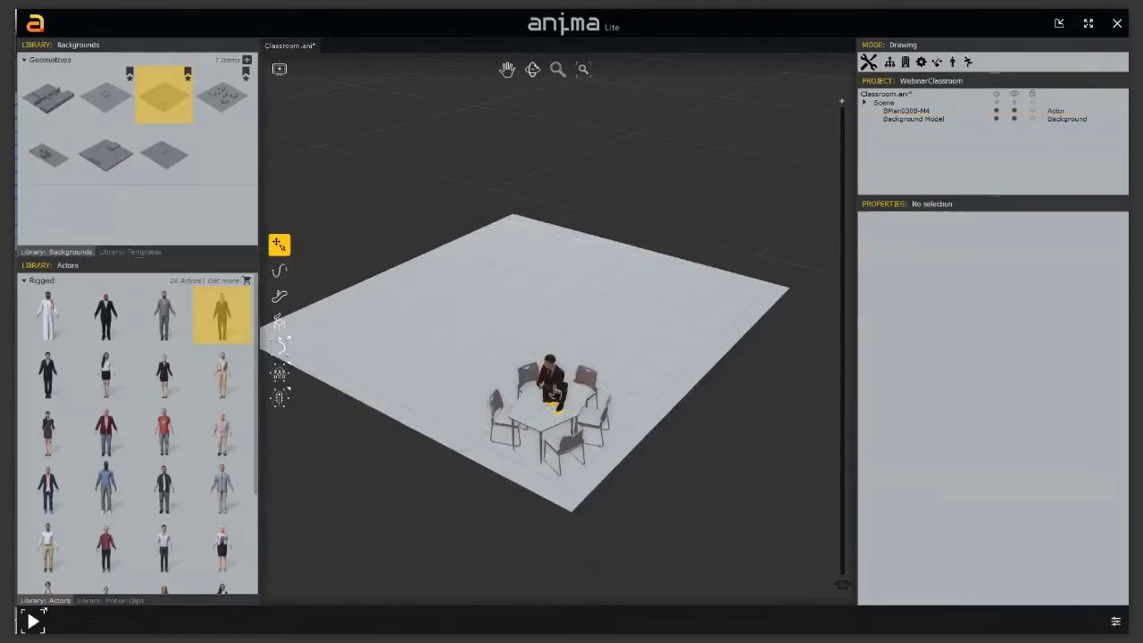
{"action": "left_click", "coordinate": [552, 393]}
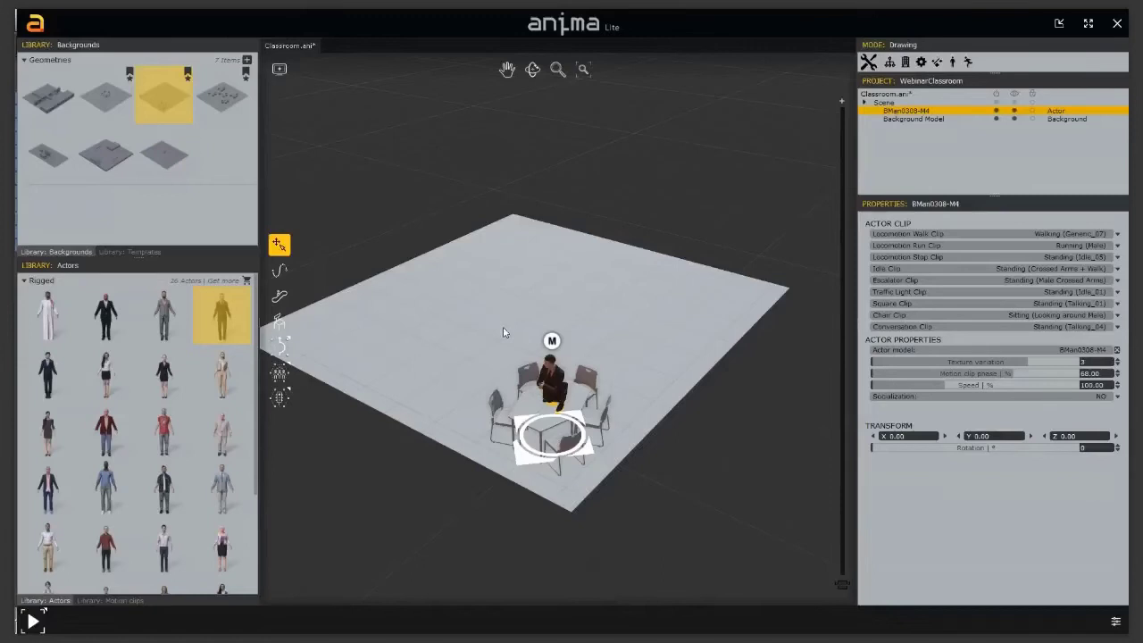
{"action": "middle_click_drag", "start_coordinate": [502, 332], "coordinate": [477, 138]}
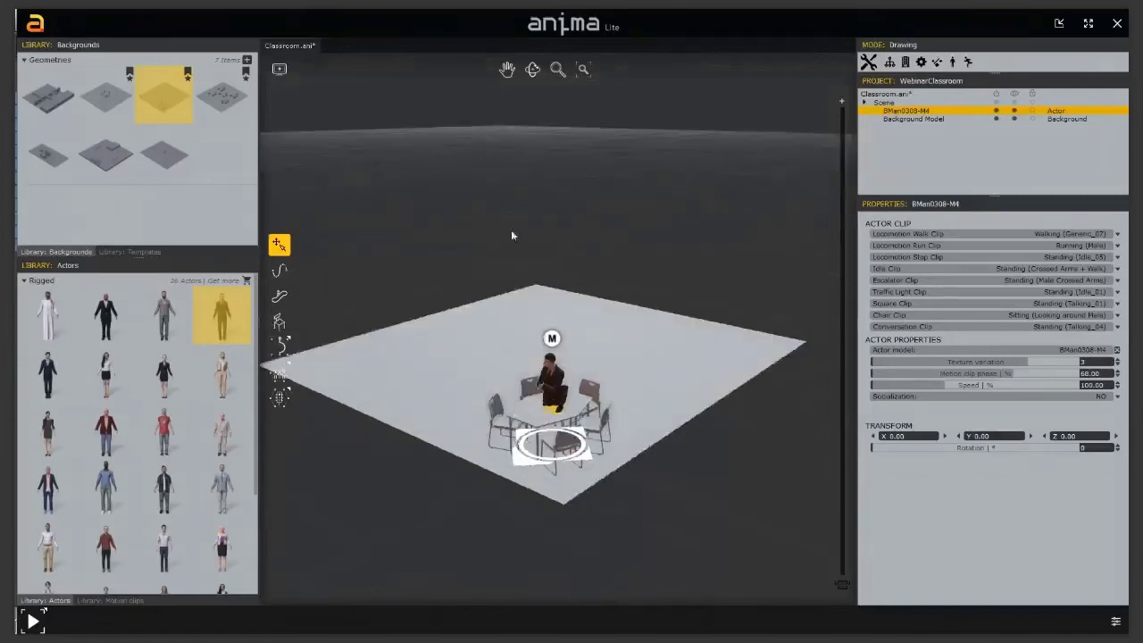
{"action": "middle_click_drag", "start_coordinate": [527, 314], "coordinate": [508, 310]}
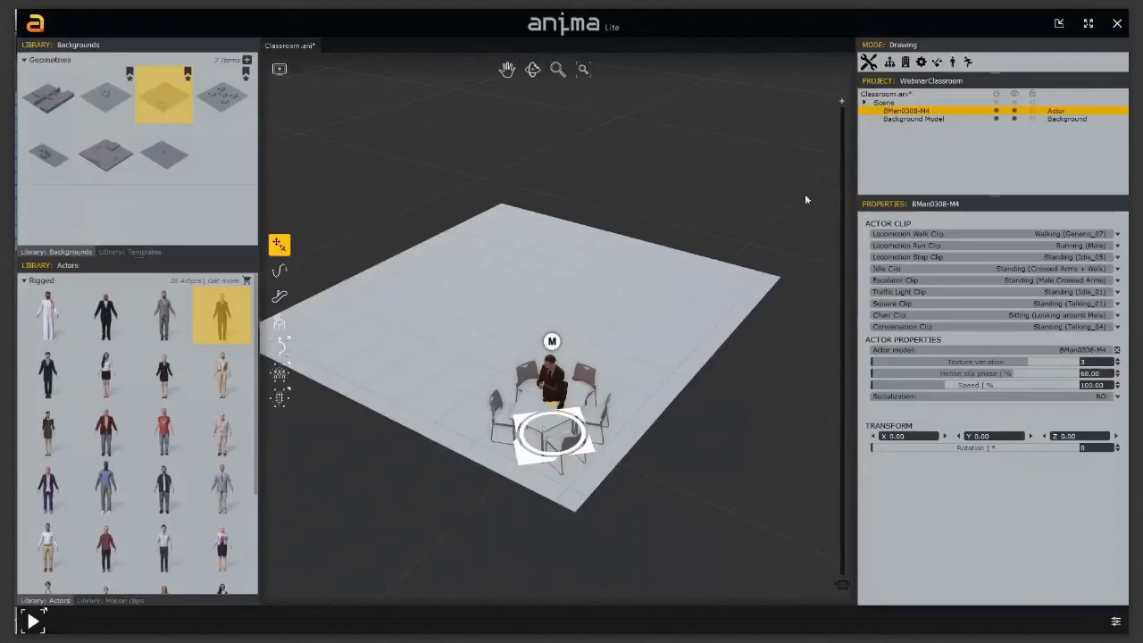
{"action": "left_click", "coordinate": [911, 120]}
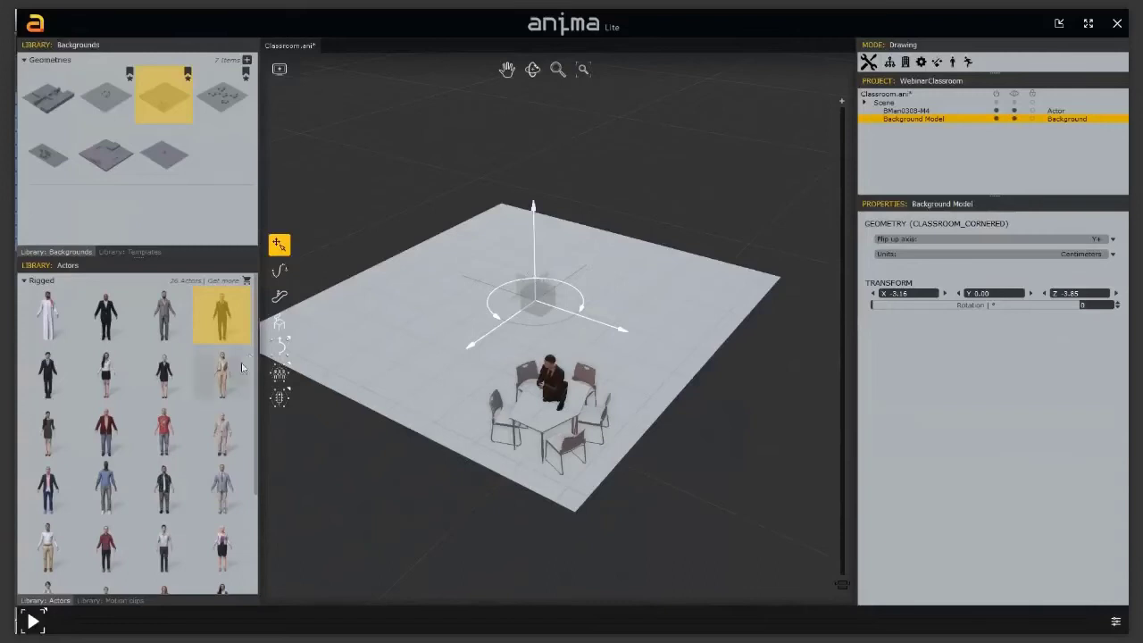
Draw a curved six-point path along the floor's edge from beside the table towards the far corner and generate five actors on it.
{"action": "left_click", "coordinate": [280, 270]}
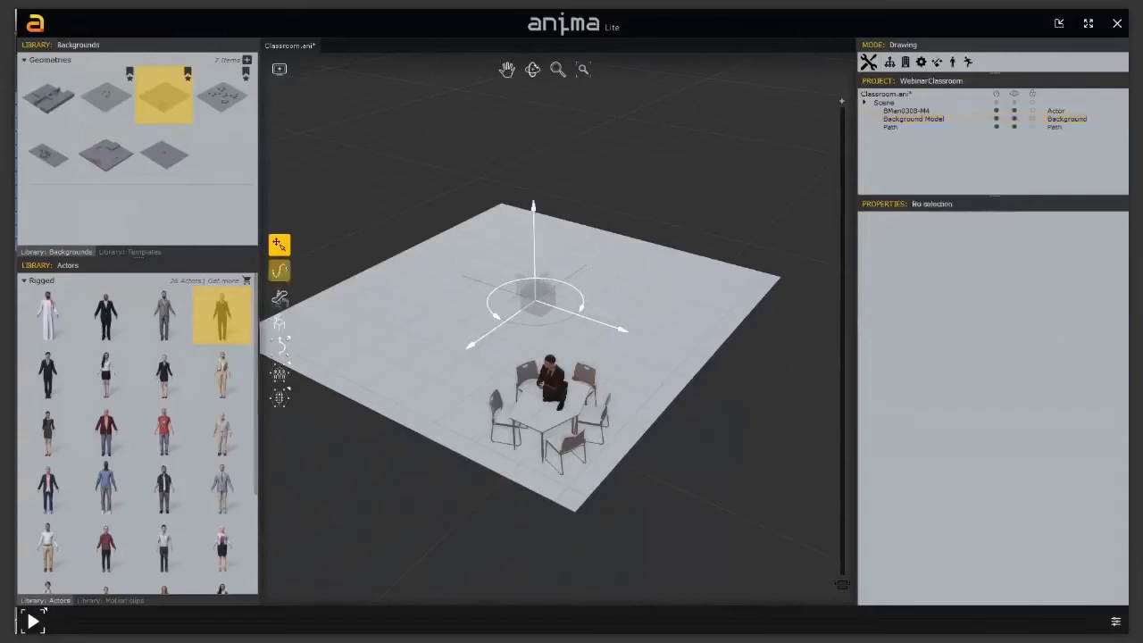
{"action": "left_click", "coordinate": [439, 403]}
{"action": "left_click", "coordinate": [375, 361]}
{"action": "left_click", "coordinate": [348, 317]}
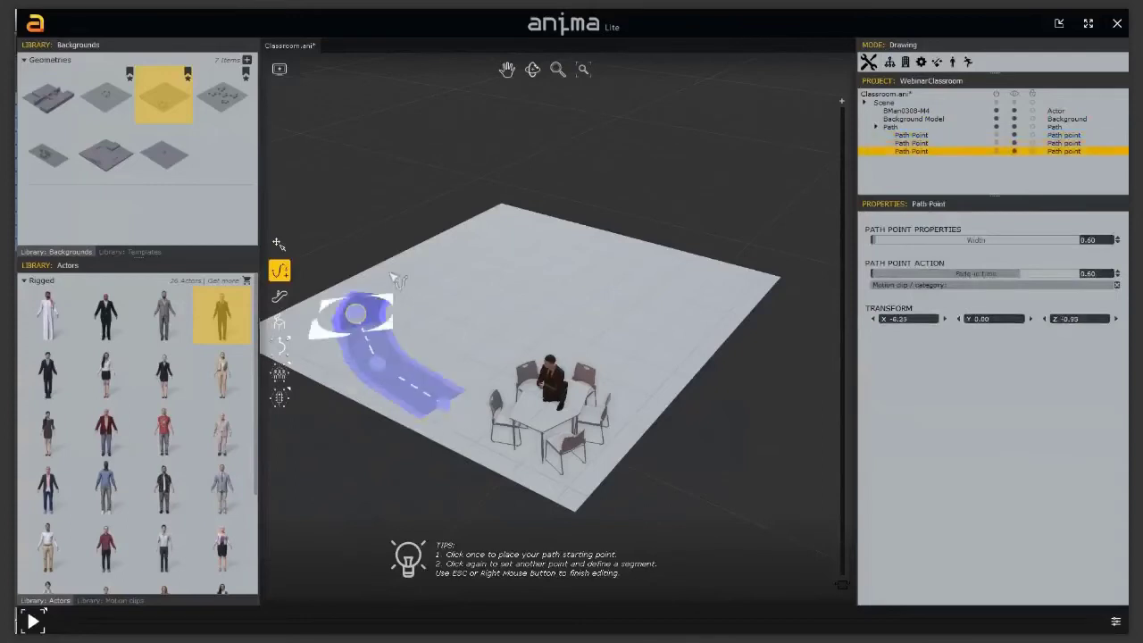
{"action": "left_click", "coordinate": [393, 268]}
{"action": "left_click", "coordinate": [457, 239]}
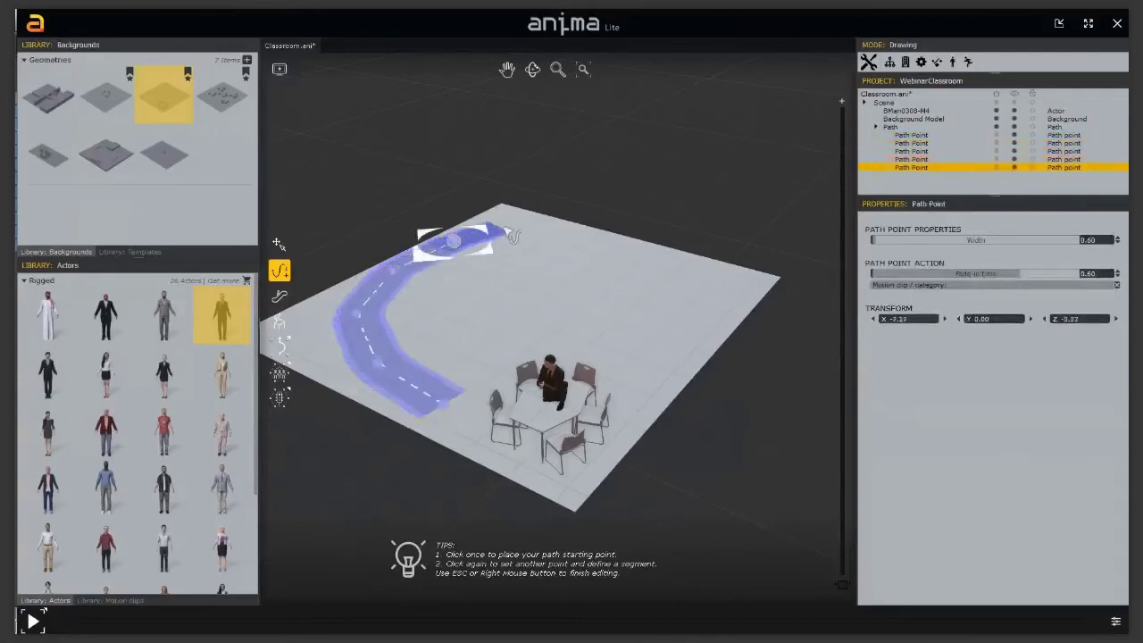
{"action": "left_click", "coordinate": [521, 228]}
{"action": "right_click", "coordinate": [525, 240]}
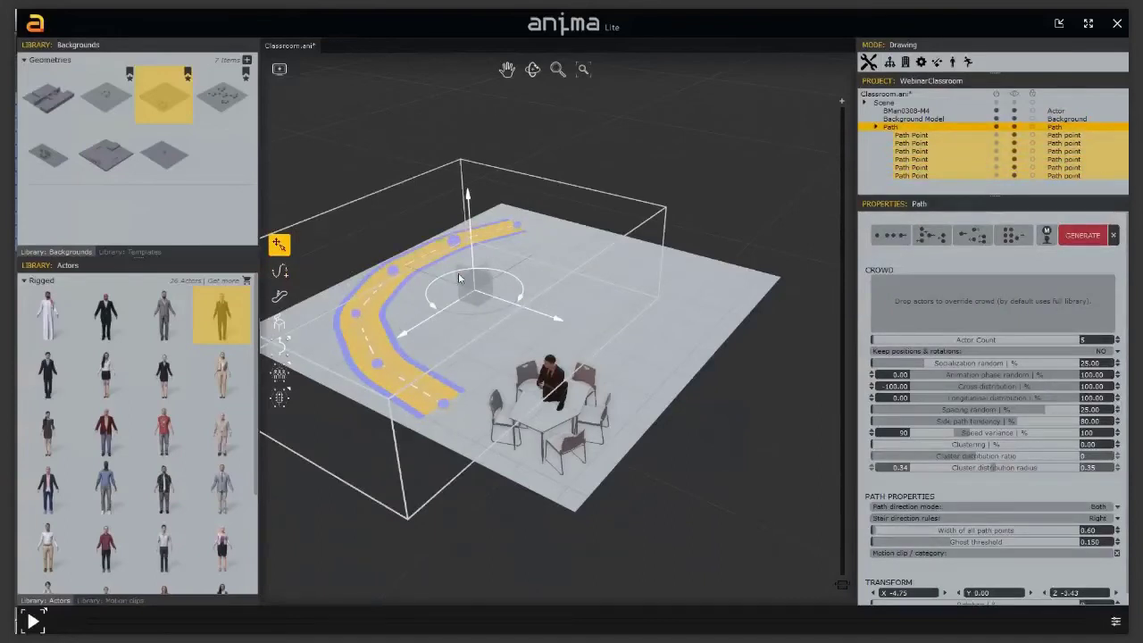
{"action": "left_click", "coordinate": [1074, 238]}
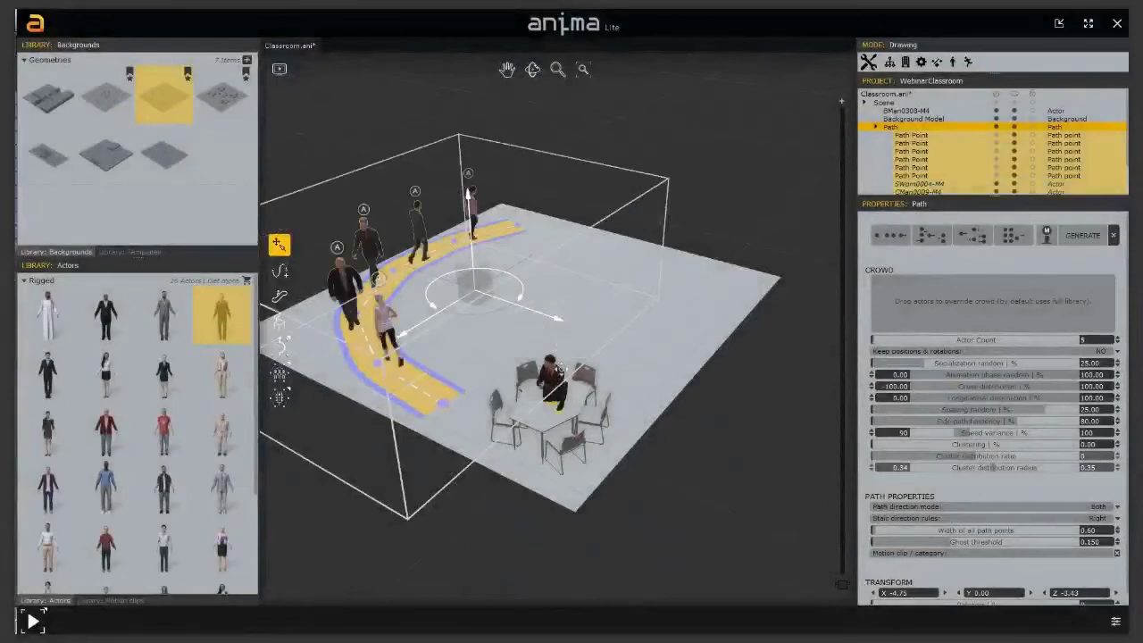
Delete the standing actor at the table and replace the background model with Classroom_Centered from the library.
{"action": "left_click", "coordinate": [552, 375]}
{"action": "key", "text": "Delete"}
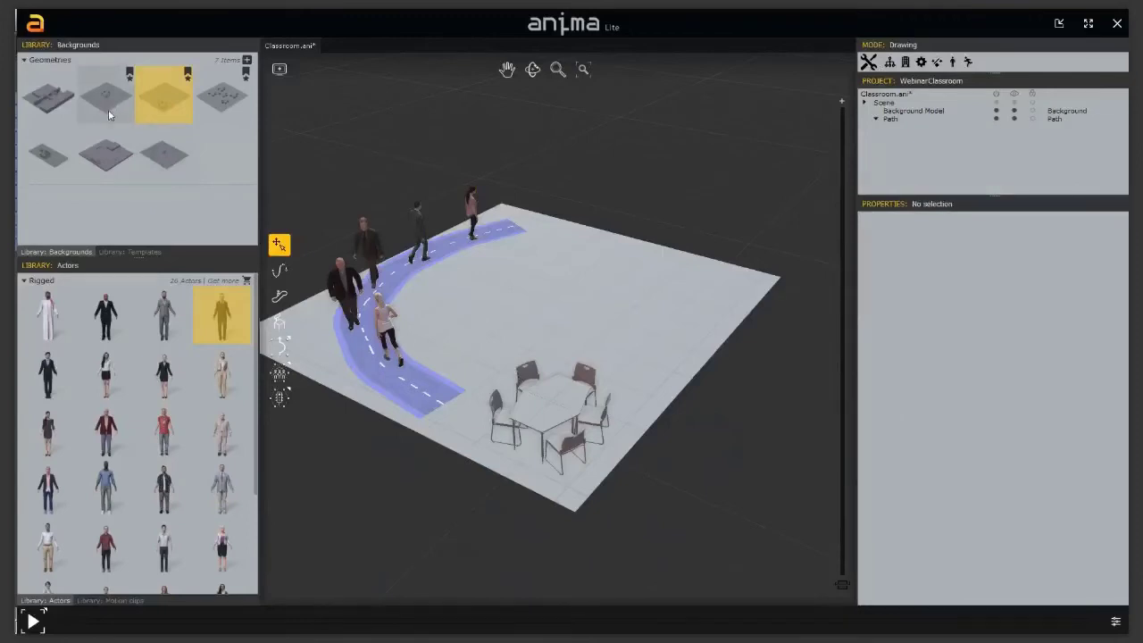
{"action": "mouse_move", "coordinate": [86, 115]}
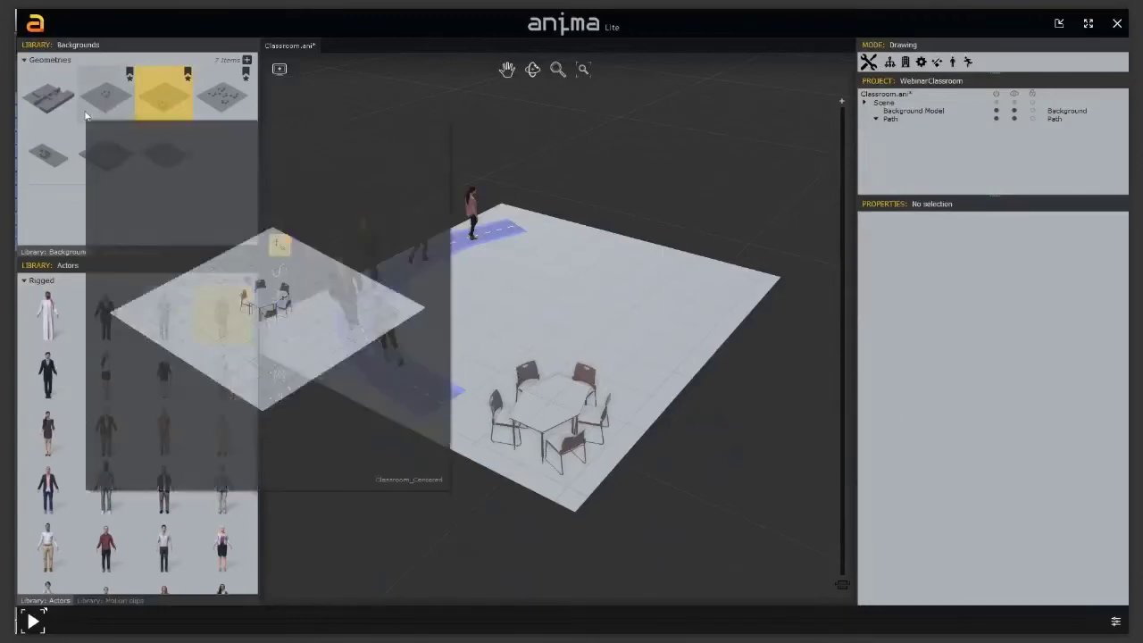
{"action": "left_click_drag", "start_coordinate": [114, 101], "coordinate": [554, 310]}
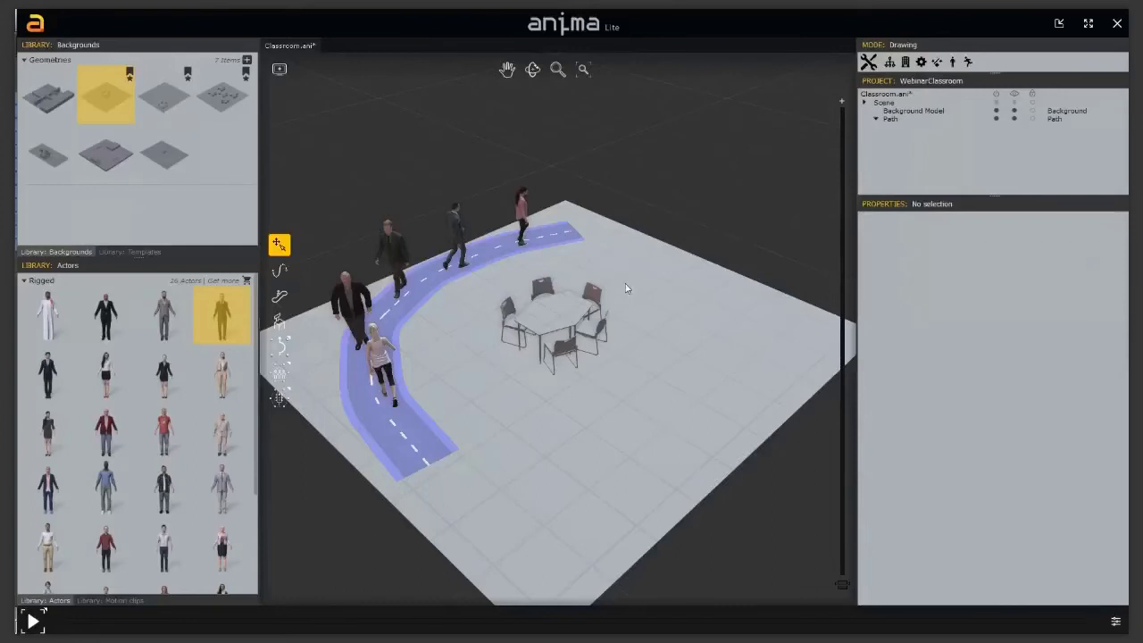
Delete the path with its crowd and the Classroom_Centered background model to empty the scene.
{"action": "left_click", "coordinate": [442, 287]}
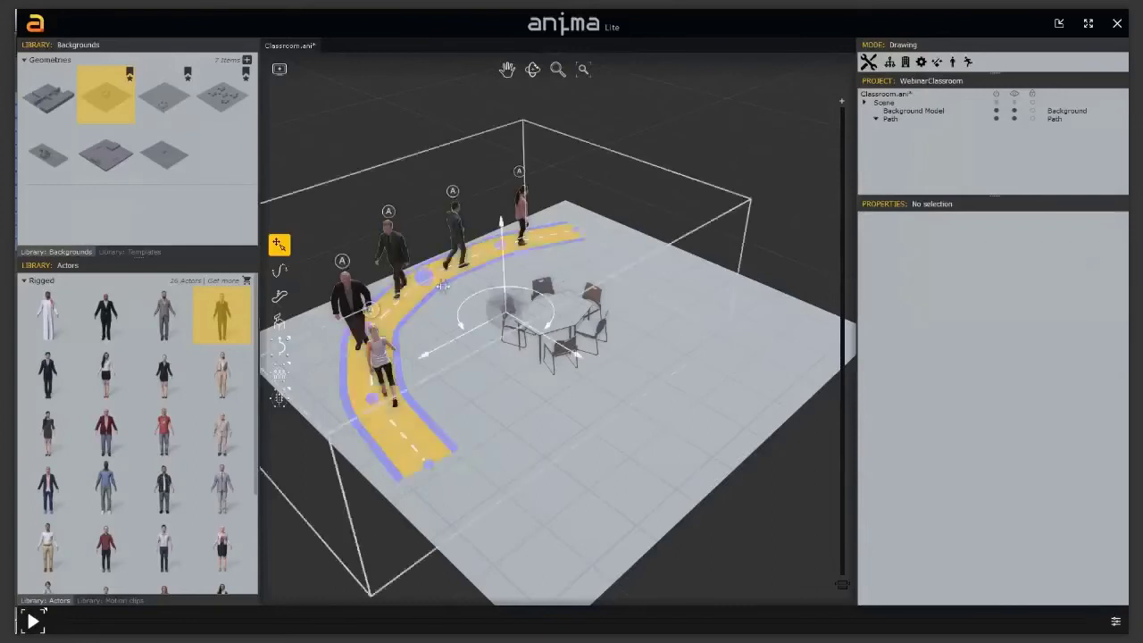
{"action": "key", "text": "Delete"}
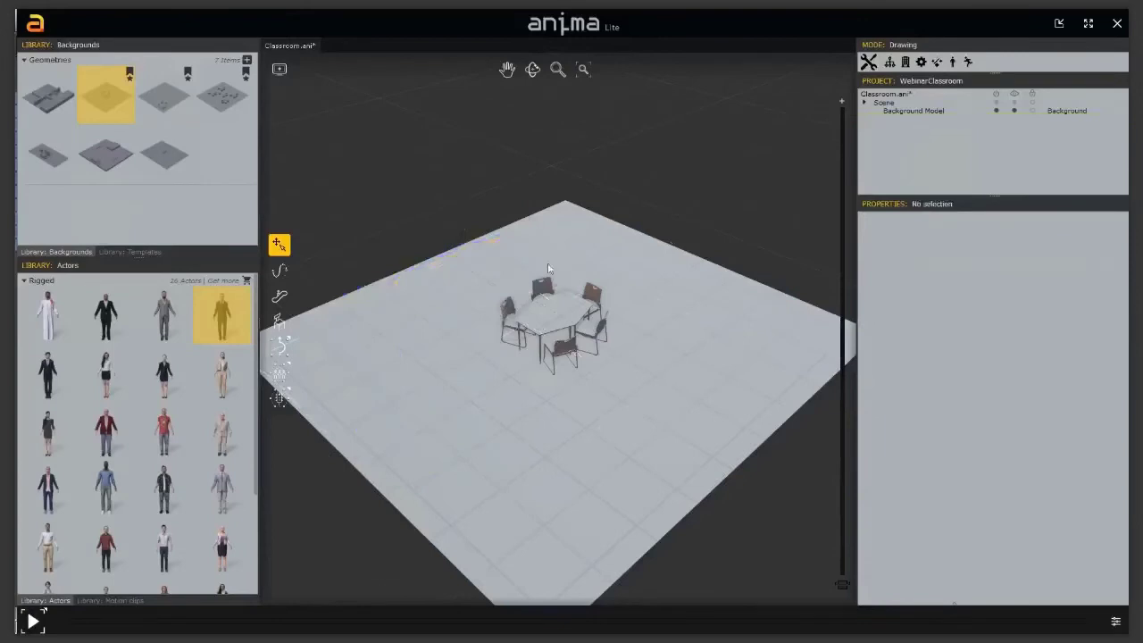
{"action": "left_click", "coordinate": [911, 111]}
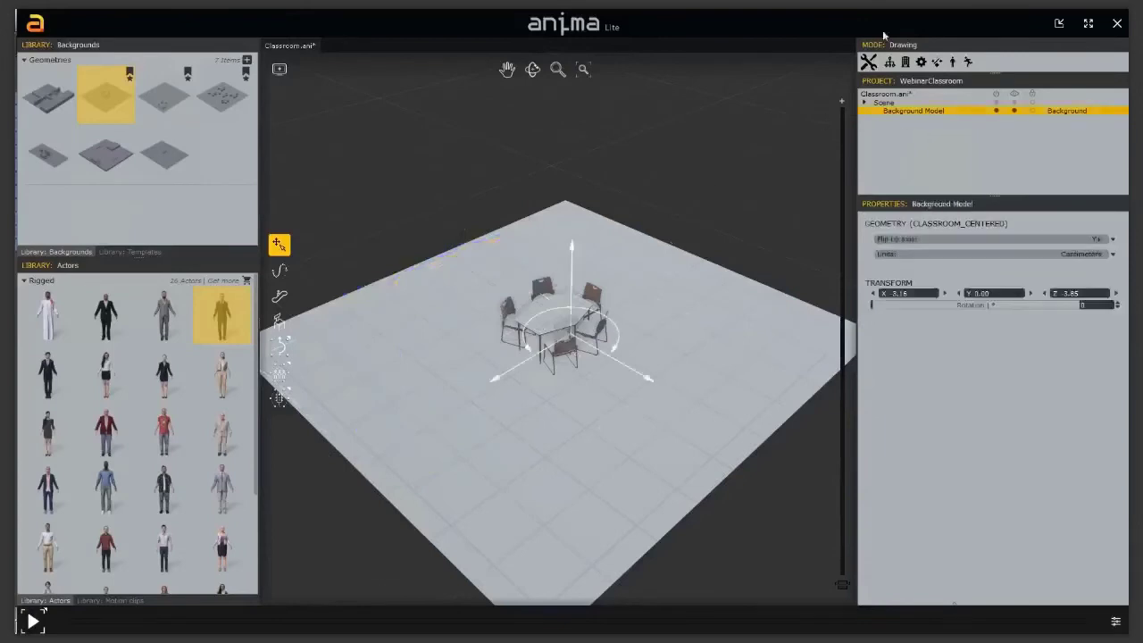
{"action": "key", "text": "Delete"}
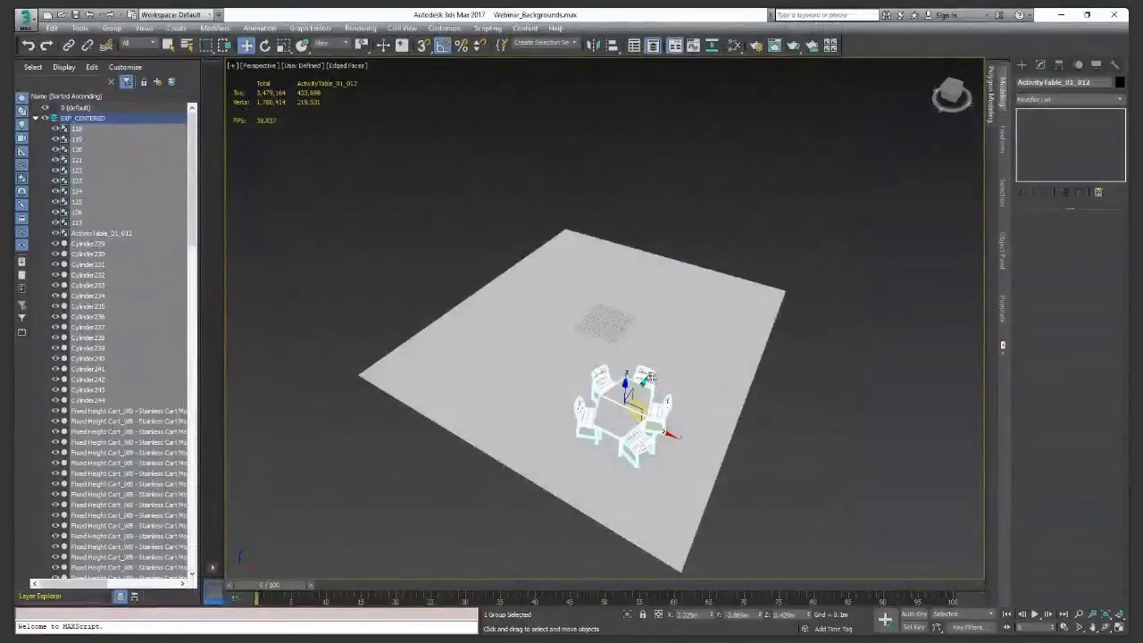
Undo the last move of the ActivityTable_01_012 group in 3ds Max and view the floor and table from the top.
{"action": "key", "text": "ctrl+z"}
{"action": "middle_click_drag", "start_coordinate": [573, 332], "coordinate": [629, 351], "text": "alt"}
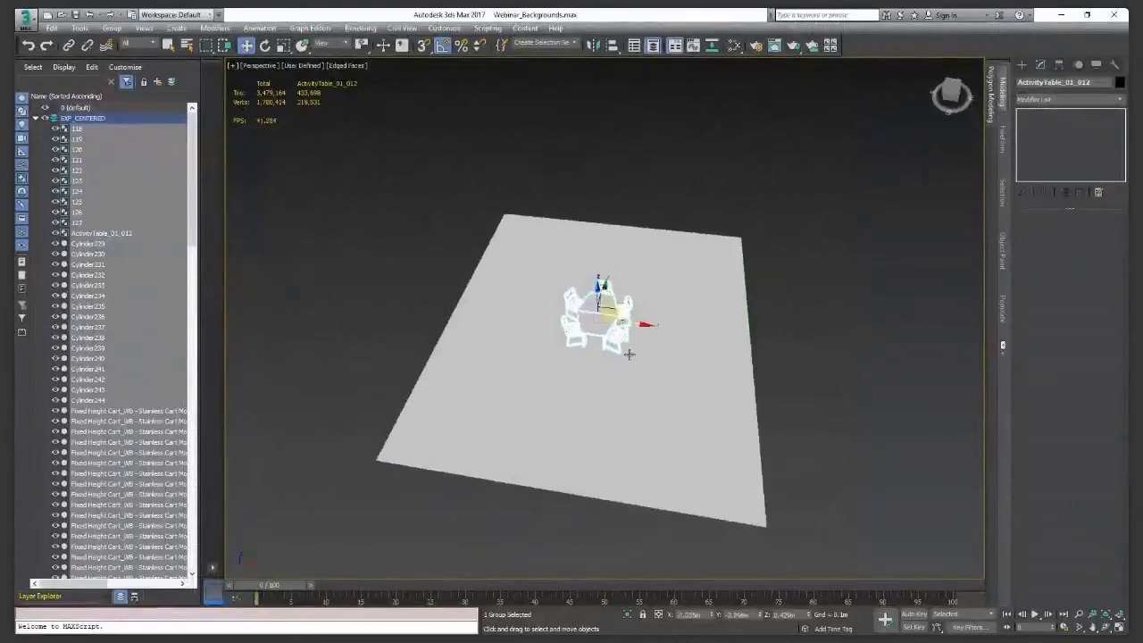
{"action": "key", "text": "t"}
{"action": "scroll", "coordinate": [607, 354], "scroll_direction": "down", "scroll_amount": 8}
{"action": "scroll", "coordinate": [607, 354], "scroll_direction": "down", "scroll_amount": 4}
{"action": "middle_click_drag", "start_coordinate": [623, 417], "coordinate": [578, 360]}
{"action": "scroll", "coordinate": [589, 346], "scroll_direction": "up", "scroll_amount": 1}
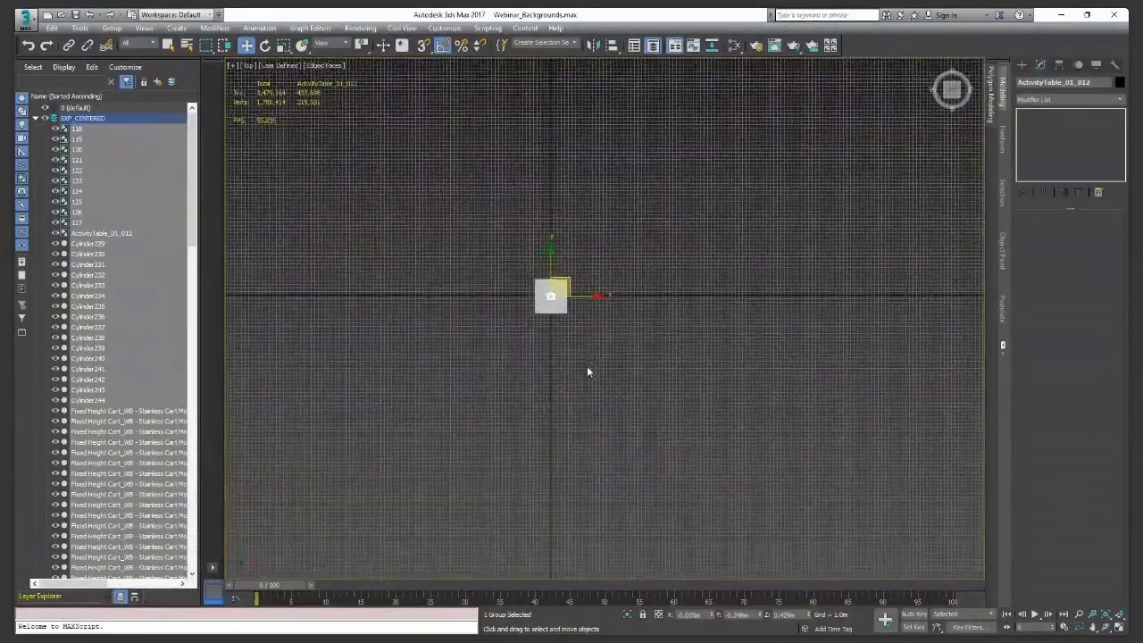
{"action": "scroll", "coordinate": [589, 370], "scroll_direction": "down", "scroll_amount": 2}
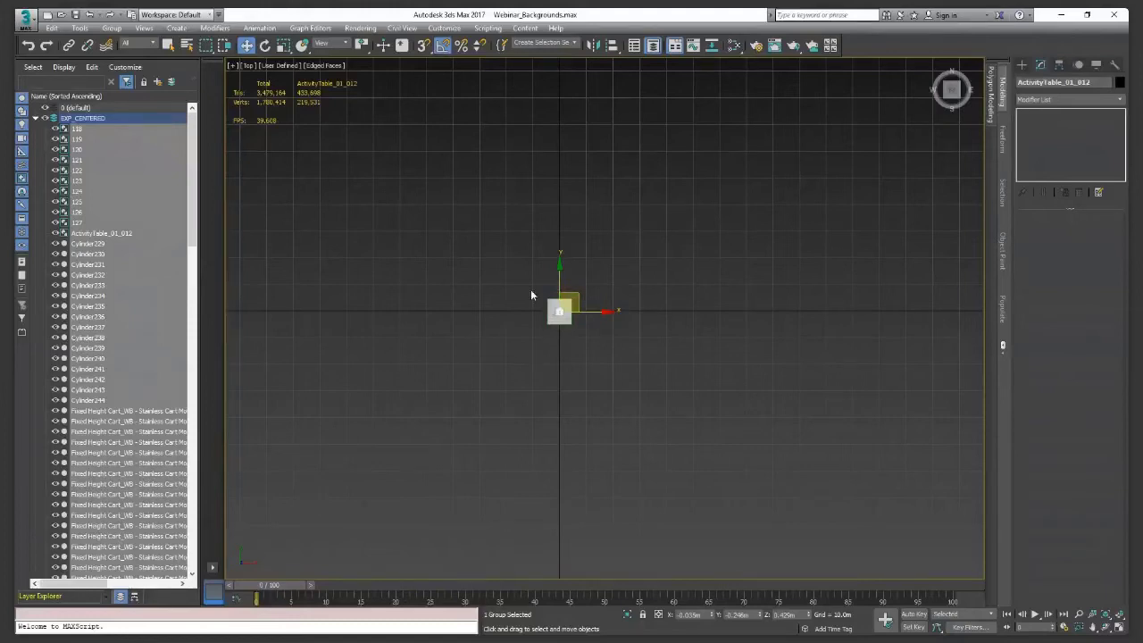
Select the floor and table group together and move both far away from the world origin, diagonally towards positive X and negative Y.
{"action": "left_click_drag", "start_coordinate": [616, 270], "coordinate": [514, 349]}
{"action": "left_click_drag", "start_coordinate": [580, 295], "coordinate": [866, 511]}
{"action": "scroll", "coordinate": [724, 383], "scroll_direction": "down", "scroll_amount": 4}
{"action": "scroll", "coordinate": [724, 383], "scroll_direction": "down", "scroll_amount": 4}
{"action": "middle_click_drag", "start_coordinate": [769, 512], "coordinate": [528, 312]}
{"action": "scroll", "coordinate": [528, 311], "scroll_direction": "down", "scroll_amount": 4}
{"action": "left_click_drag", "start_coordinate": [536, 260], "coordinate": [944, 530]}
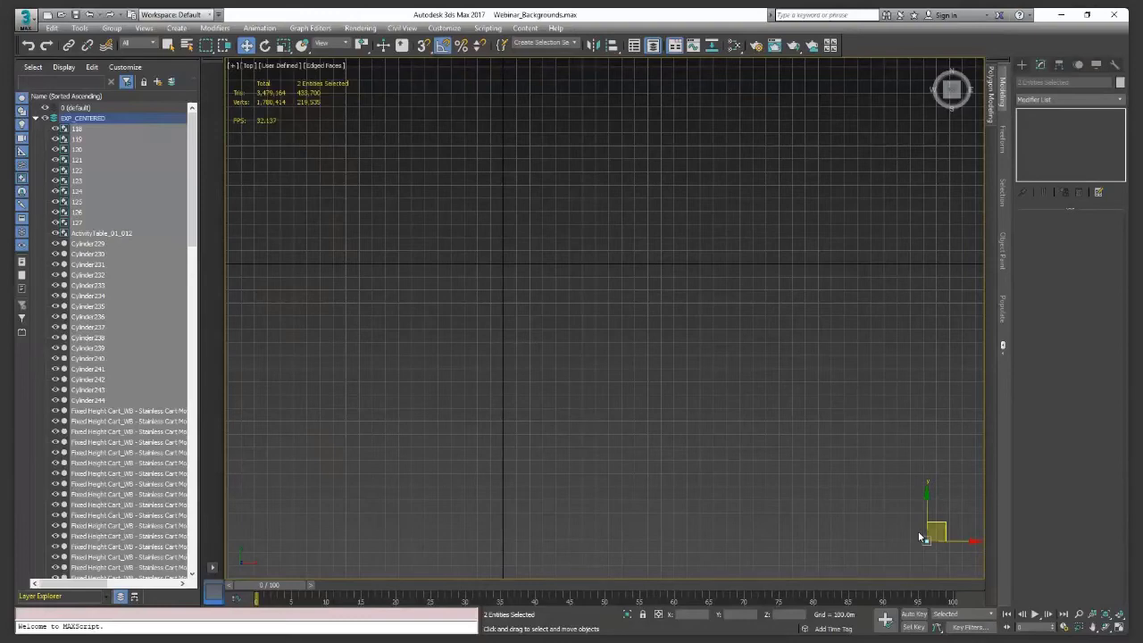
Switch to anima, place the Building background model in the empty scene, and set its X position to 2000.
{"action": "key", "text": "alt+Tab"}
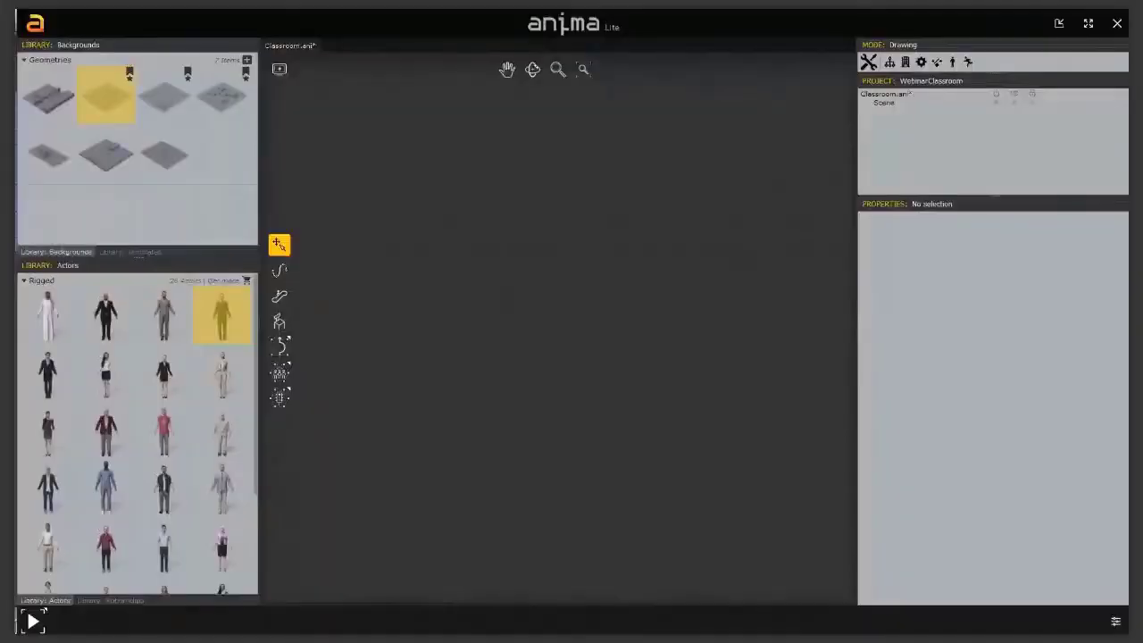
{"action": "left_click_drag", "start_coordinate": [48, 97], "coordinate": [527, 287]}
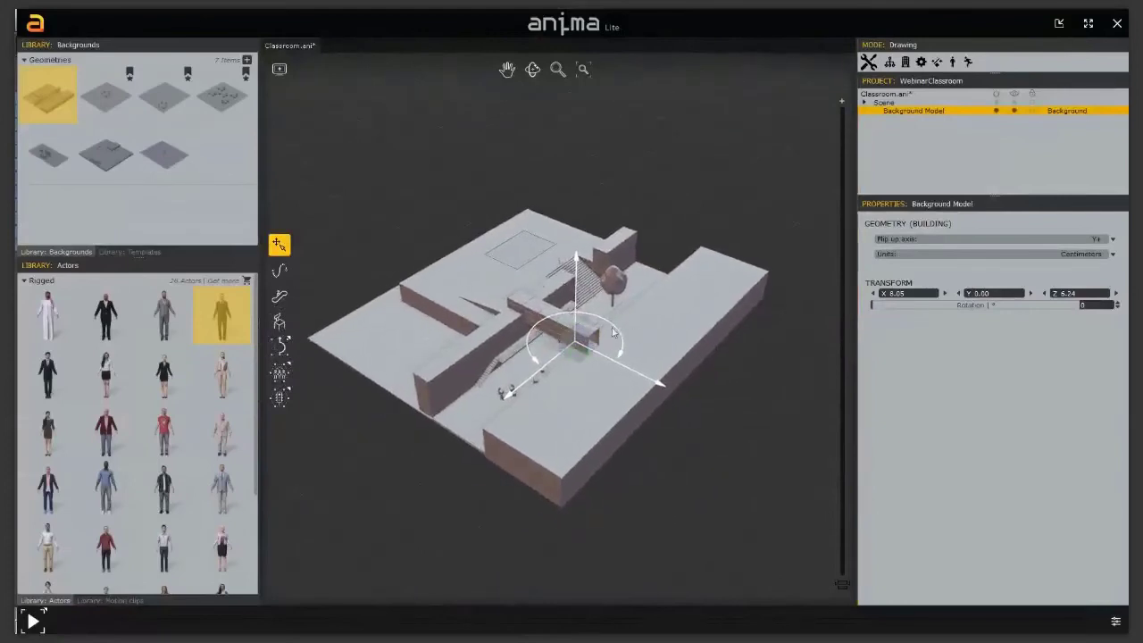
{"action": "left_click_drag", "start_coordinate": [909, 293], "coordinate": [853, 304]}
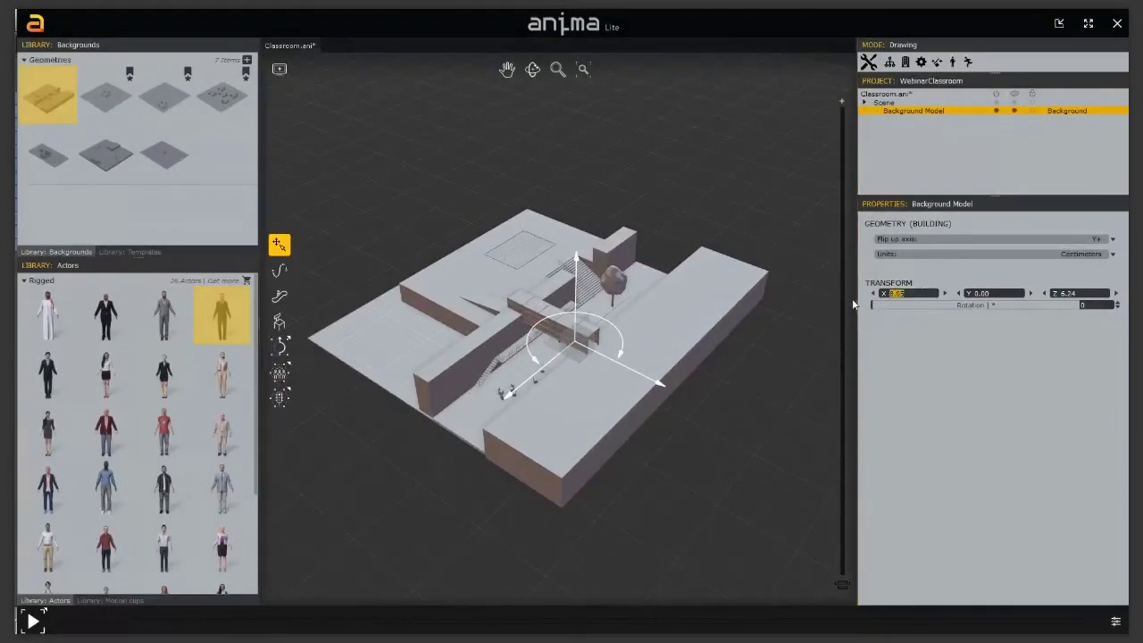
{"action": "type", "text": "2000"}
{"action": "key", "text": "Return"}
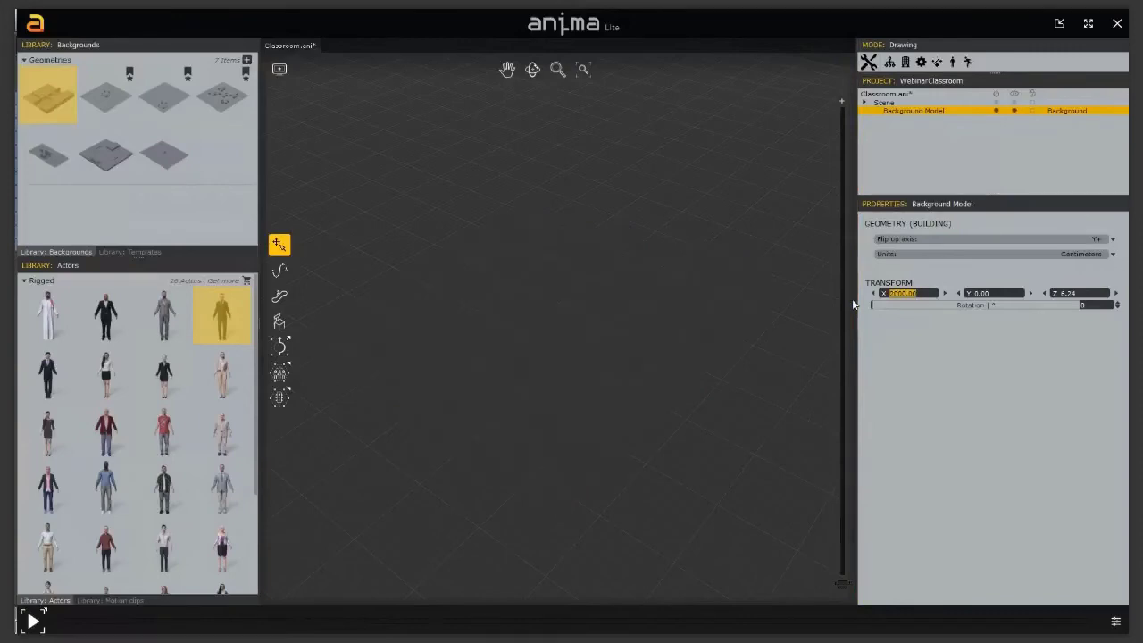
Frame the relocated building model and examine how it displays when orbiting and zooming in and out.
{"action": "left_click", "coordinate": [904, 115]}
{"action": "key", "text": "z"}
{"action": "middle_click_drag", "start_coordinate": [558, 340], "coordinate": [579, 402], "text": "alt"}
{"action": "scroll", "coordinate": [559, 367], "scroll_direction": "up", "scroll_amount": 3}
{"action": "scroll", "coordinate": [559, 367], "scroll_direction": "down", "scroll_amount": 6}
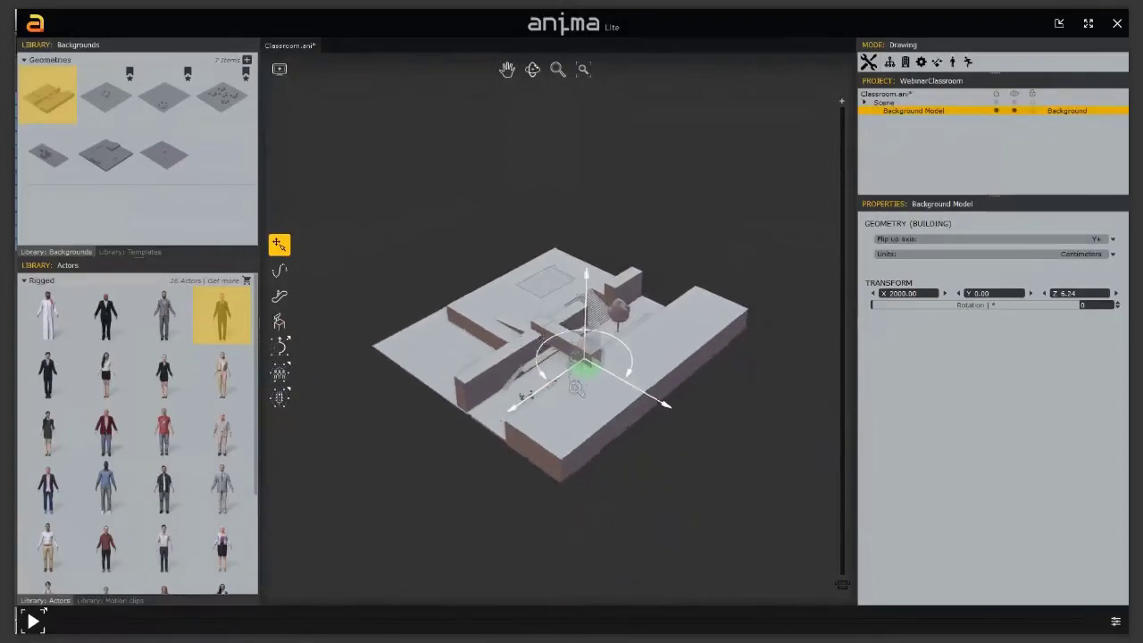
{"action": "scroll", "coordinate": [578, 404], "scroll_direction": "up", "scroll_amount": 2}
{"action": "scroll", "coordinate": [579, 404], "scroll_direction": "down", "scroll_amount": 3}
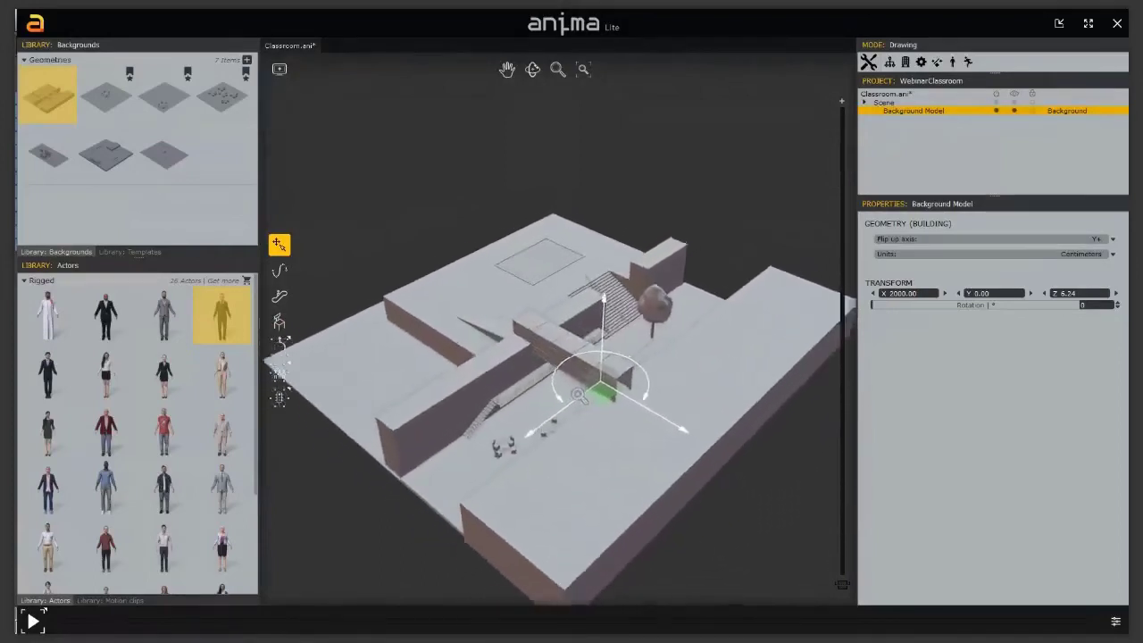
Draw a six-point path across the building's large raised surface, running past the bridge towards the tree side and doubling back.
{"action": "left_click", "coordinate": [281, 273]}
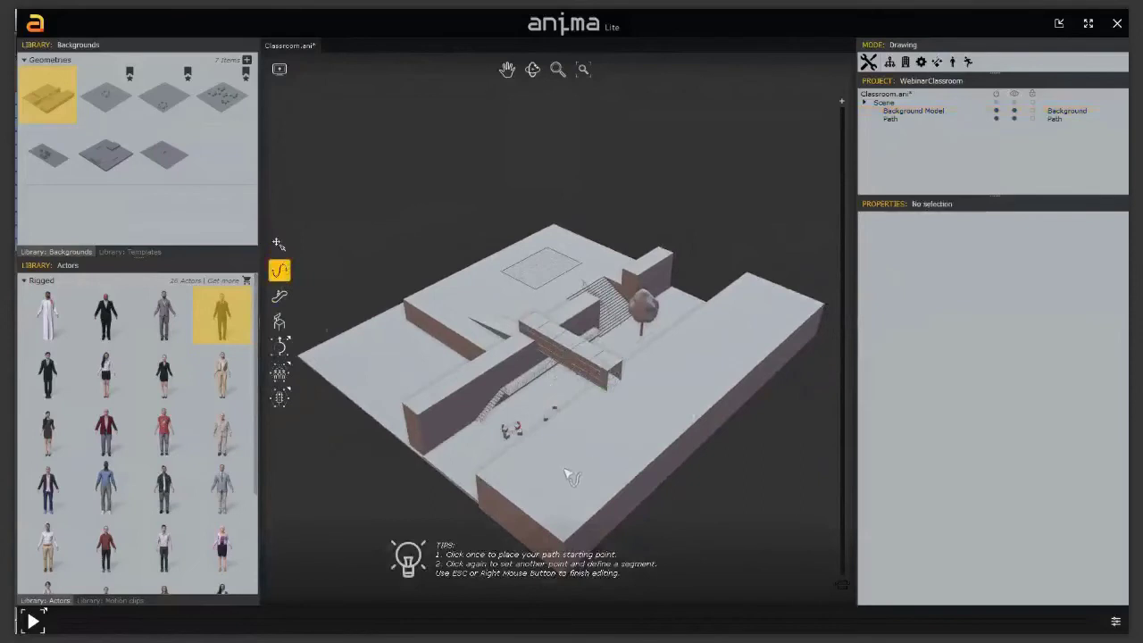
{"action": "scroll", "coordinate": [587, 464], "scroll_direction": "down", "scroll_amount": 2}
{"action": "scroll", "coordinate": [598, 474], "scroll_direction": "up", "scroll_amount": 5}
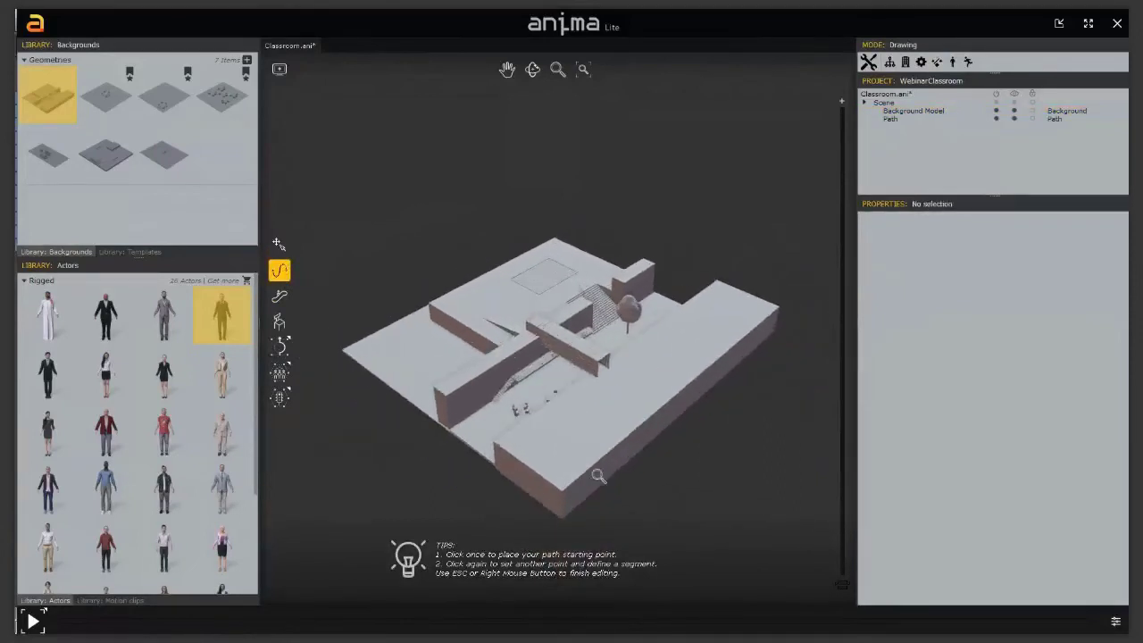
{"action": "scroll", "coordinate": [625, 439], "scroll_direction": "up", "scroll_amount": 3}
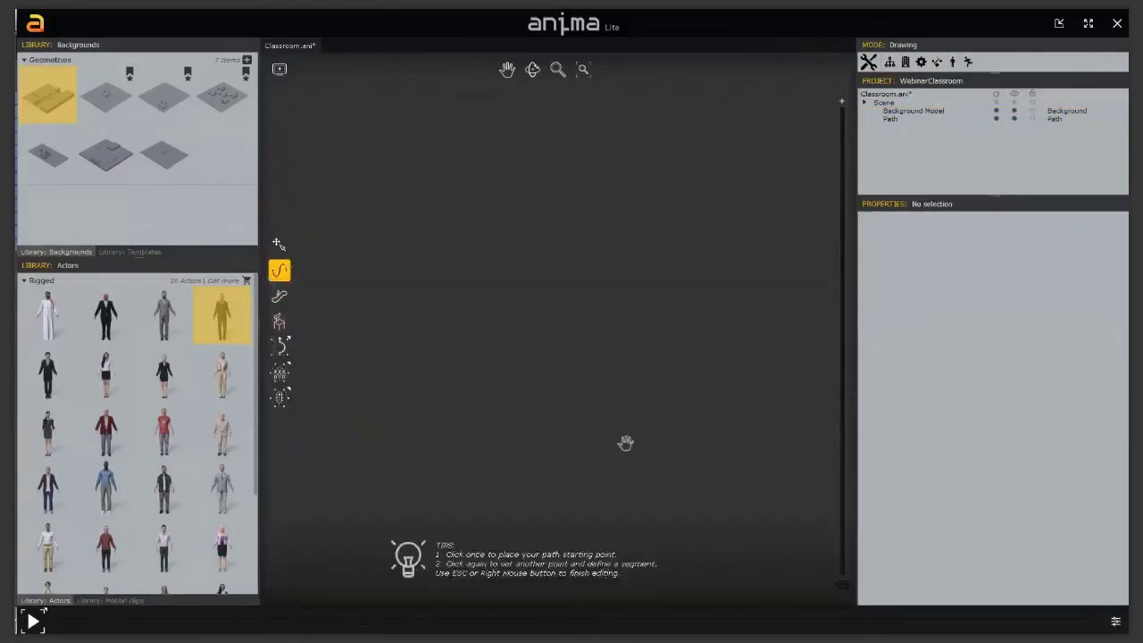
{"action": "scroll", "coordinate": [650, 474], "scroll_direction": "down", "scroll_amount": 2}
{"action": "scroll", "coordinate": [658, 484], "scroll_direction": "down", "scroll_amount": 3}
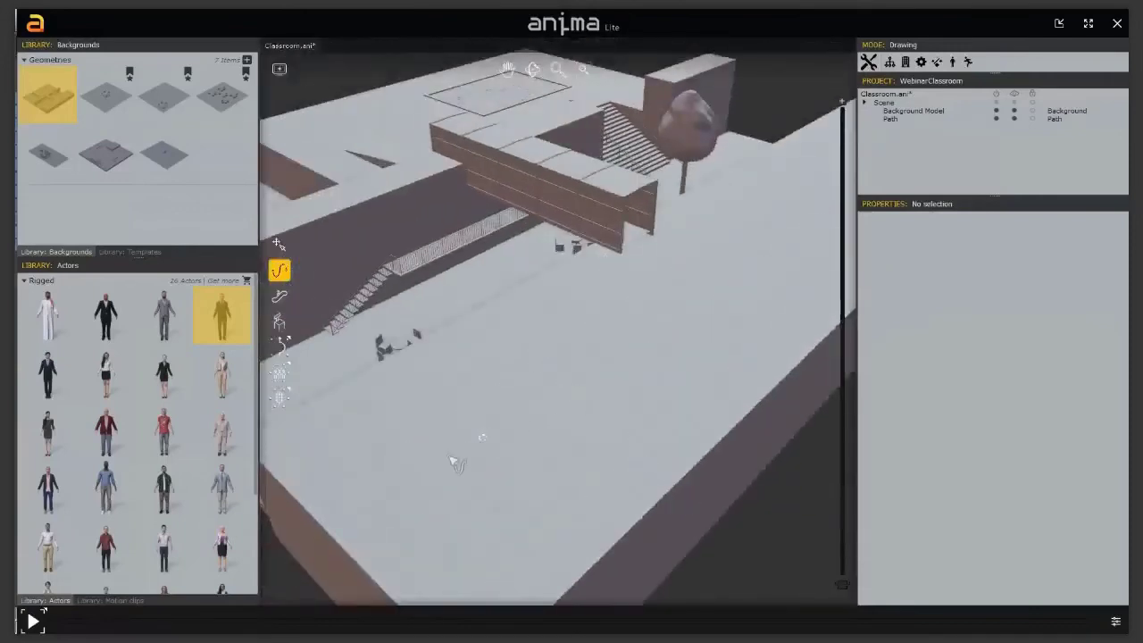
{"action": "left_click", "coordinate": [449, 470]}
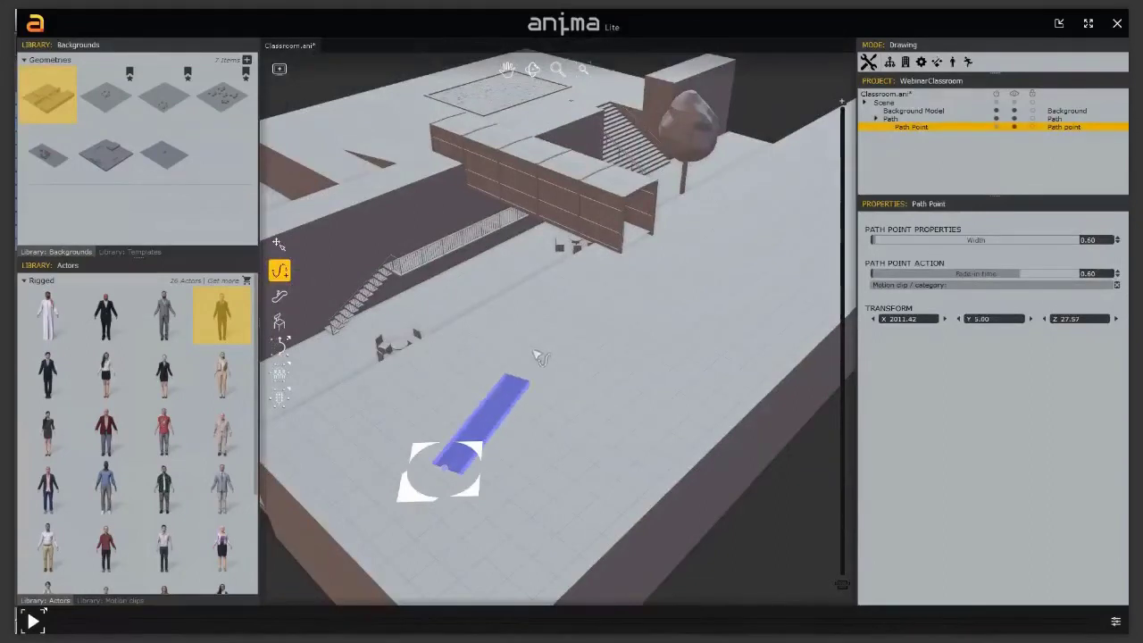
{"action": "left_click", "coordinate": [541, 328]}
{"action": "left_click", "coordinate": [706, 284]}
{"action": "left_click", "coordinate": [815, 218]}
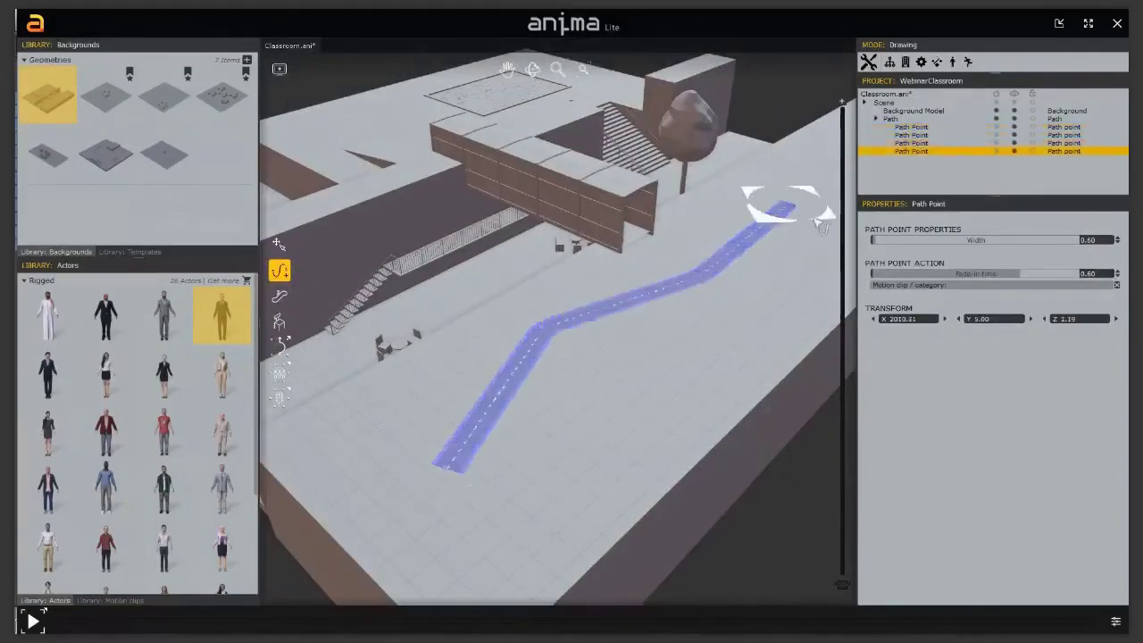
{"action": "left_click", "coordinate": [808, 237]}
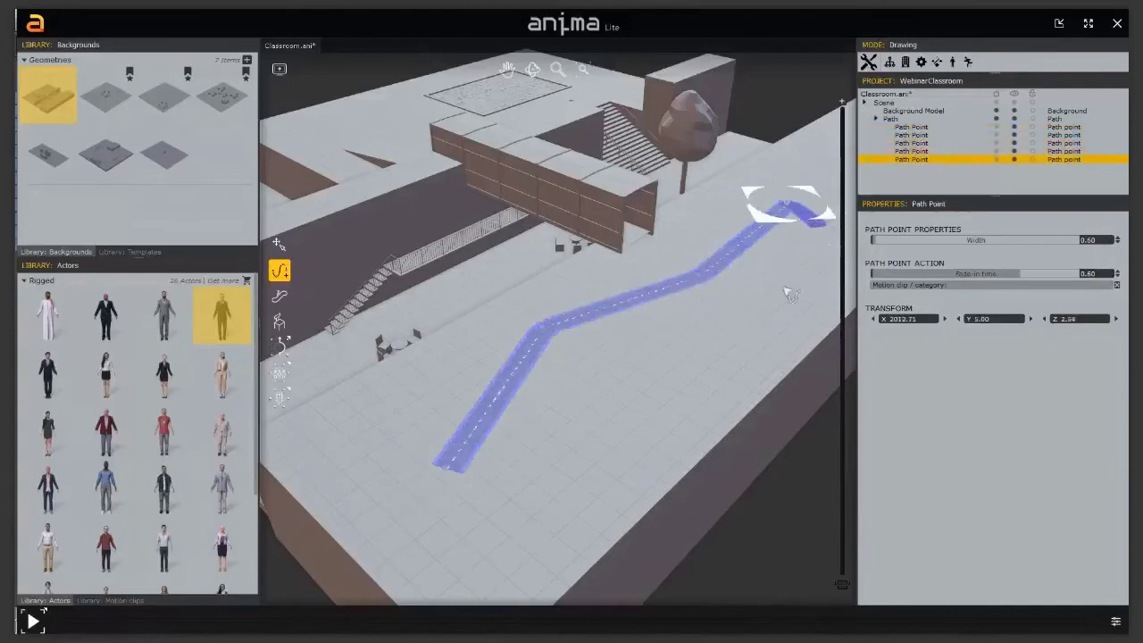
{"action": "left_click", "coordinate": [755, 327]}
{"action": "right_click", "coordinate": [642, 370]}
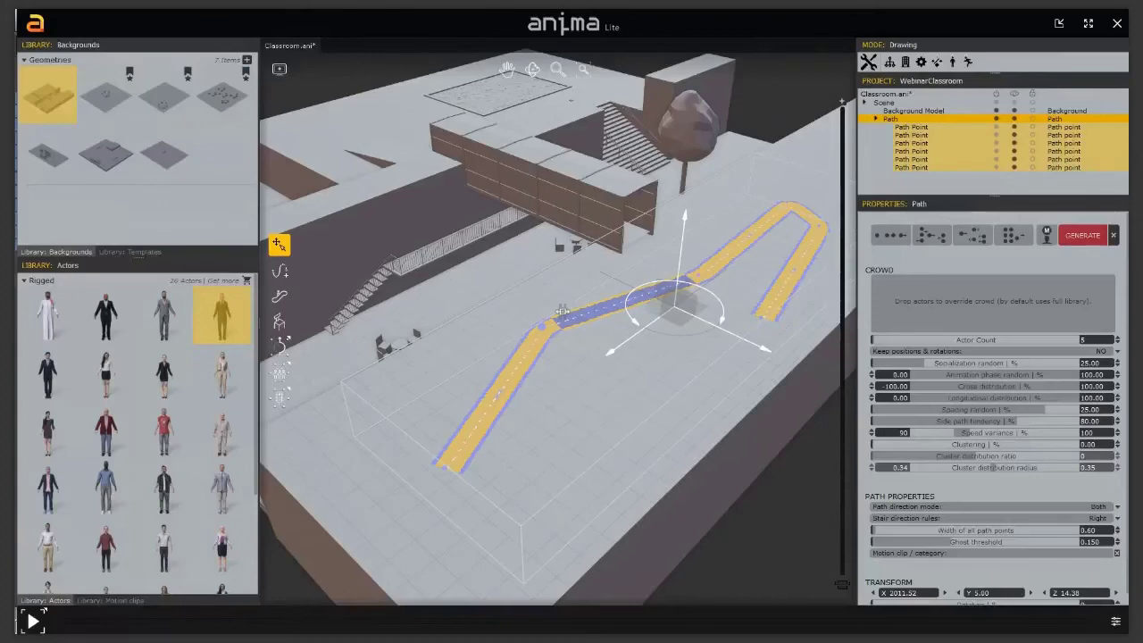
Delete the whole six-point path from the building scene.
{"action": "mouse_move", "coordinate": [595, 403]}
{"action": "middle_mouse_down"}
{"action": "mouse_move", "coordinate": [678, 395]}
{"action": "mouse_move", "coordinate": [682, 380]}
{"action": "mouse_move", "coordinate": [622, 378]}
{"action": "mouse_move", "coordinate": [638, 414]}
{"action": "mouse_move", "coordinate": [607, 384]}
{"action": "mouse_move", "coordinate": [605, 395]}
{"action": "middle_mouse_up"}
{"action": "scroll", "coordinate": [618, 402], "scroll_direction": "down", "scroll_amount": 5}
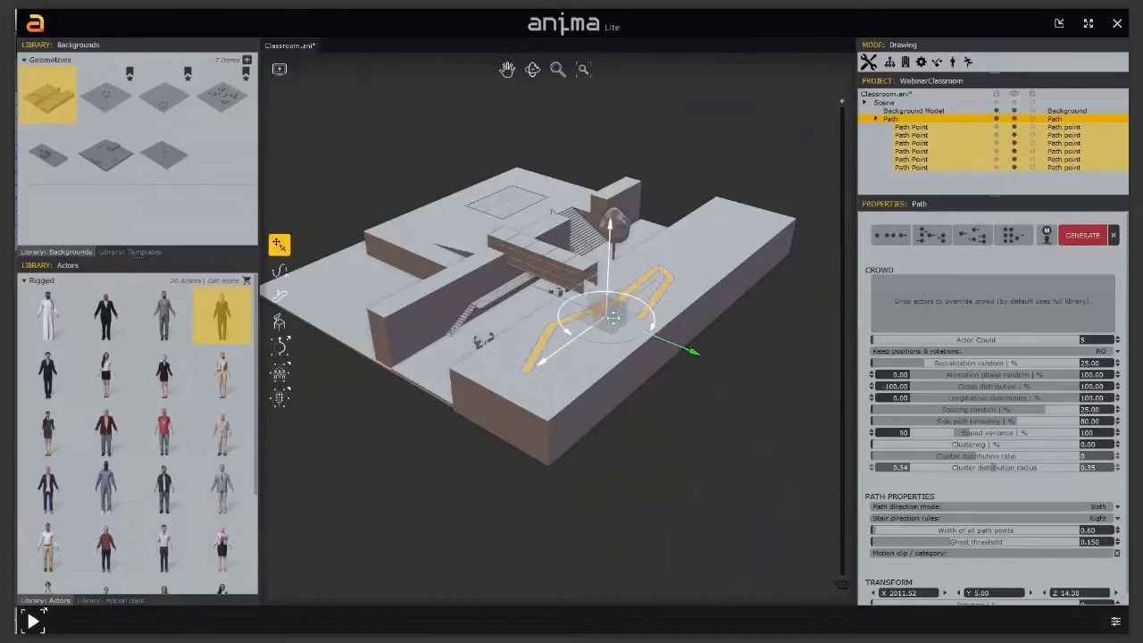
{"action": "key", "text": "Delete"}
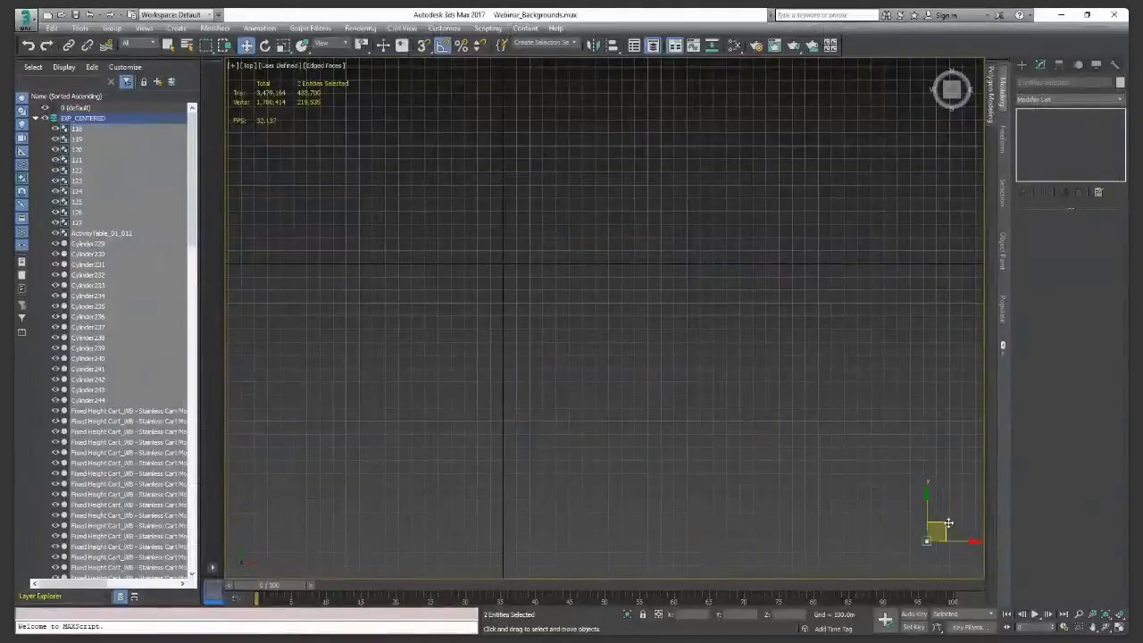
Switch to 3ds Max and move the selected floor and table back close to the world origin.
{"action": "left_click_drag", "start_coordinate": [944, 524], "coordinate": [521, 247]}
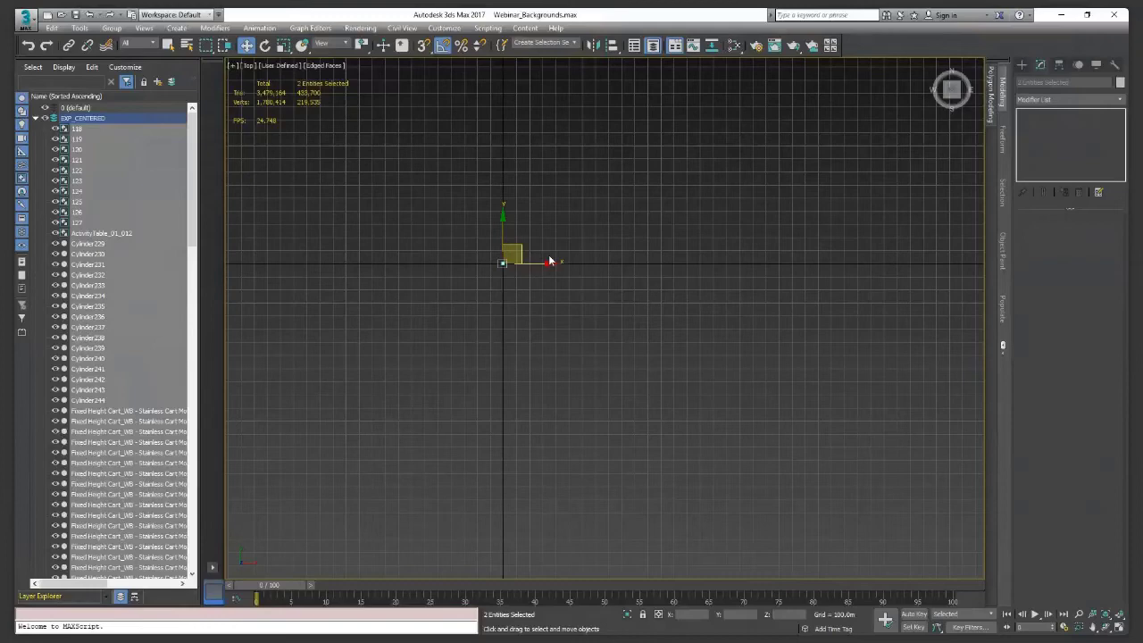
{"action": "key", "text": "z"}
{"action": "scroll", "coordinate": [554, 308], "scroll_direction": "down", "scroll_amount": 6}
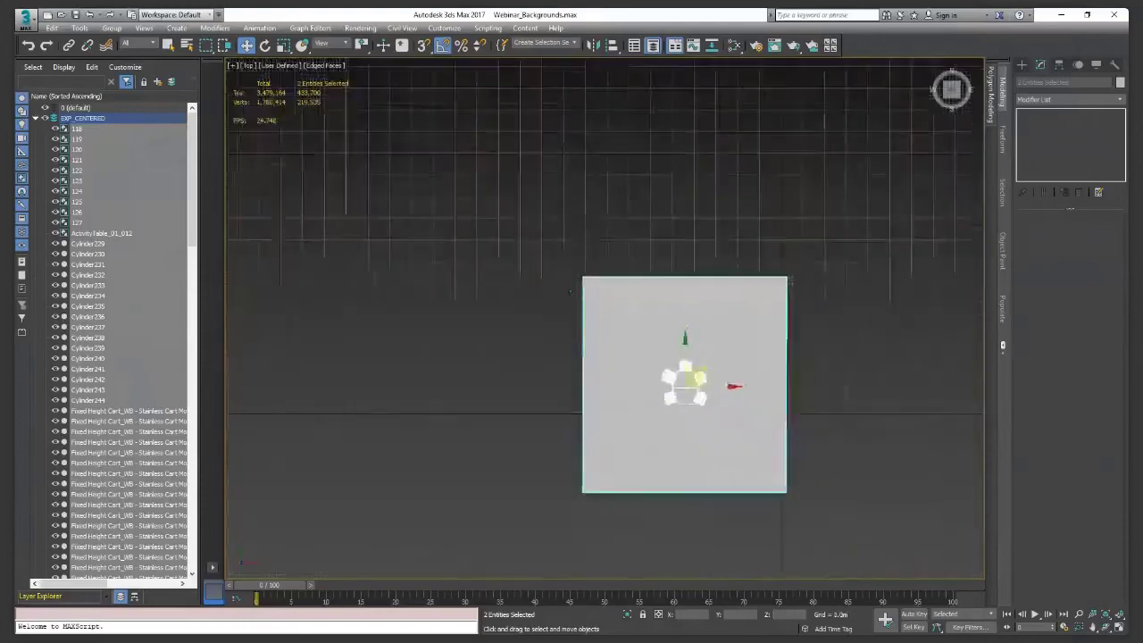
{"action": "middle_click_drag", "start_coordinate": [586, 364], "coordinate": [487, 322]}
{"action": "left_click_drag", "start_coordinate": [554, 285], "coordinate": [603, 302]}
{"action": "scroll", "coordinate": [603, 302], "scroll_direction": "down", "scroll_amount": 2}
{"action": "middle_click_drag", "start_coordinate": [596, 328], "coordinate": [567, 312]}
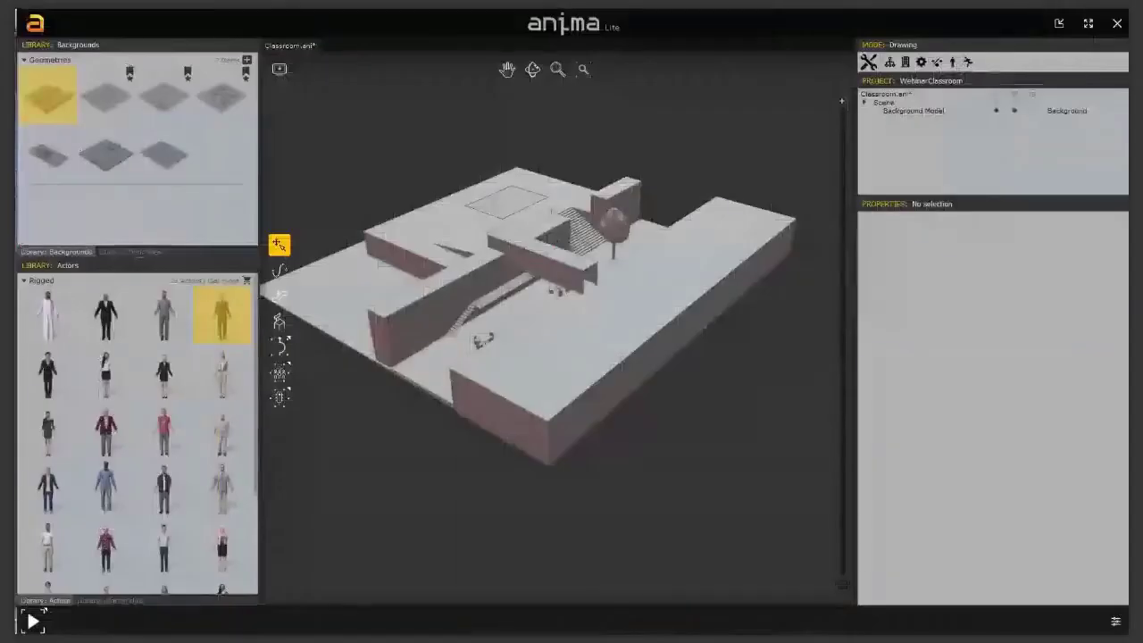
Switch to anima and replace the building background model with Classroom_Cornered from the background library.
{"action": "left_click", "coordinate": [929, 111]}
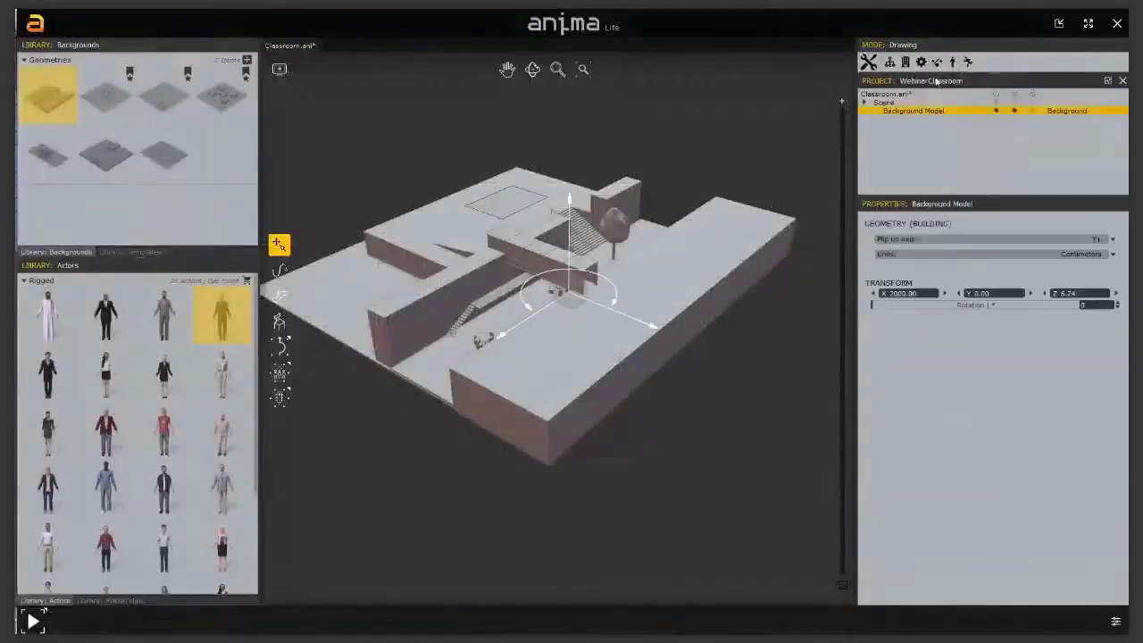
{"action": "key", "text": "Delete"}
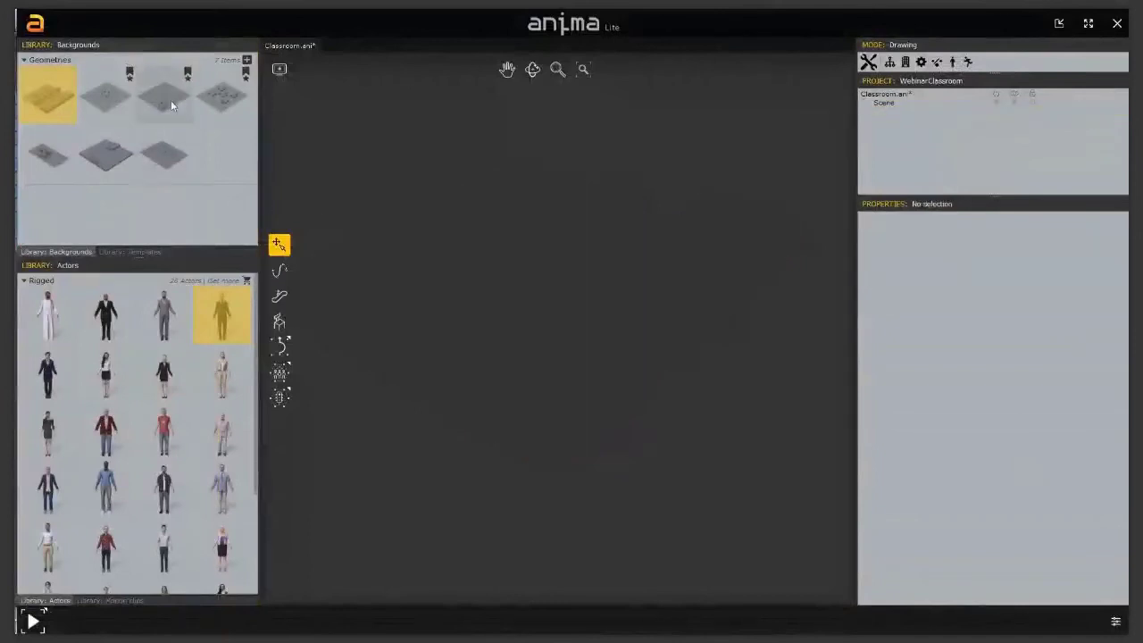
{"action": "left_click_drag", "start_coordinate": [170, 99], "coordinate": [582, 348]}
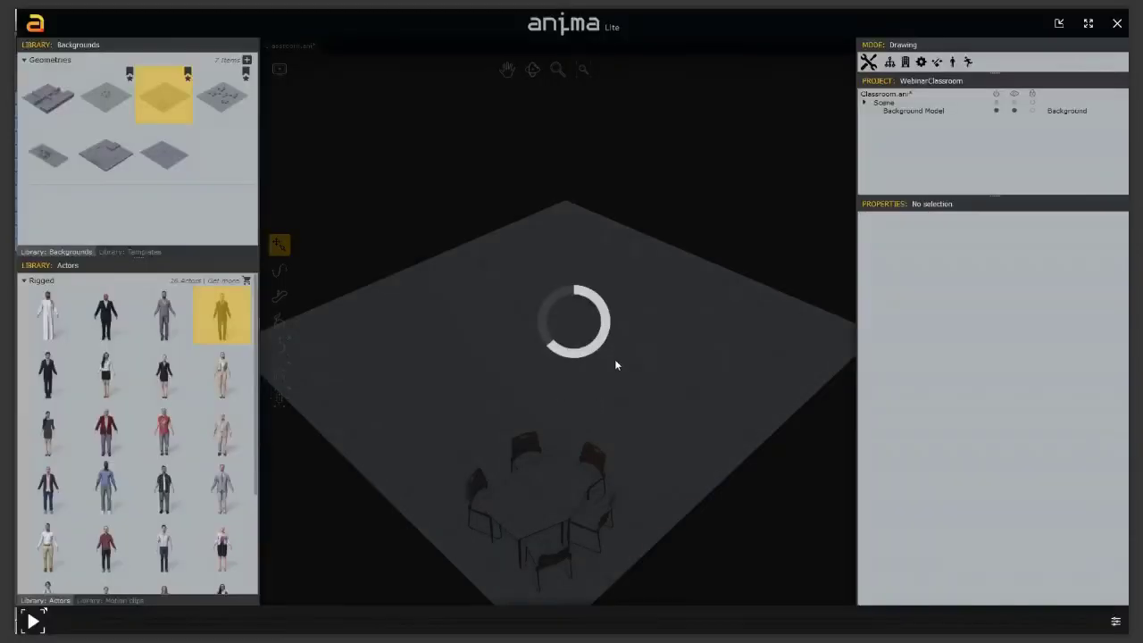
{"action": "middle_click_drag", "start_coordinate": [613, 360], "coordinate": [579, 378], "text": "alt"}
{"action": "scroll", "coordinate": [575, 391], "scroll_direction": "up", "scroll_amount": 1}
{"action": "right_click_drag", "start_coordinate": [575, 393], "coordinate": [595, 241], "text": "alt"}
{"action": "right_click_drag", "start_coordinate": [565, 351], "coordinate": [574, 314], "text": "alt"}
{"action": "middle_click_drag", "start_coordinate": [556, 379], "coordinate": [563, 335], "text": "alt"}
{"action": "middle_click_drag", "start_coordinate": [607, 302], "coordinate": [641, 267]}
Select the Classroom_Cornered model, examine its transform gizmo's position relative to the table from several angles, and undo the trial rotation.
{"action": "left_click", "coordinate": [904, 111]}
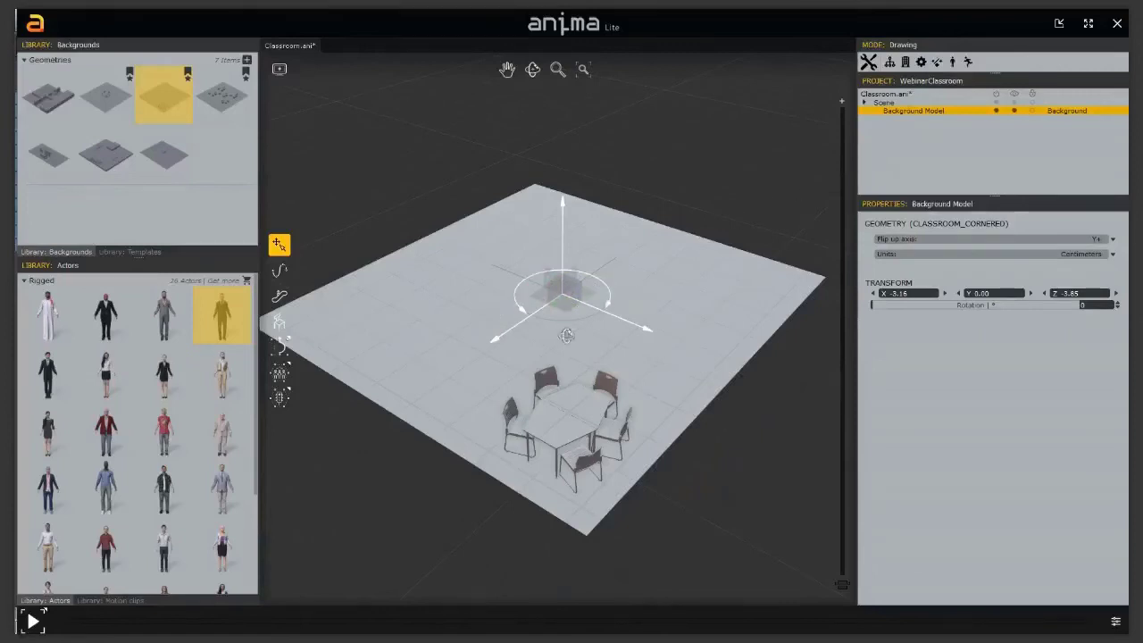
{"action": "middle_click_drag", "start_coordinate": [600, 334], "coordinate": [477, 343]}
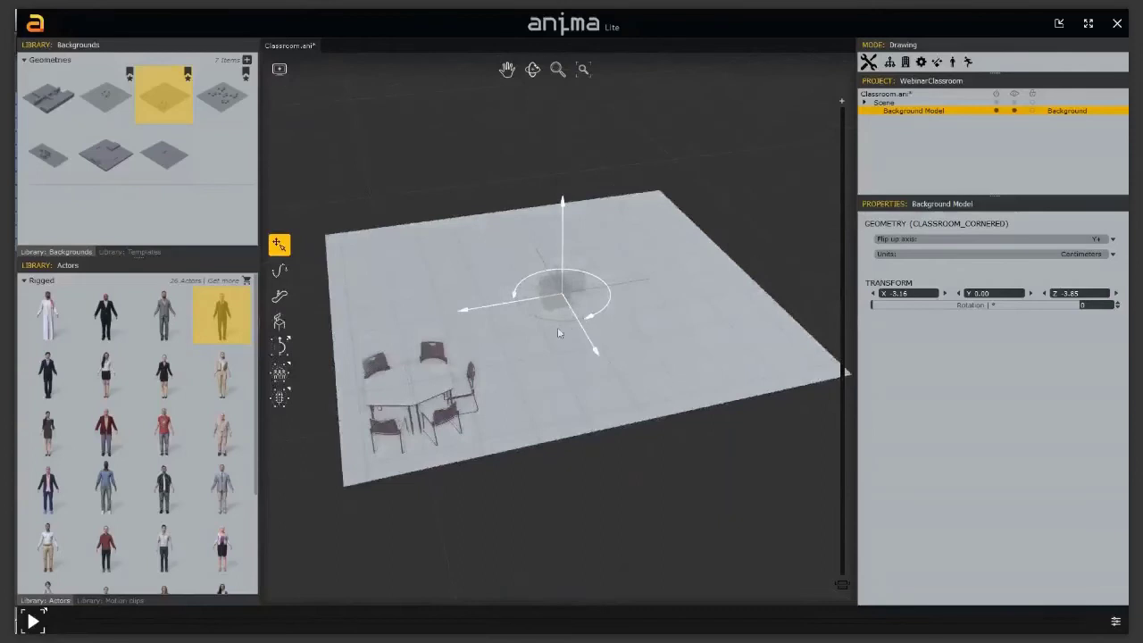
{"action": "mouse_move", "coordinate": [540, 336]}
{"action": "middle_mouse_down"}
{"action": "mouse_move", "coordinate": [624, 337]}
{"action": "mouse_move", "coordinate": [518, 343]}
{"action": "middle_mouse_up"}
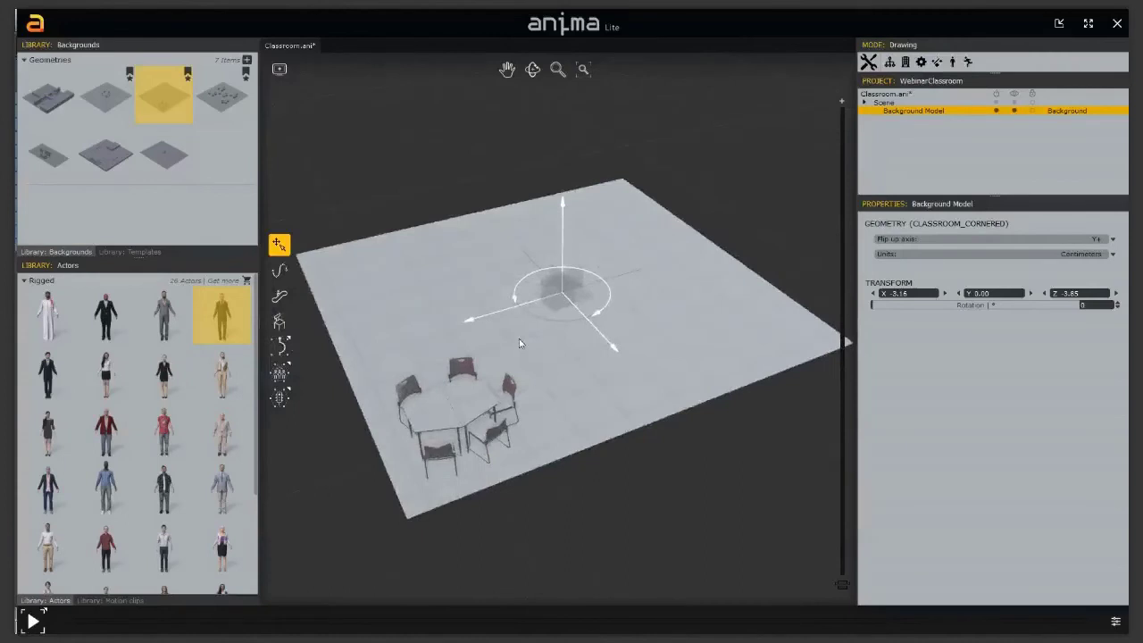
{"action": "middle_click_drag", "start_coordinate": [489, 356], "coordinate": [556, 350]}
{"action": "mouse_move", "coordinate": [601, 278]}
{"action": "left_mouse_down"}
{"action": "mouse_move", "coordinate": [597, 300]}
{"action": "mouse_move", "coordinate": [597, 245]}
{"action": "mouse_move", "coordinate": [601, 287]}
{"action": "left_mouse_up"}
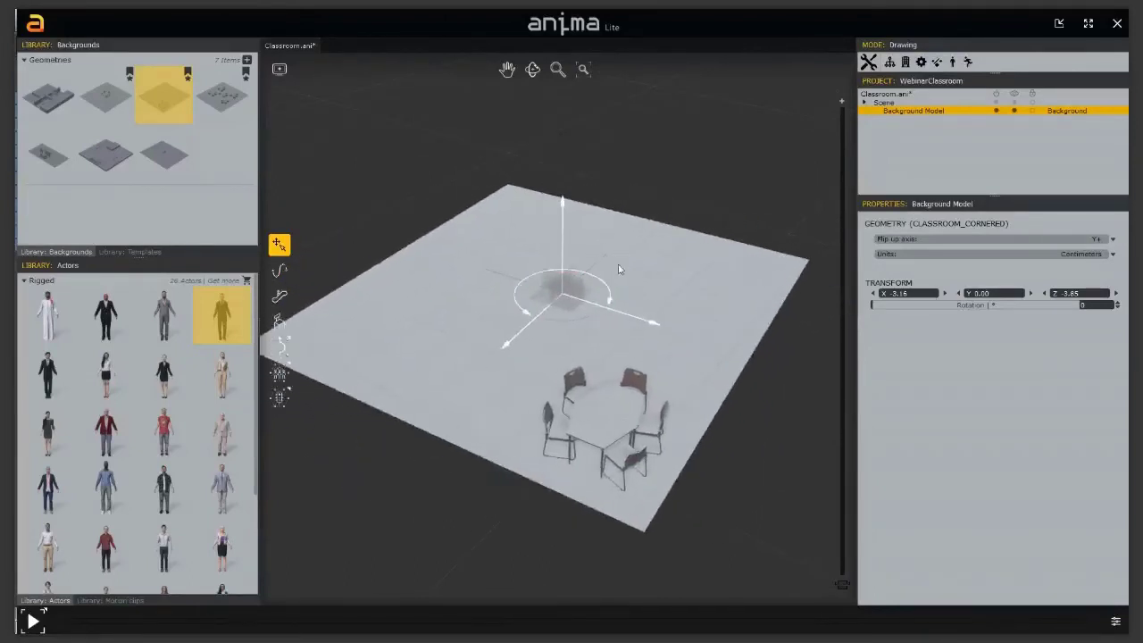
{"action": "key", "text": "ctrl+z"}
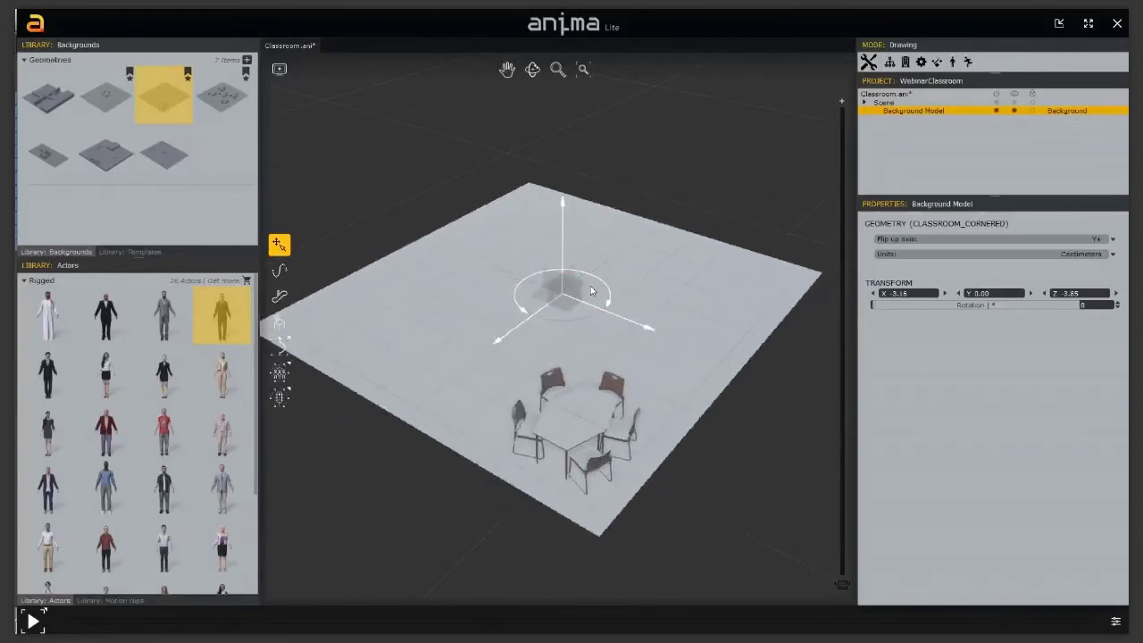
Import Classroom_Pivot.FBX into the background library with Centimeters units and the Y+ up axis, and delete the Classroom_Cornered model from the scene.
{"action": "left_click", "coordinate": [247, 61]}
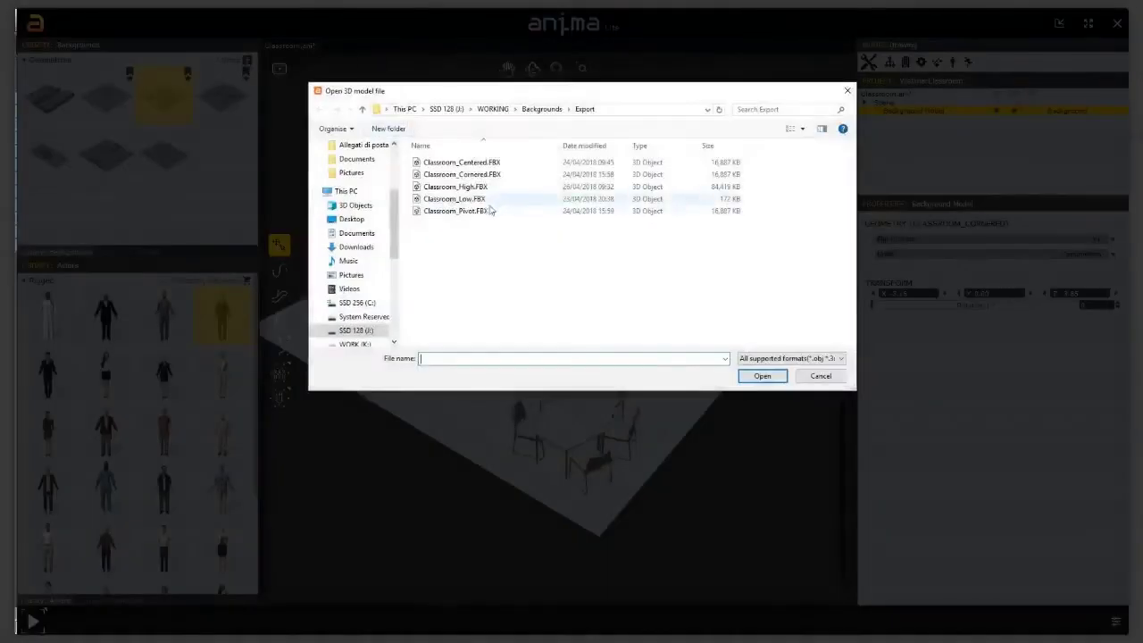
{"action": "left_click", "coordinate": [502, 211]}
{"action": "left_click", "coordinate": [763, 376]}
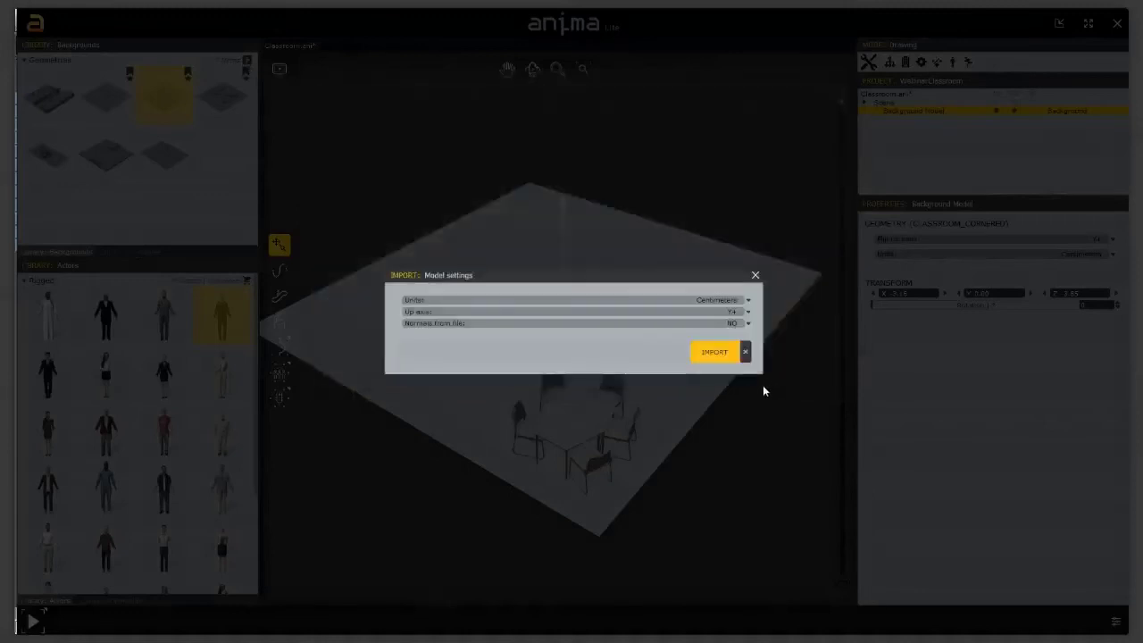
{"action": "left_click", "coordinate": [714, 354]}
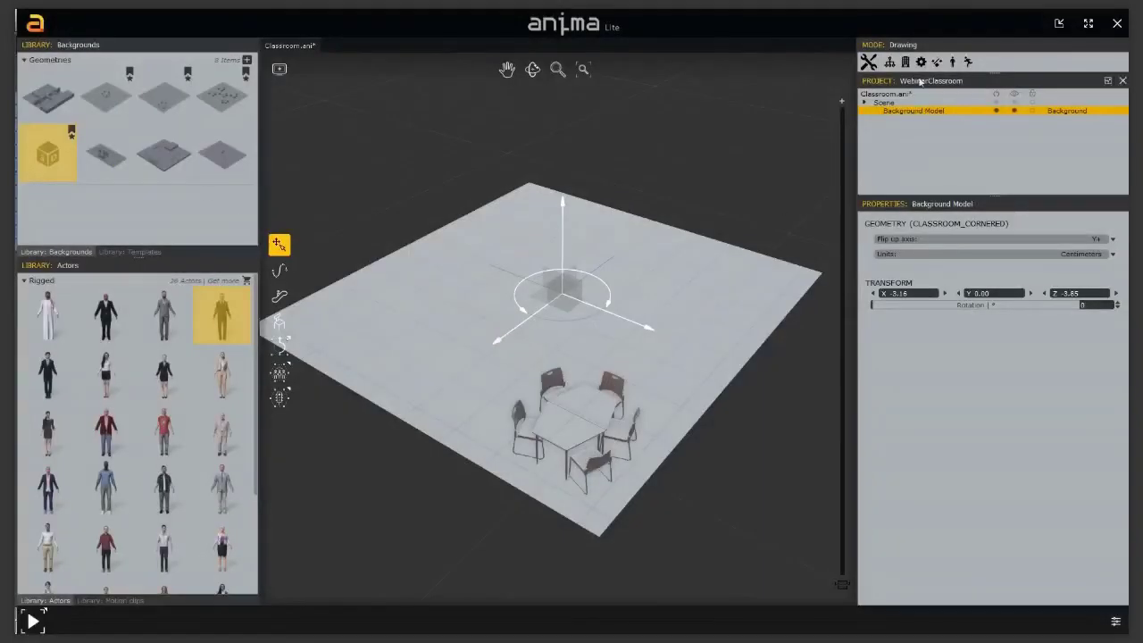
{"action": "key", "text": "Delete"}
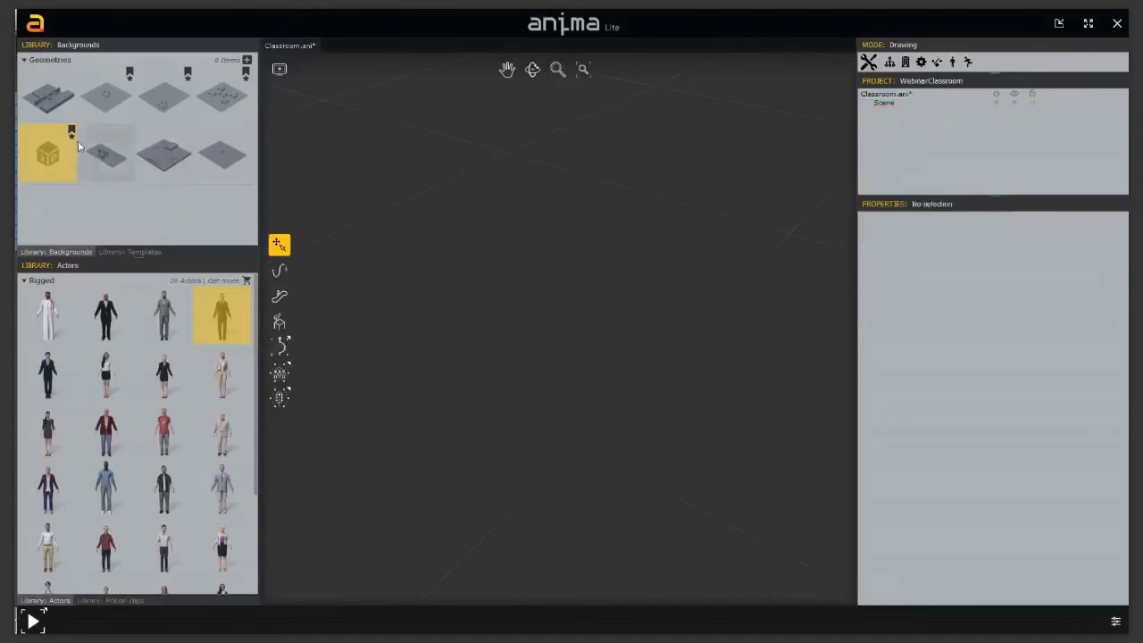
Place the Classroom_Pivot background model in the scene and select it.
{"action": "left_click_drag", "start_coordinate": [50, 161], "coordinate": [571, 359]}
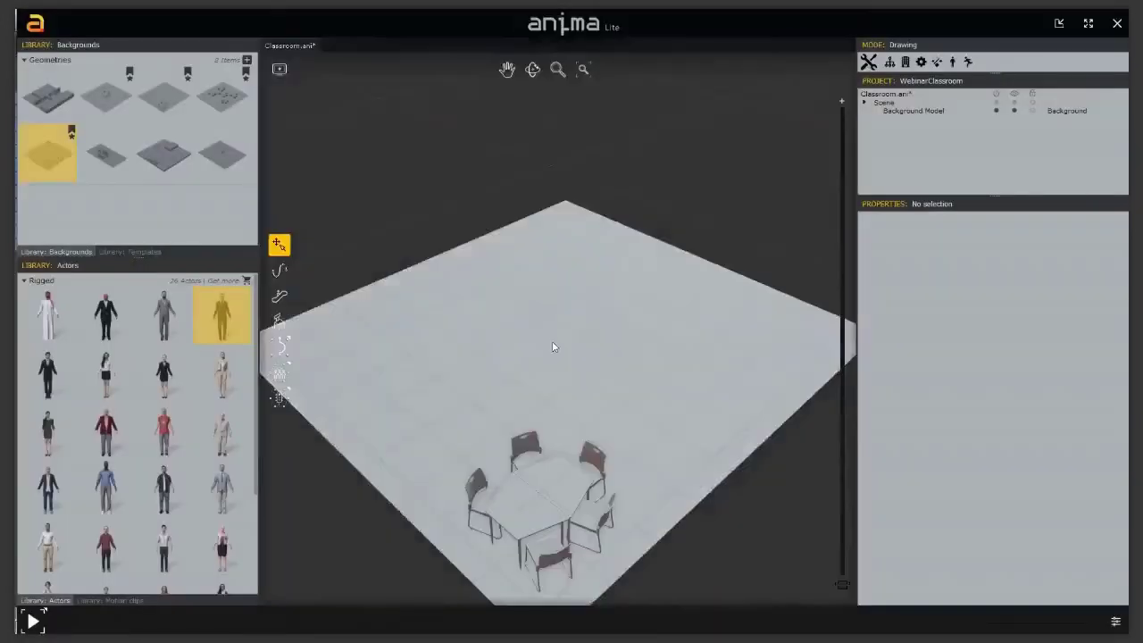
{"action": "middle_click_drag", "start_coordinate": [428, 380], "coordinate": [511, 438]}
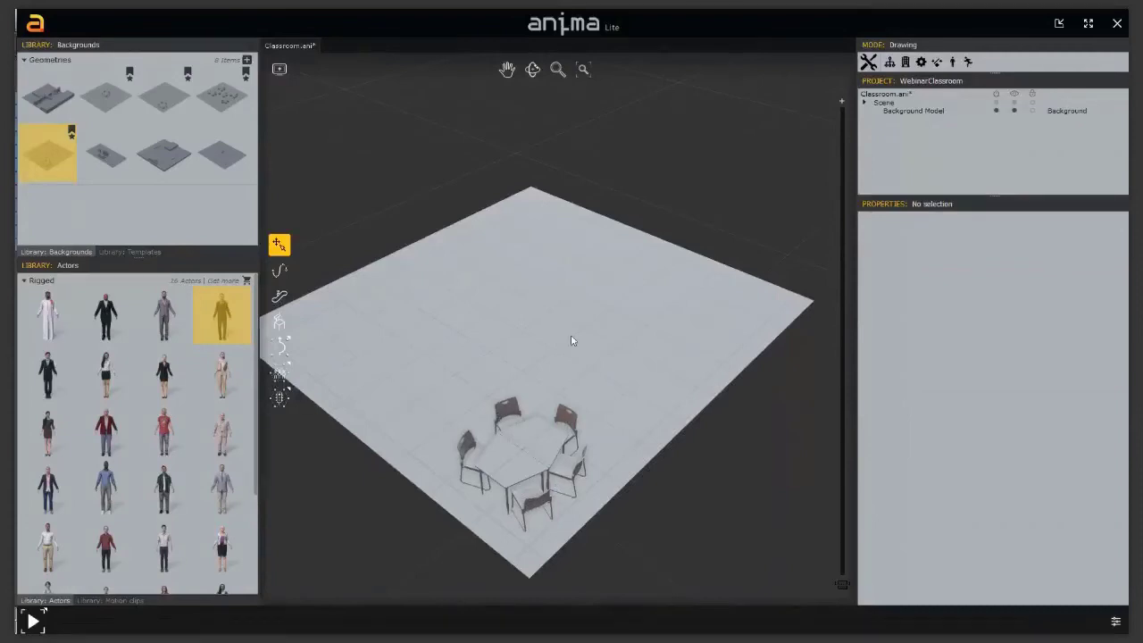
{"action": "left_click", "coordinate": [906, 113]}
Examine the Classroom_Pivot gizmo's position relative to the floor and table, try rotating the model around it, and undo the rotation.
{"action": "middle_click_drag", "start_coordinate": [518, 177], "coordinate": [487, 161]}
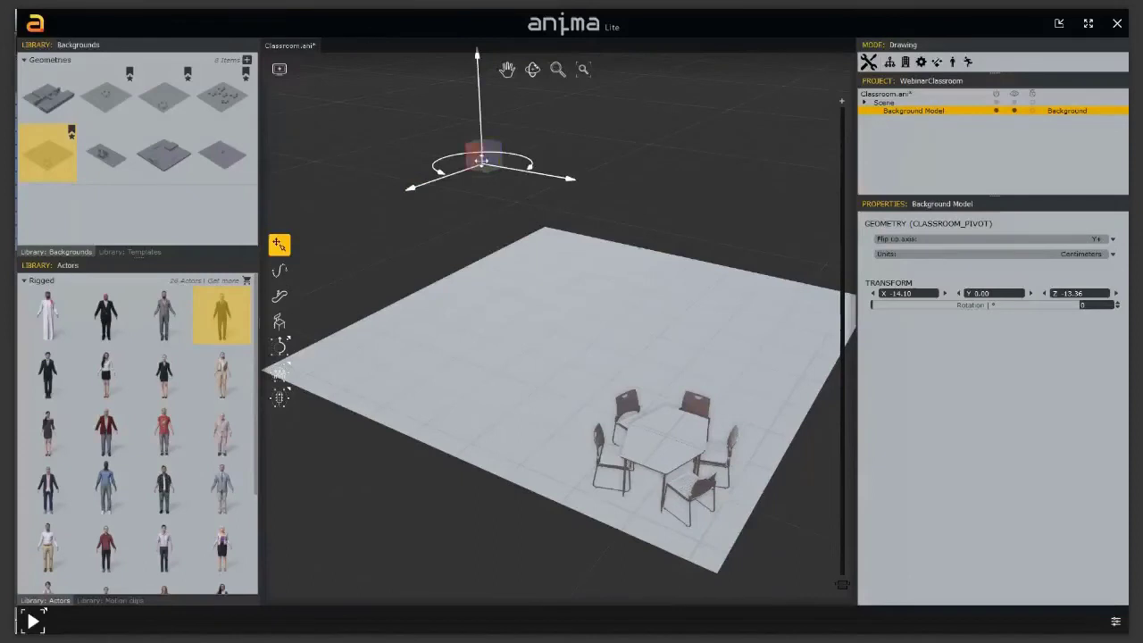
{"action": "middle_click_drag", "start_coordinate": [564, 257], "coordinate": [567, 288]}
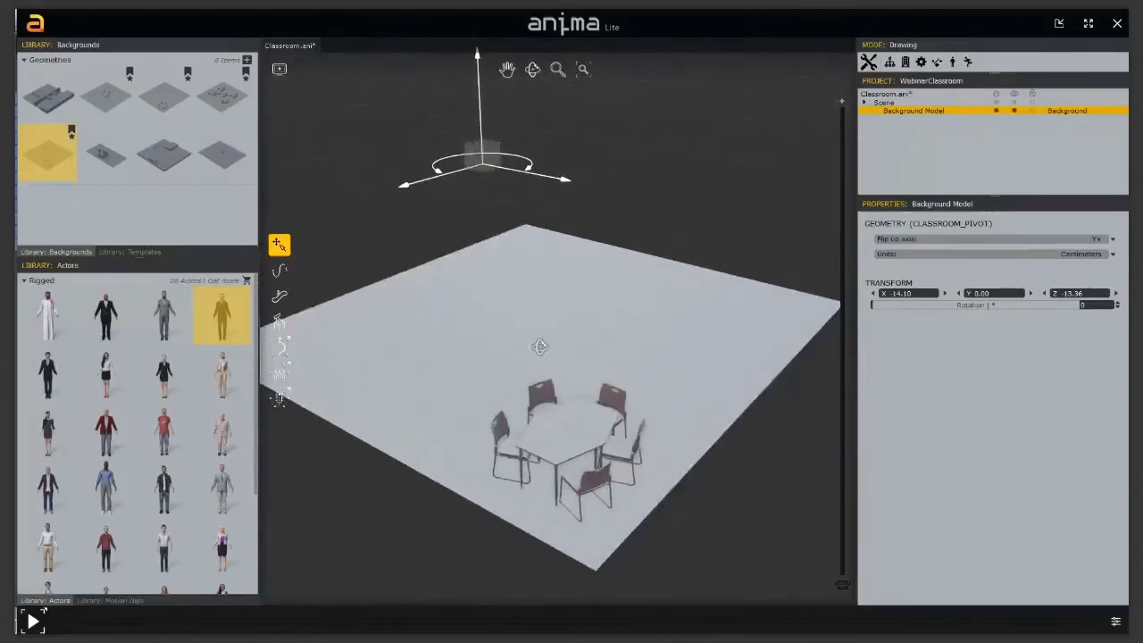
{"action": "middle_click_drag", "start_coordinate": [539, 346], "coordinate": [548, 363]}
{"action": "mouse_move", "coordinate": [526, 155]}
{"action": "left_mouse_down"}
{"action": "mouse_move", "coordinate": [530, 141]}
{"action": "mouse_move", "coordinate": [526, 158]}
{"action": "left_mouse_up"}
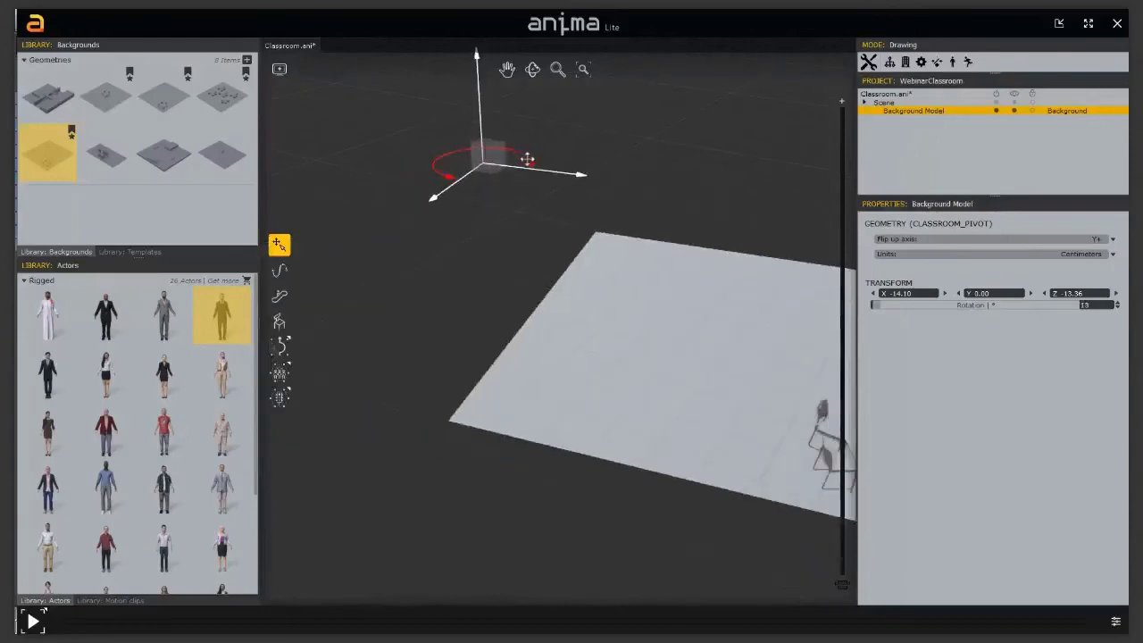
{"action": "key", "text": "ctrl+z"}
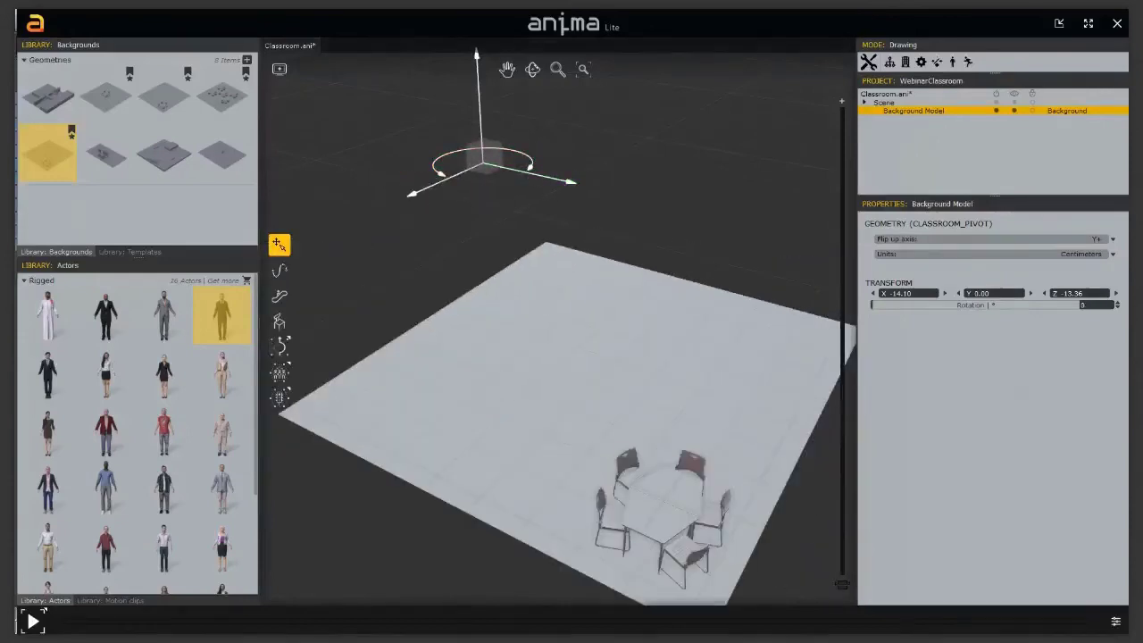
Switch to 3ds Max and move the selected floor and table diagonally away from the world origin.
{"action": "key", "text": "alt+Tab"}
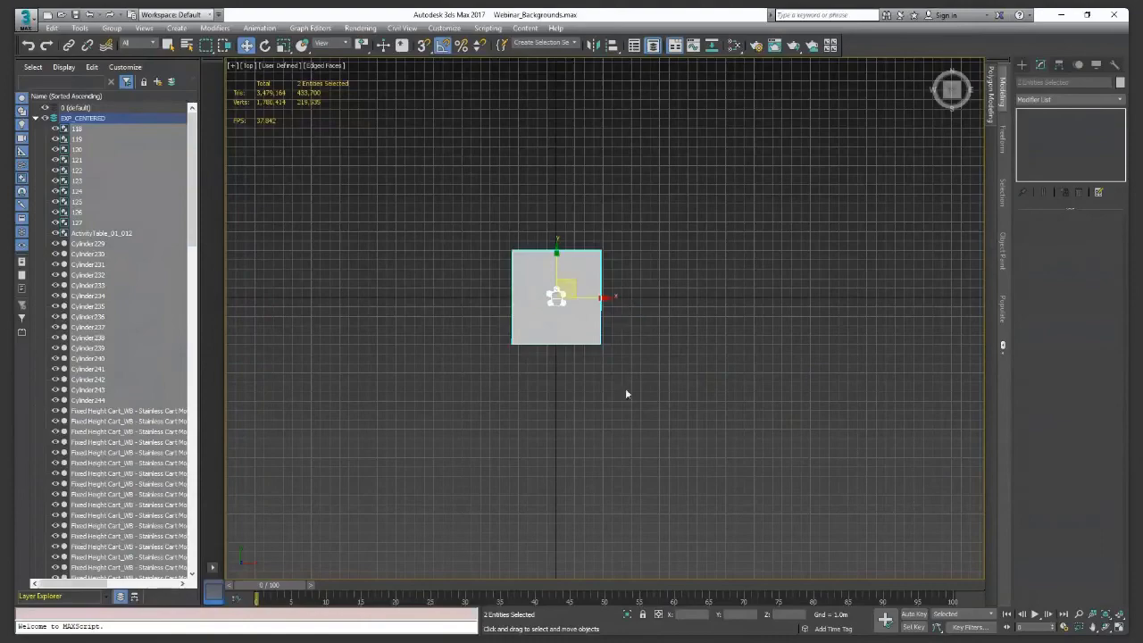
{"action": "middle_click_drag", "start_coordinate": [635, 417], "coordinate": [523, 350]}
{"action": "scroll", "coordinate": [551, 355], "scroll_direction": "down", "scroll_amount": 2}
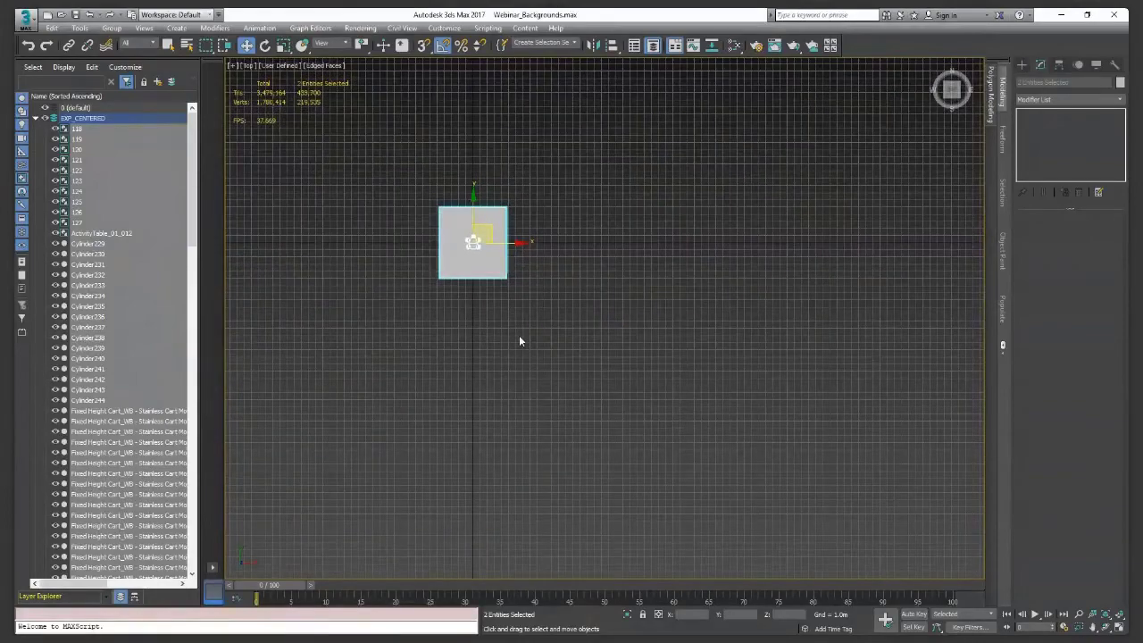
{"action": "left_click_drag", "start_coordinate": [485, 224], "coordinate": [583, 311]}
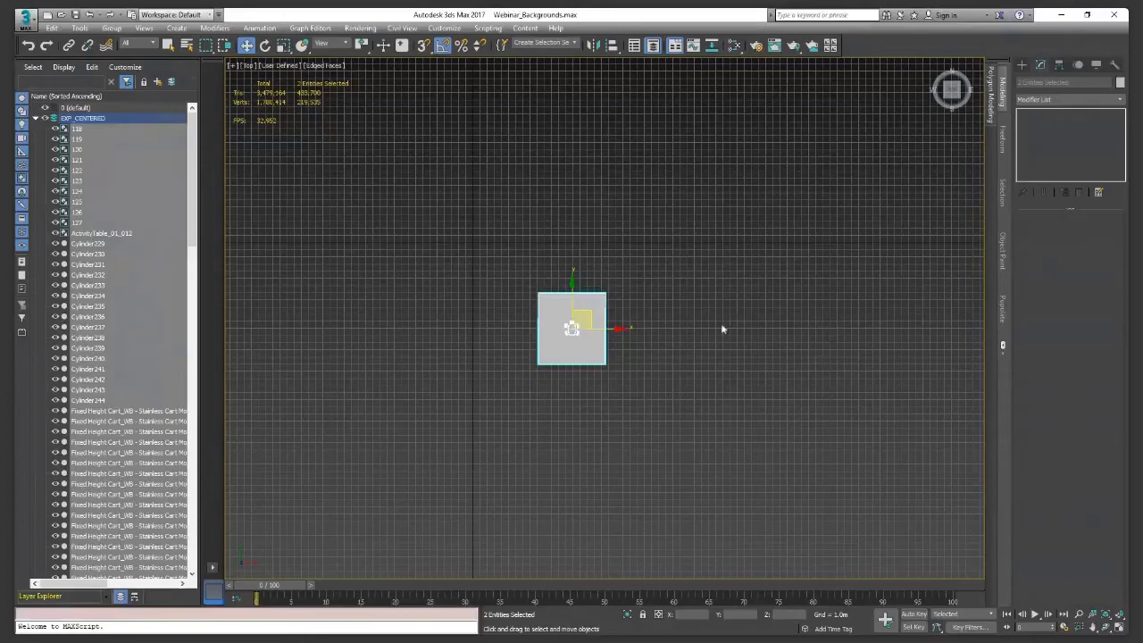
Switch to anima and replace the Classroom_Pivot model with the building background from the background library.
{"action": "left_click", "coordinate": [1061, 15]}
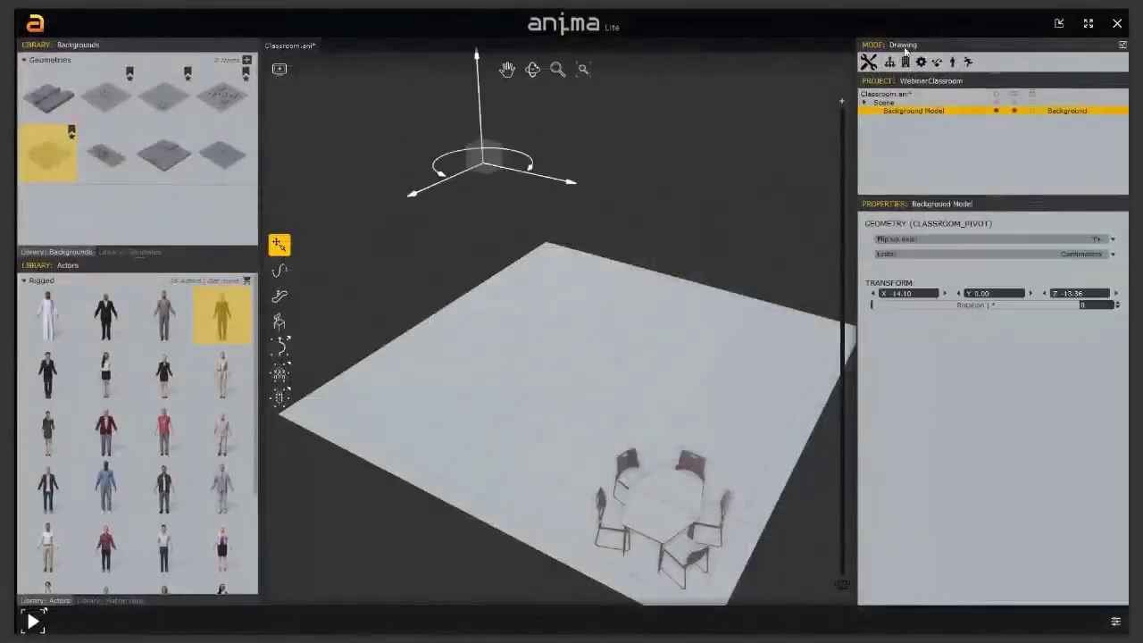
{"action": "key", "text": "Delete"}
{"action": "left_click_drag", "start_coordinate": [47, 93], "coordinate": [579, 313]}
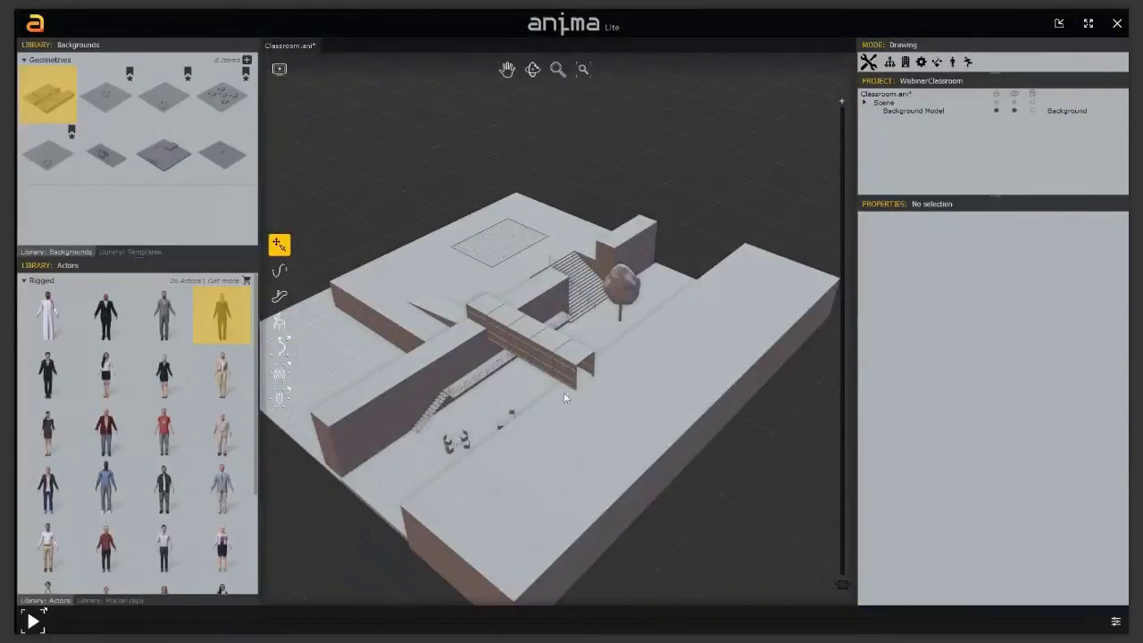
{"action": "mouse_move", "coordinate": [617, 383]}
{"action": "middle_mouse_down"}
{"action": "mouse_move", "coordinate": [616, 393]}
{"action": "mouse_move", "coordinate": [648, 383]}
{"action": "mouse_move", "coordinate": [806, 319]}
{"action": "mouse_move", "coordinate": [688, 388]}
{"action": "mouse_move", "coordinate": [649, 487]}
{"action": "middle_mouse_up"}
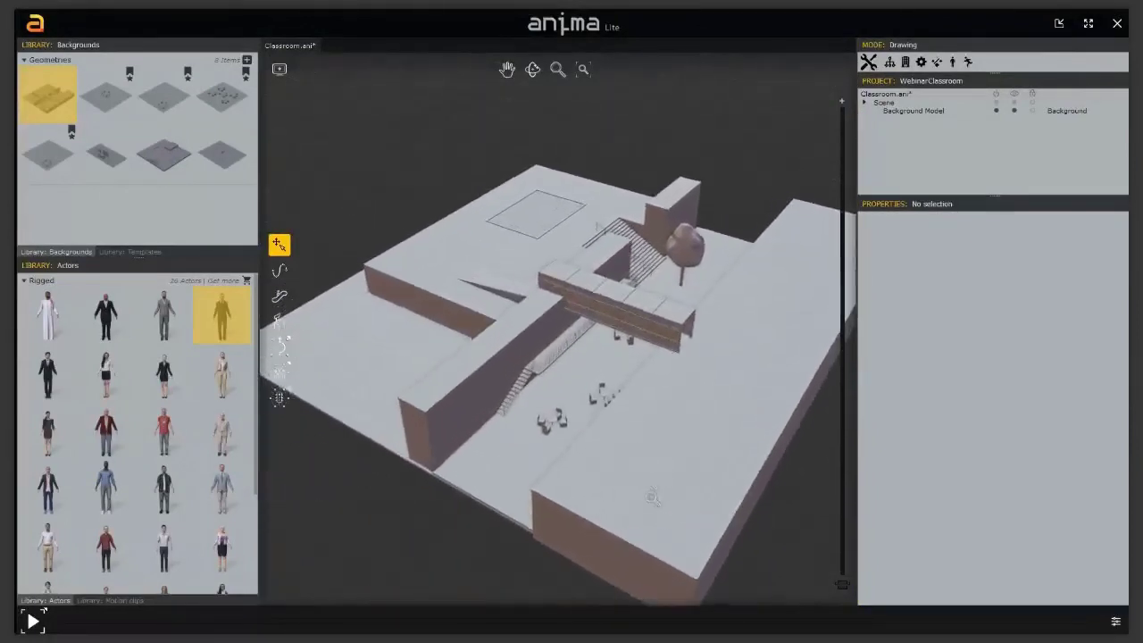
Try to draw a continuous path along the lower floor, passing beneath the bridge and ending beyond the tree.
{"action": "left_click", "coordinate": [280, 270]}
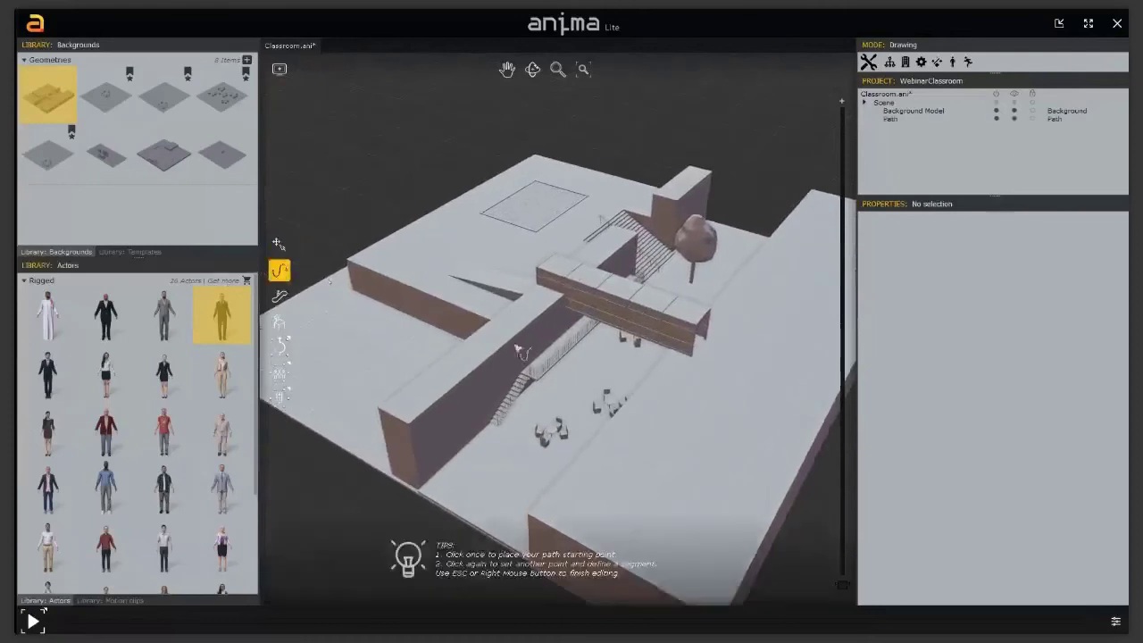
{"action": "left_click", "coordinate": [507, 447]}
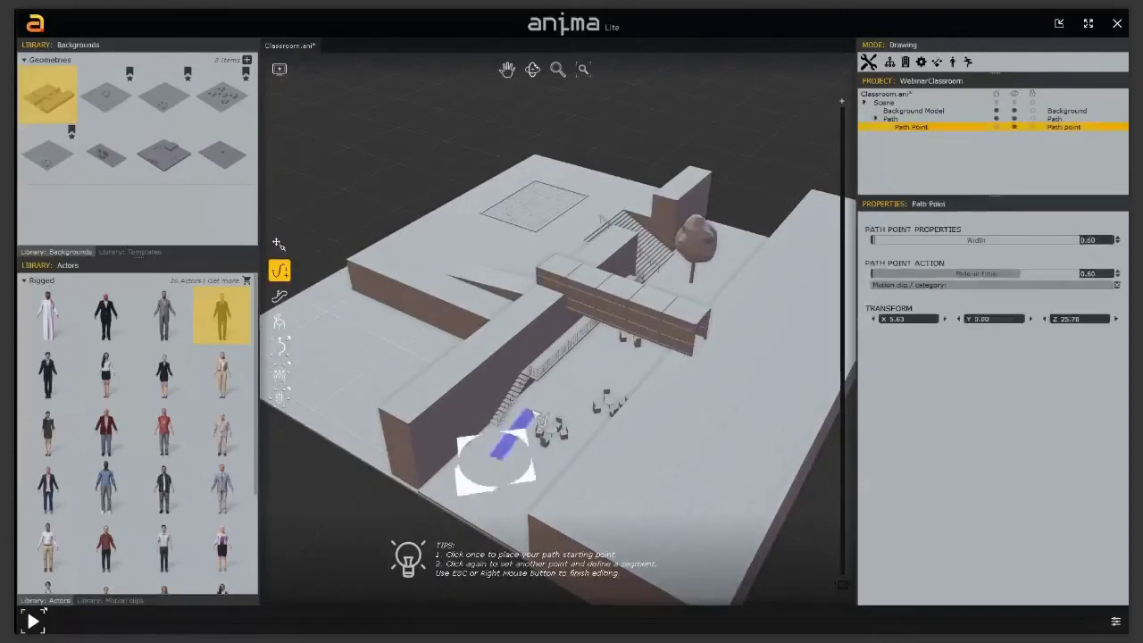
{"action": "left_click", "coordinate": [527, 406]}
{"action": "left_click", "coordinate": [597, 367]}
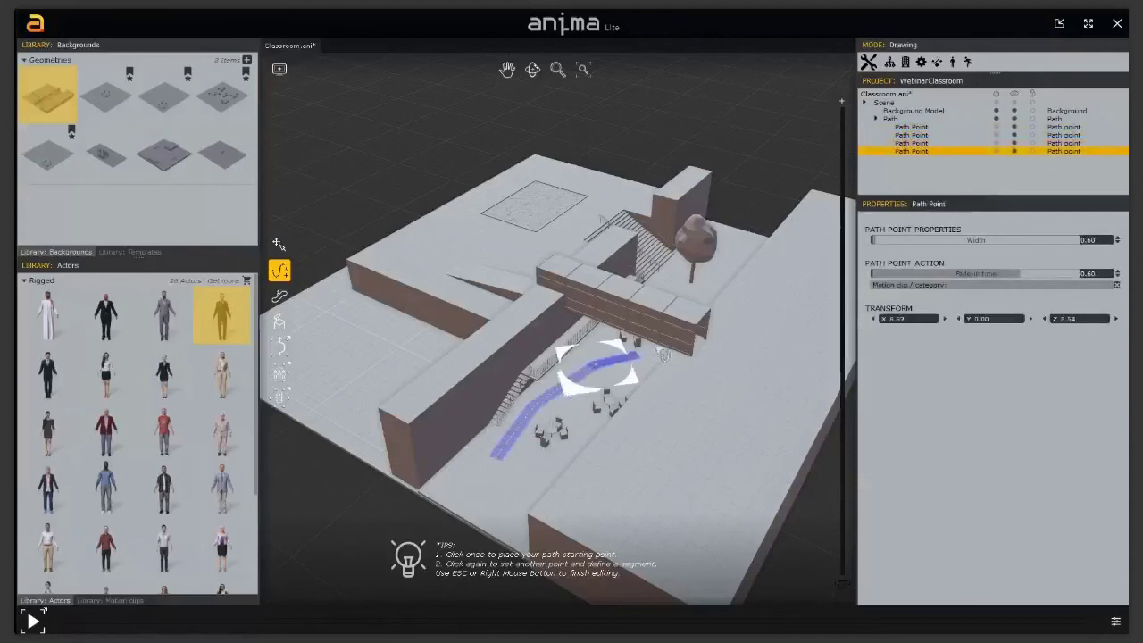
{"action": "left_click", "coordinate": [645, 355]}
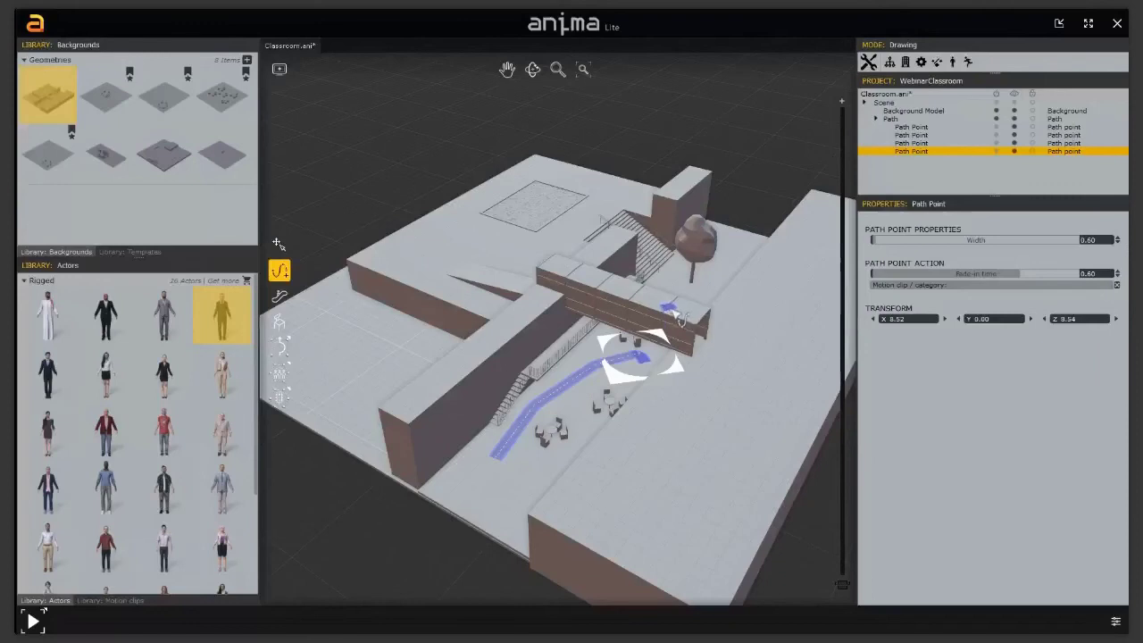
{"action": "left_click", "coordinate": [674, 312]}
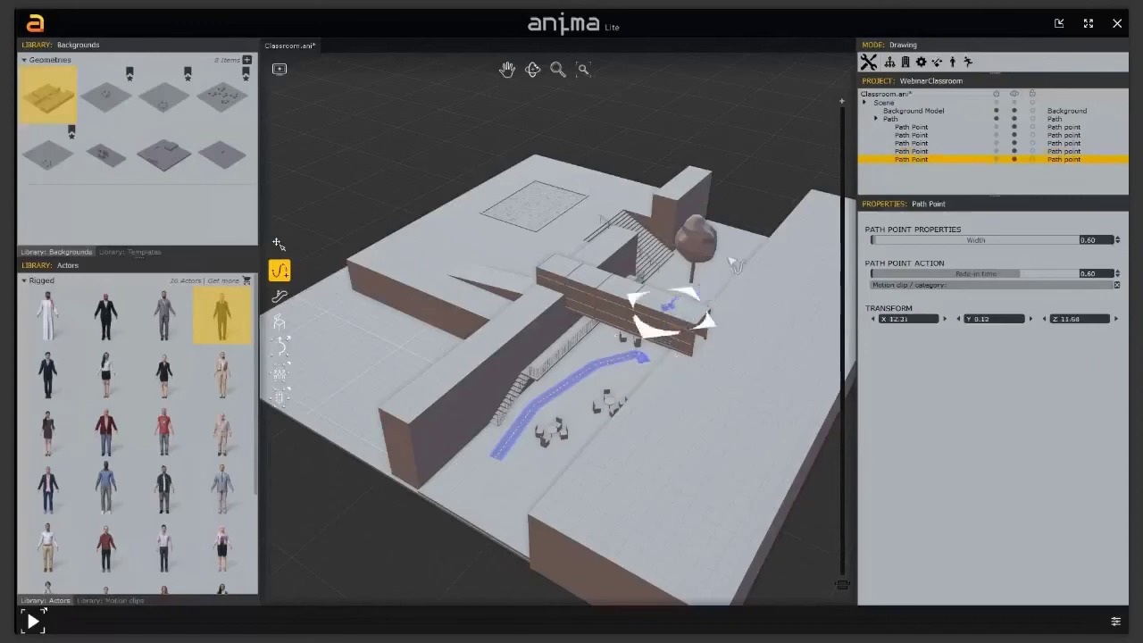
{"action": "left_click", "coordinate": [706, 284]}
{"action": "left_click", "coordinate": [731, 255]}
{"action": "right_click", "coordinate": [715, 257]}
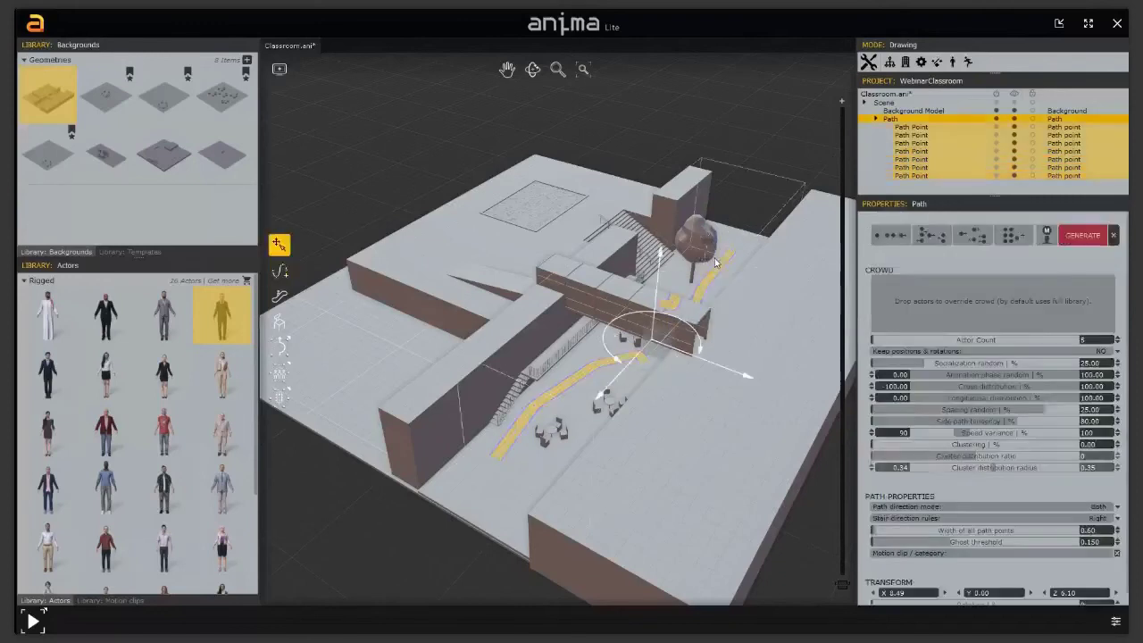
Inspect the path around the bridge from the opposite side and delete the path.
{"action": "middle_click_drag", "start_coordinate": [689, 324], "coordinate": [594, 279]}
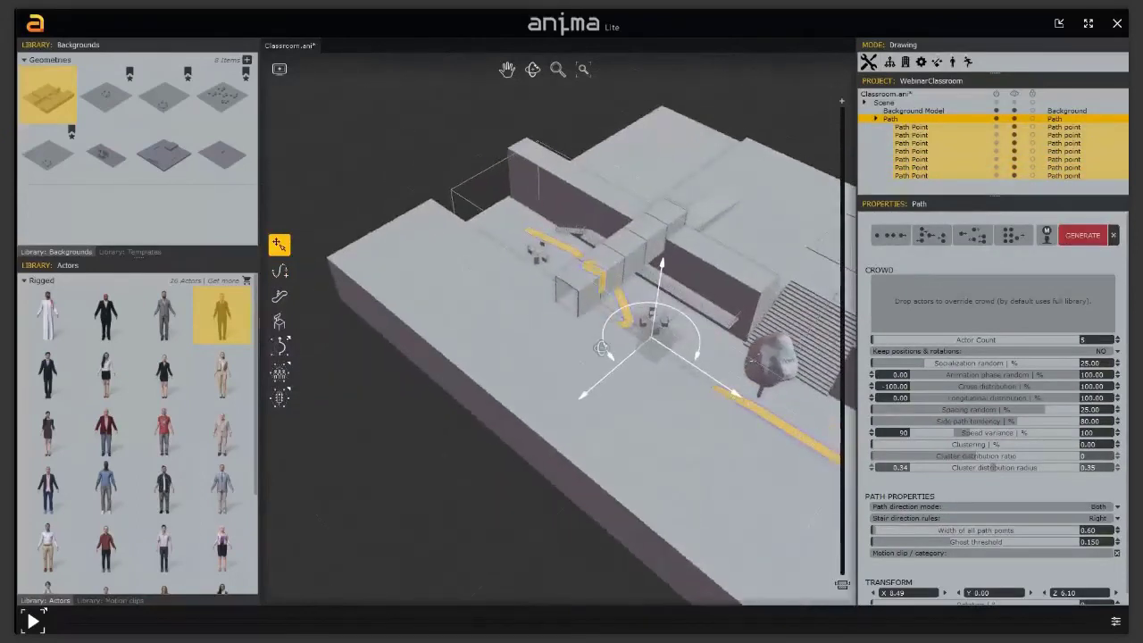
{"action": "middle_click_drag", "start_coordinate": [602, 348], "coordinate": [748, 334]}
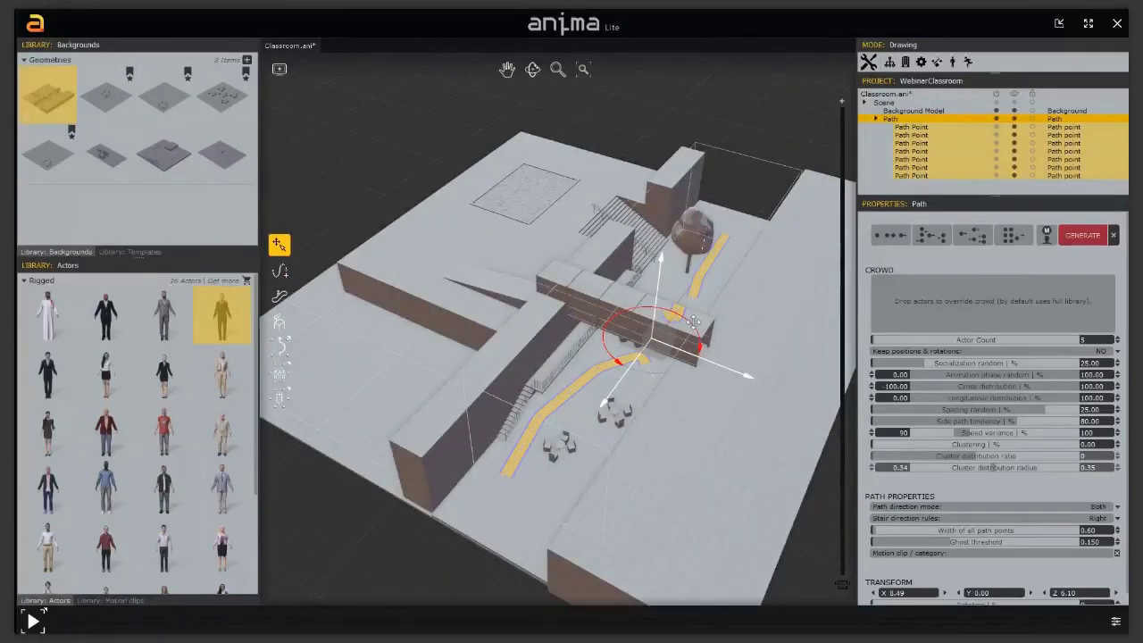
{"action": "key", "text": "Delete"}
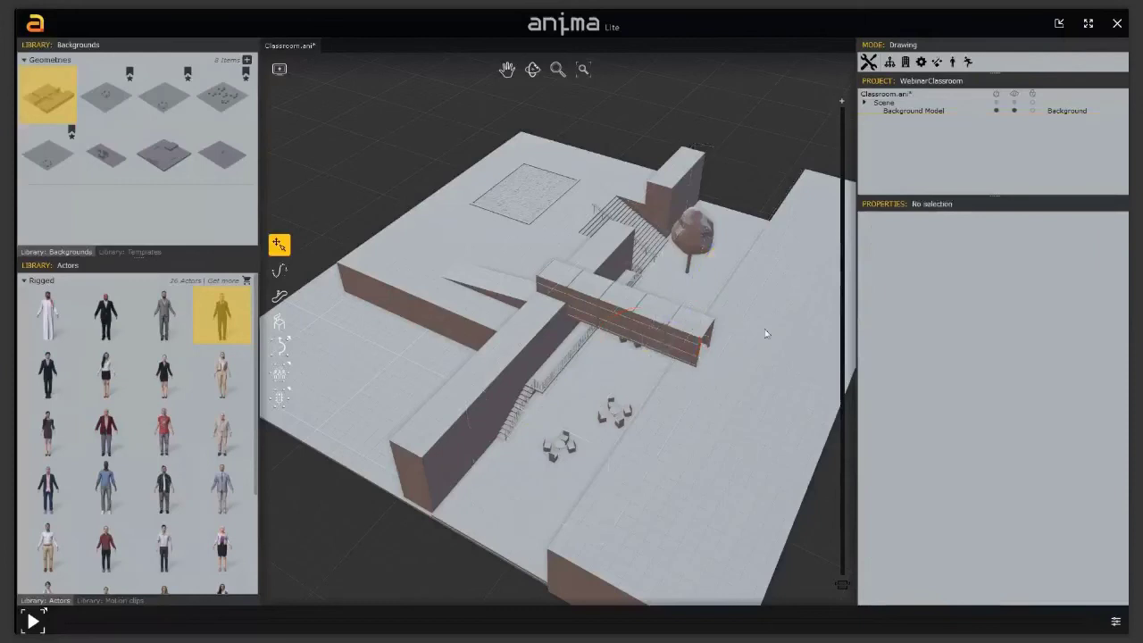
Clip the building below the bridge and draw a path along the lower floor, between the tables and past the tree.
{"action": "left_click_drag", "start_coordinate": [841, 109], "coordinate": [842, 434]}
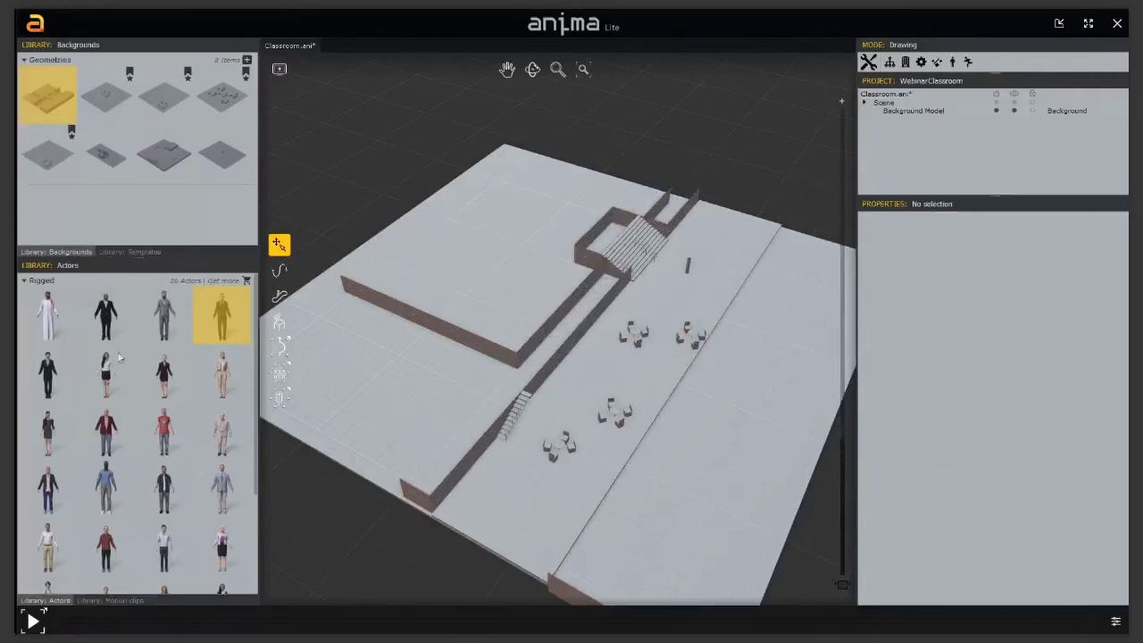
{"action": "left_click", "coordinate": [279, 270]}
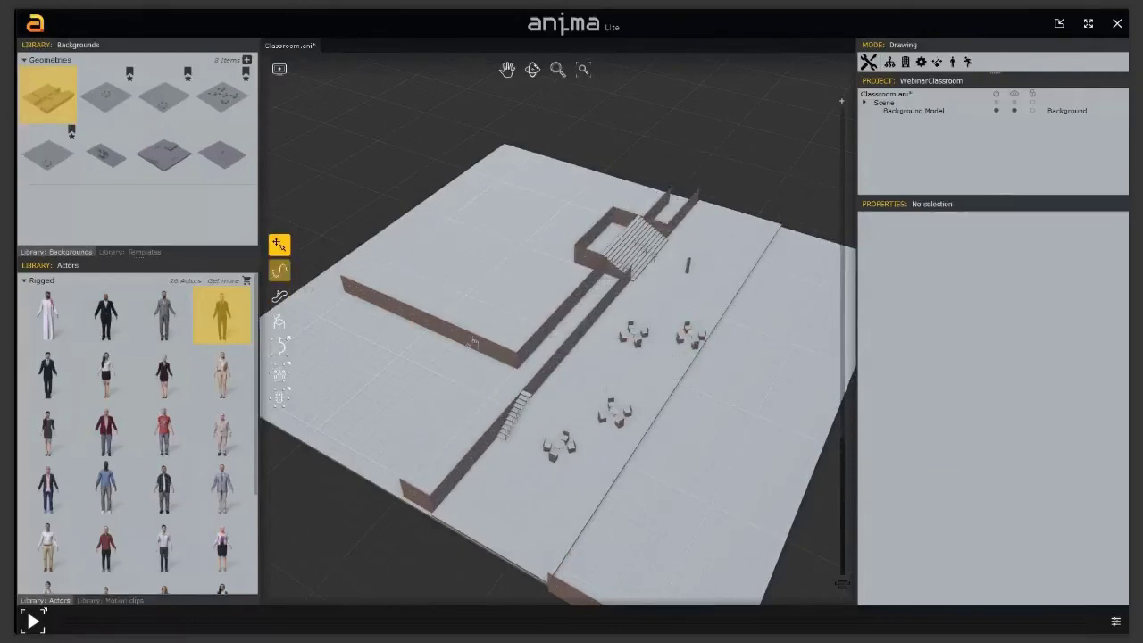
{"action": "left_click", "coordinate": [647, 367]}
{"action": "left_click", "coordinate": [664, 334]}
{"action": "left_click", "coordinate": [670, 289]}
{"action": "left_click", "coordinate": [706, 282]}
{"action": "left_click", "coordinate": [727, 265]}
{"action": "left_click", "coordinate": [735, 243]}
{"action": "right_click", "coordinate": [736, 239]}
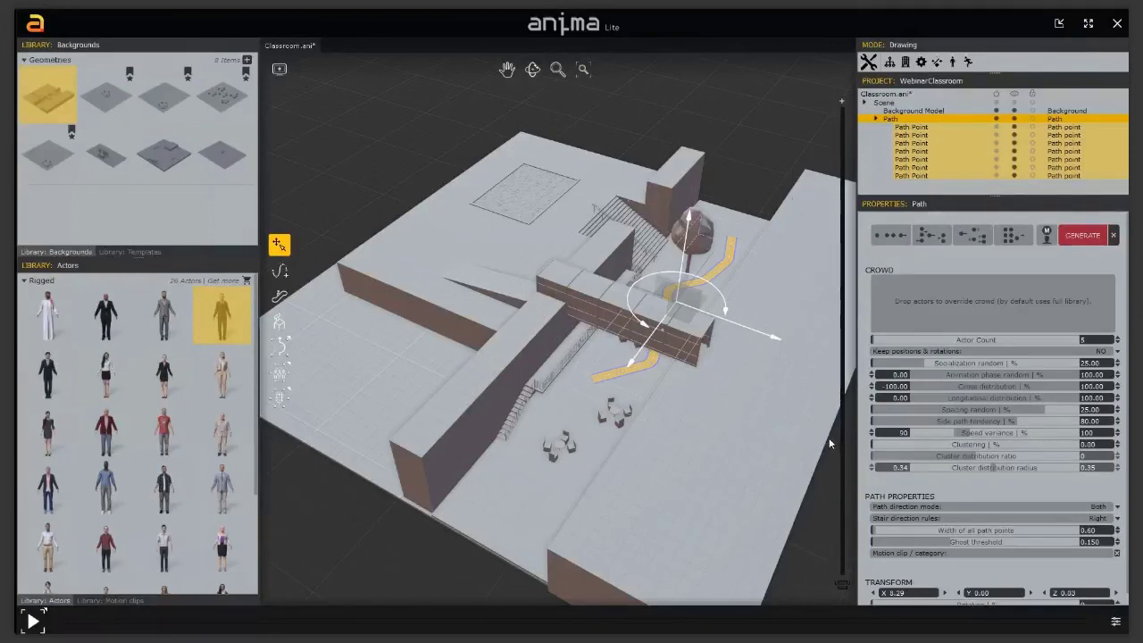
Store two clipping heights for the building, one low and one midway, switch between them, and restore the full-height view.
{"action": "left_click_drag", "start_coordinate": [840, 111], "coordinate": [813, 467]}
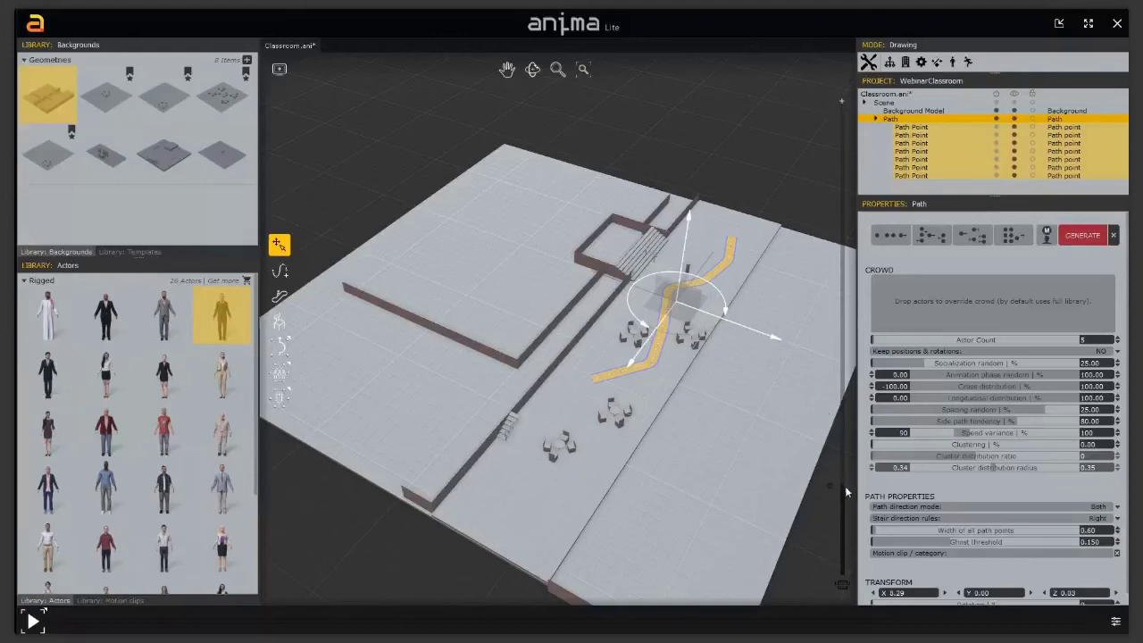
{"action": "left_click_drag", "start_coordinate": [839, 471], "coordinate": [843, 330]}
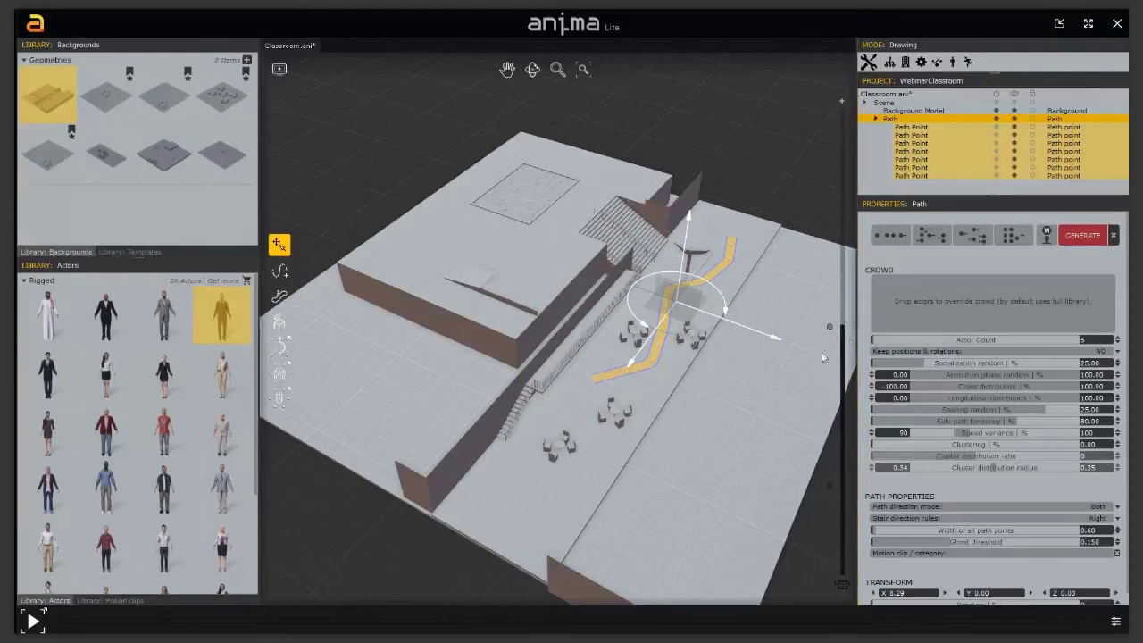
{"action": "left_click", "coordinate": [831, 488]}
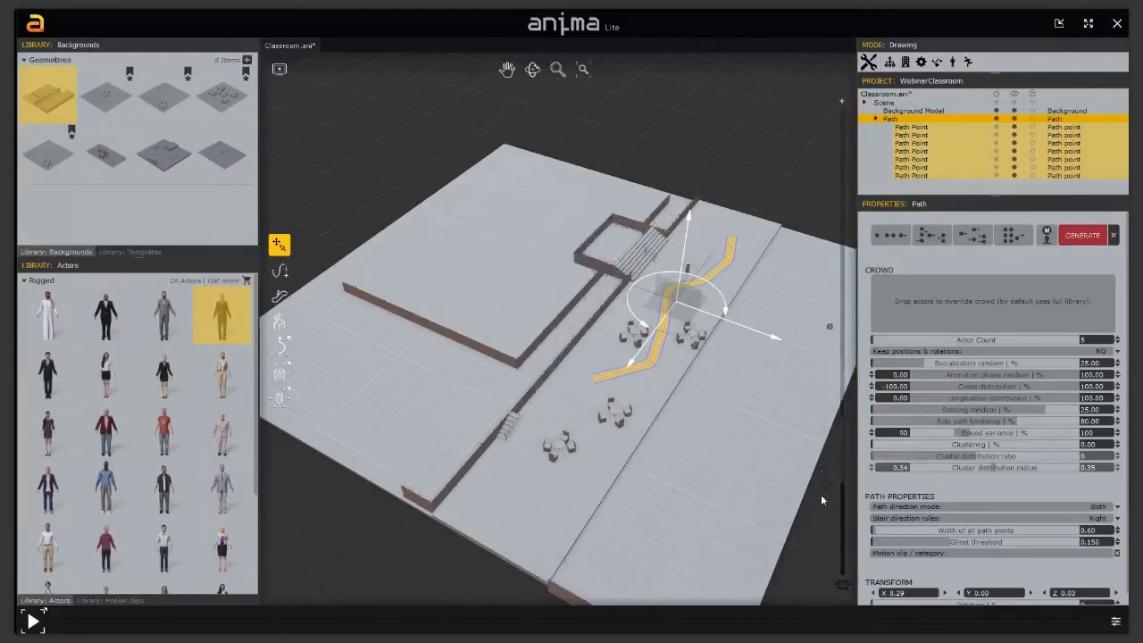
{"action": "left_click", "coordinate": [830, 328]}
{"action": "left_click", "coordinate": [831, 487]}
{"action": "left_click", "coordinate": [830, 329]}
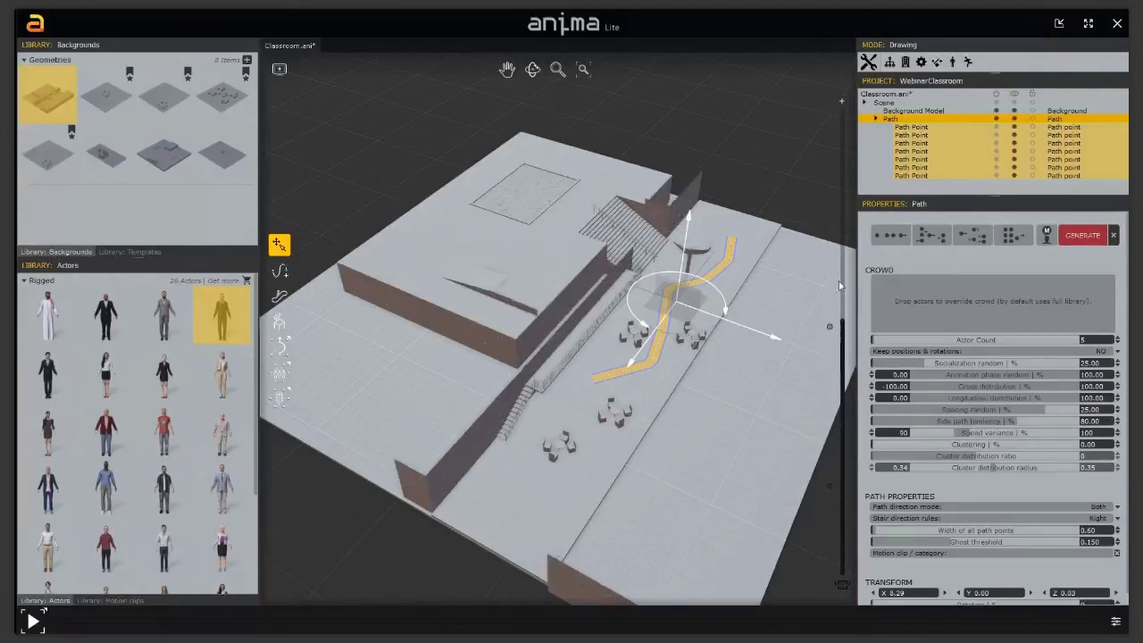
{"action": "left_click", "coordinate": [843, 329]}
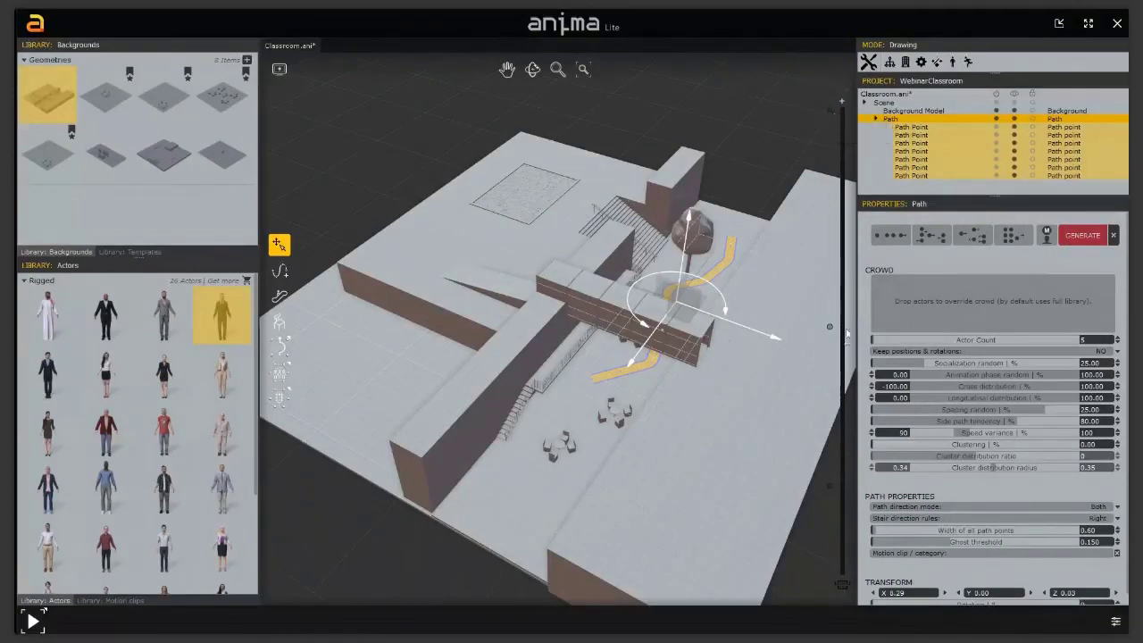
Rename the lower stored clipping height as Bottom Floor.
{"action": "double_click", "coordinate": [830, 486]}
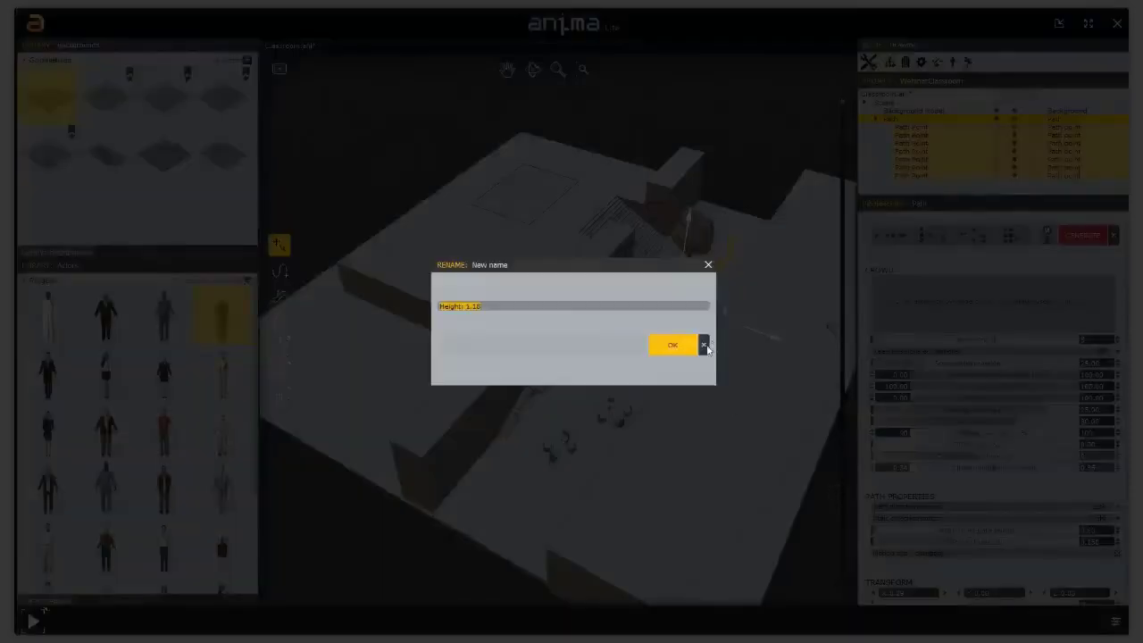
{"action": "left_click", "coordinate": [704, 344]}
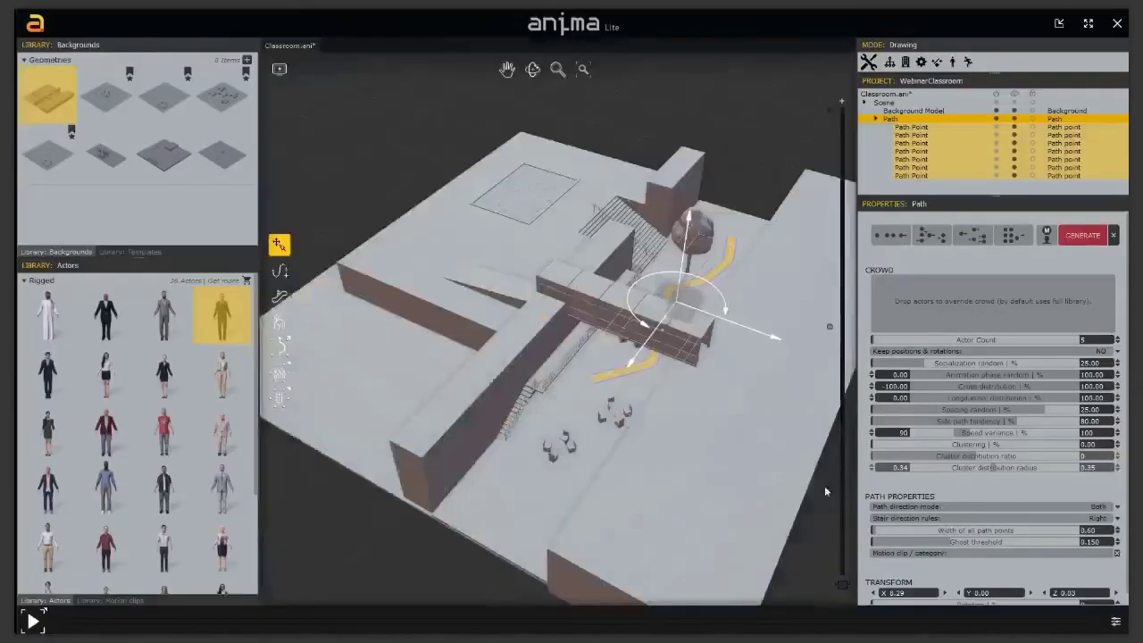
{"action": "right_click", "coordinate": [830, 489]}
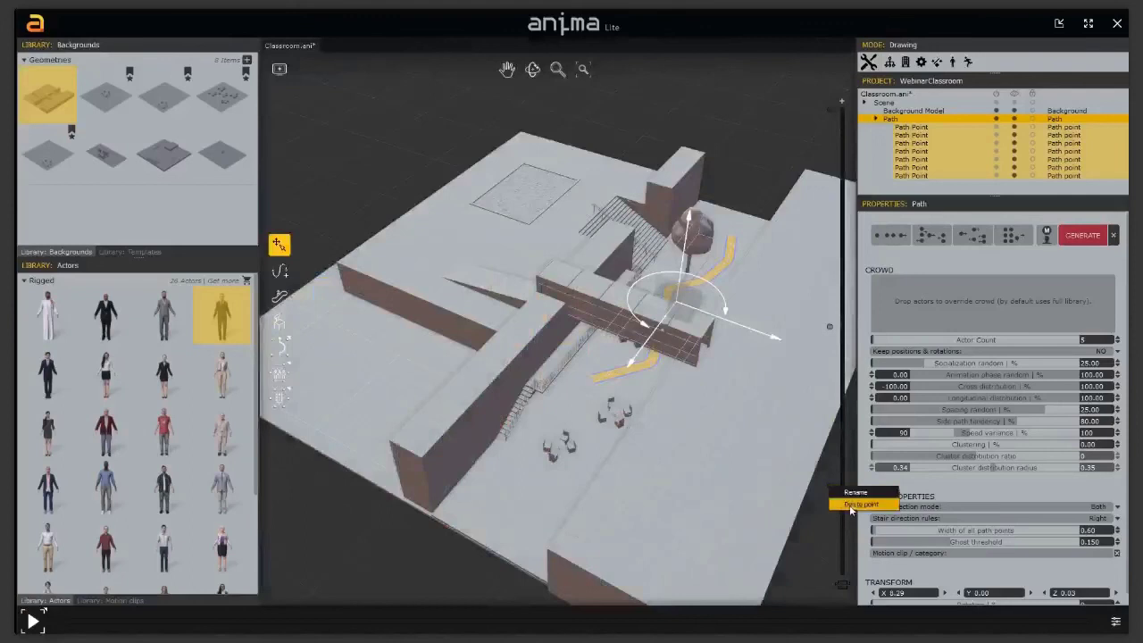
{"action": "left_click", "coordinate": [855, 492]}
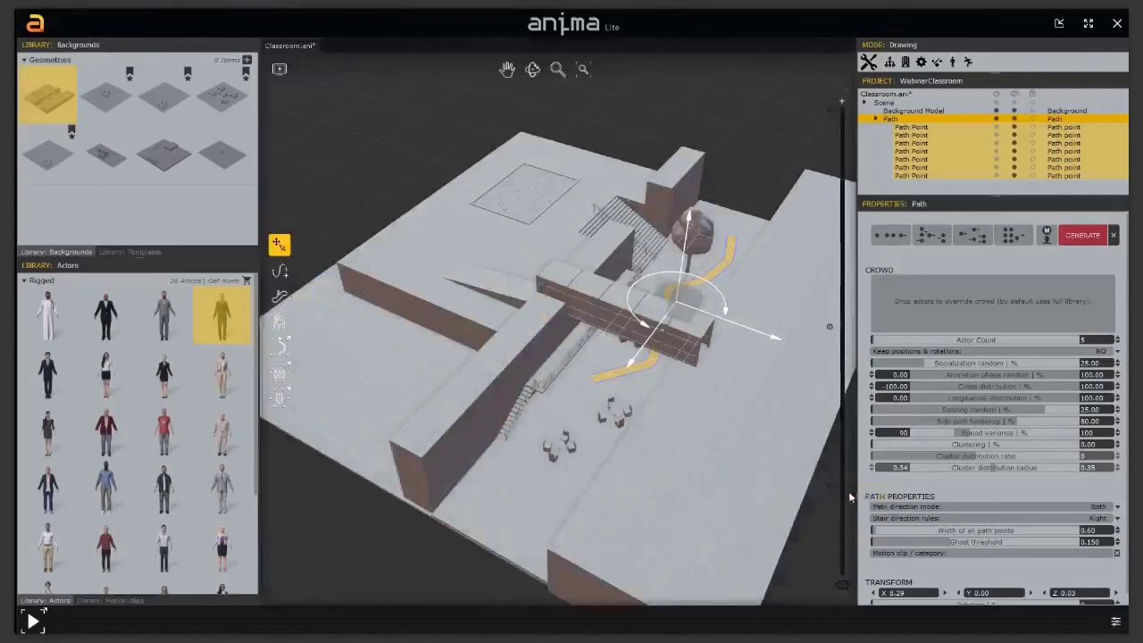
{"action": "type", "text": "H"}
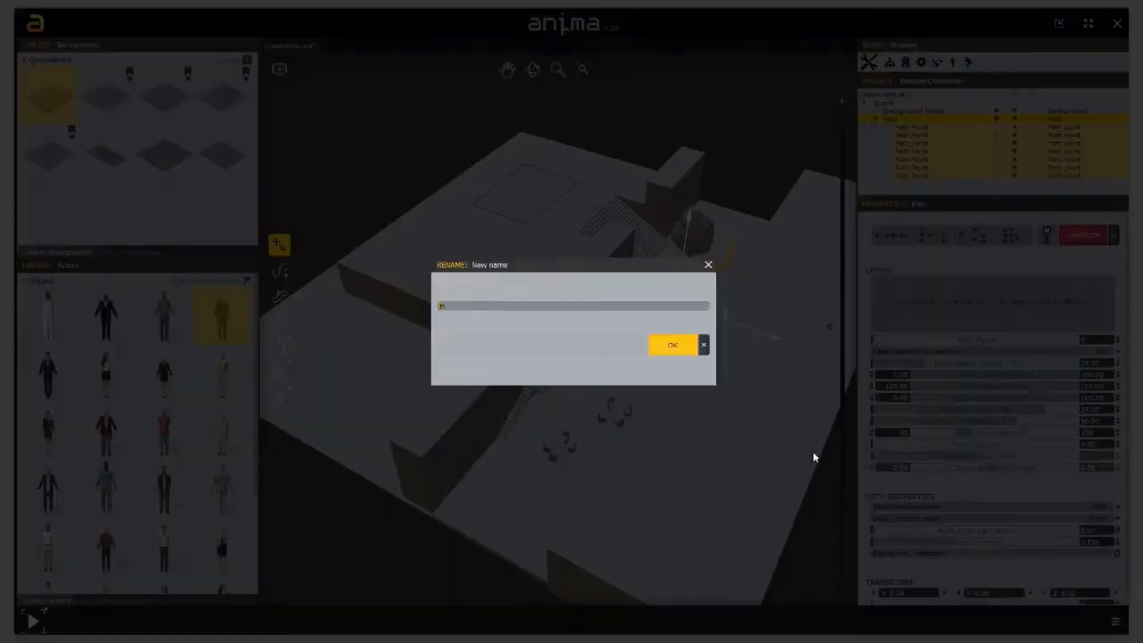
{"action": "type", "text": "ottom Floor"}
{"action": "left_click", "coordinate": [670, 346]}
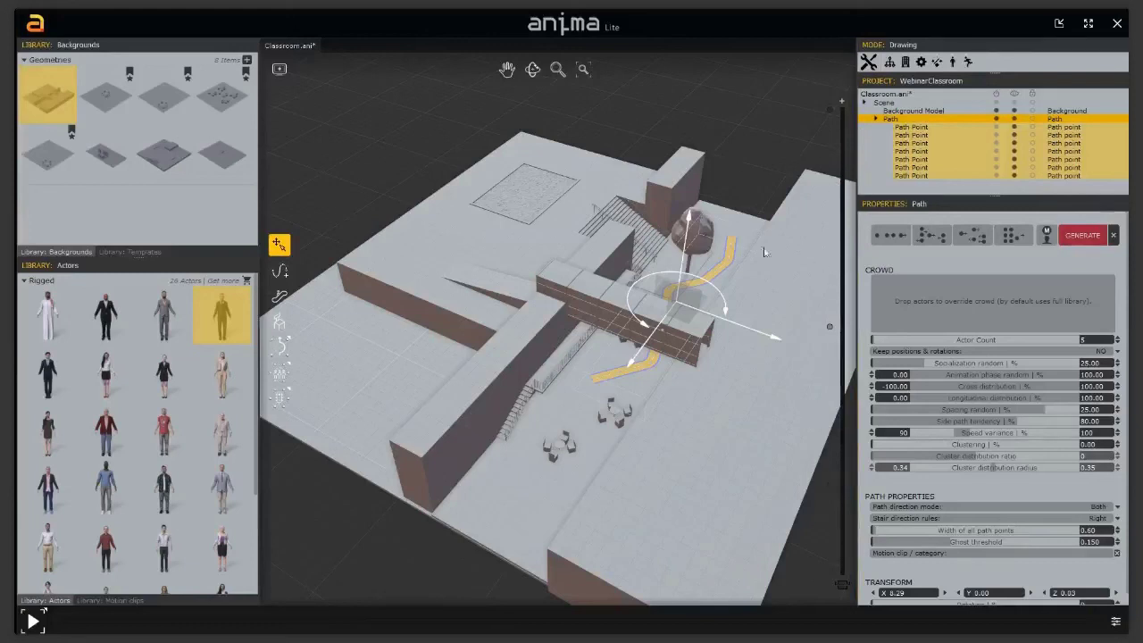
Collapse the path's point list in the project tree and view the path around the bridge from another angle.
{"action": "left_click", "coordinate": [876, 119]}
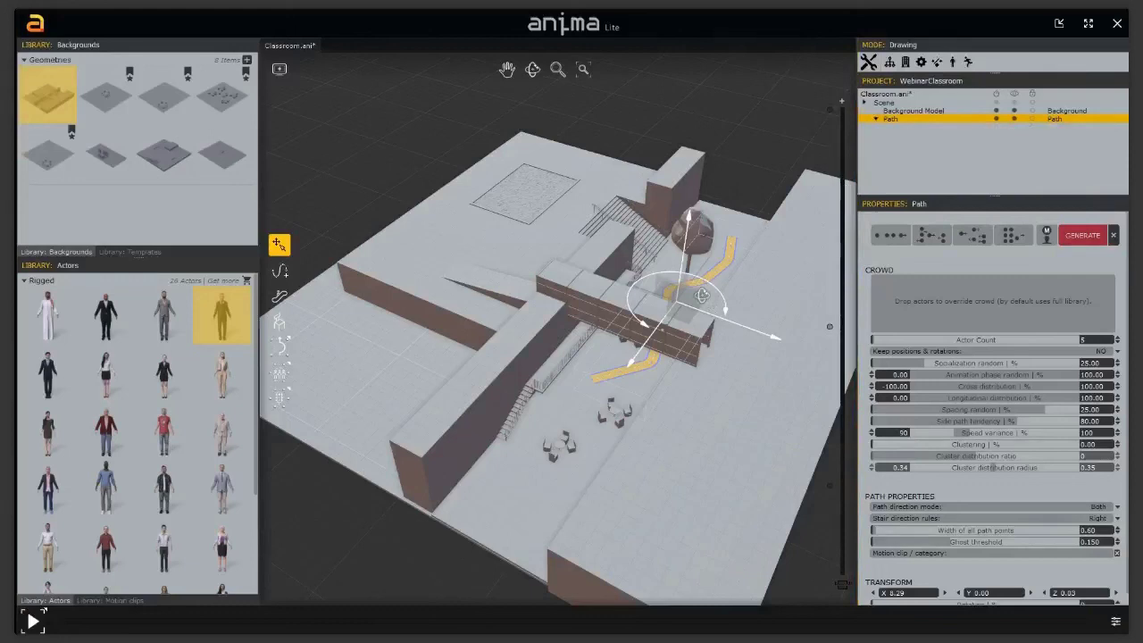
{"action": "middle_click_drag", "start_coordinate": [703, 296], "coordinate": [646, 295]}
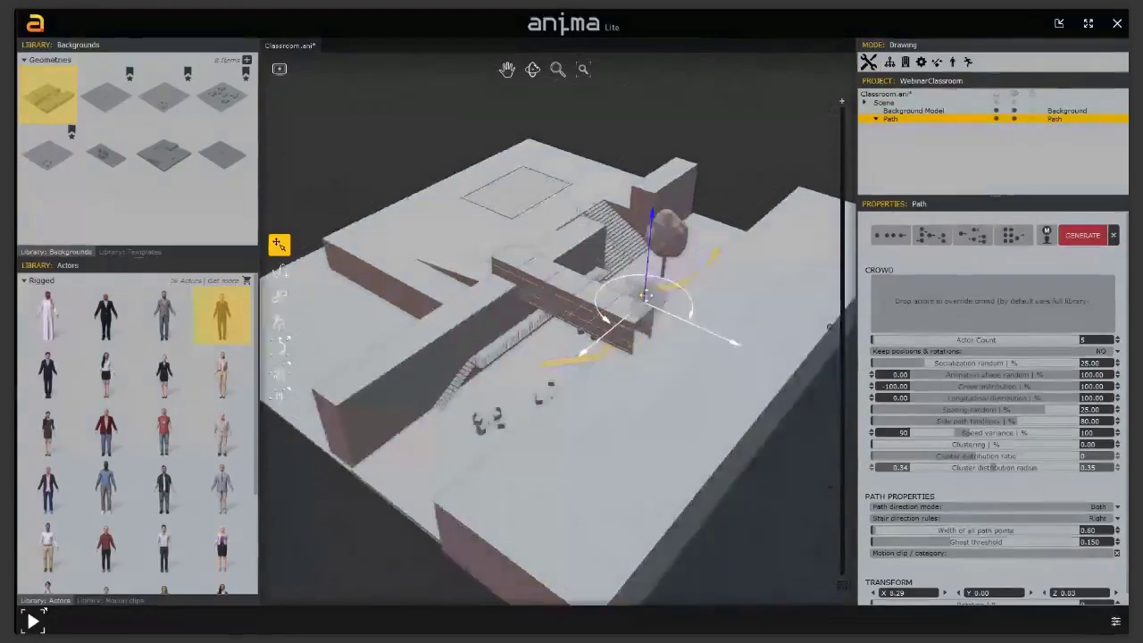
{"action": "middle_click_drag", "start_coordinate": [646, 296], "coordinate": [644, 284]}
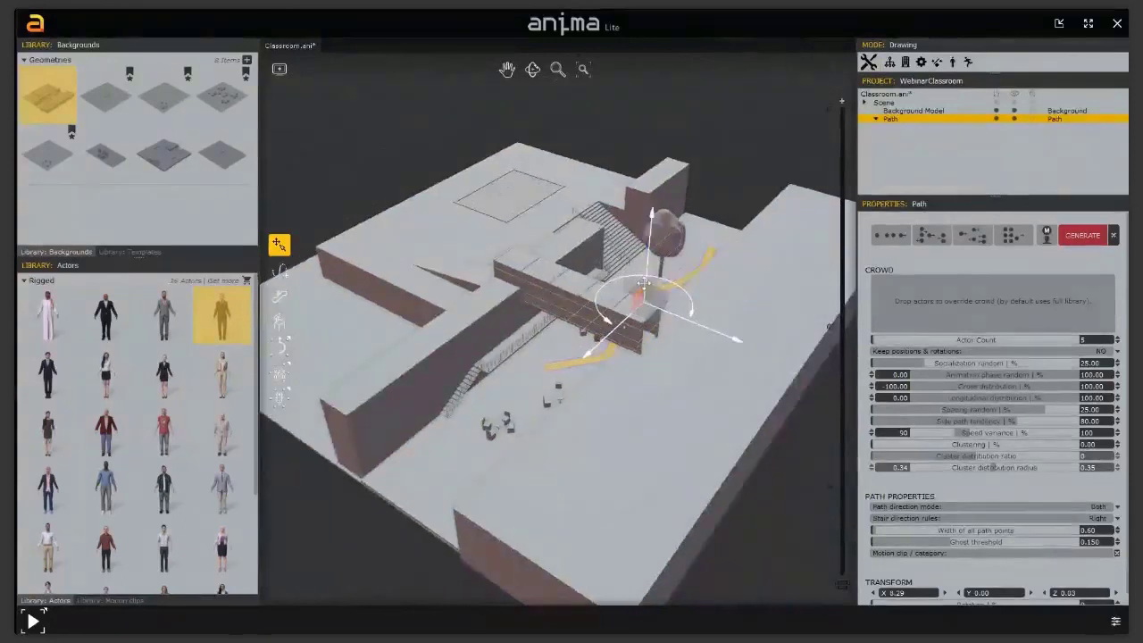